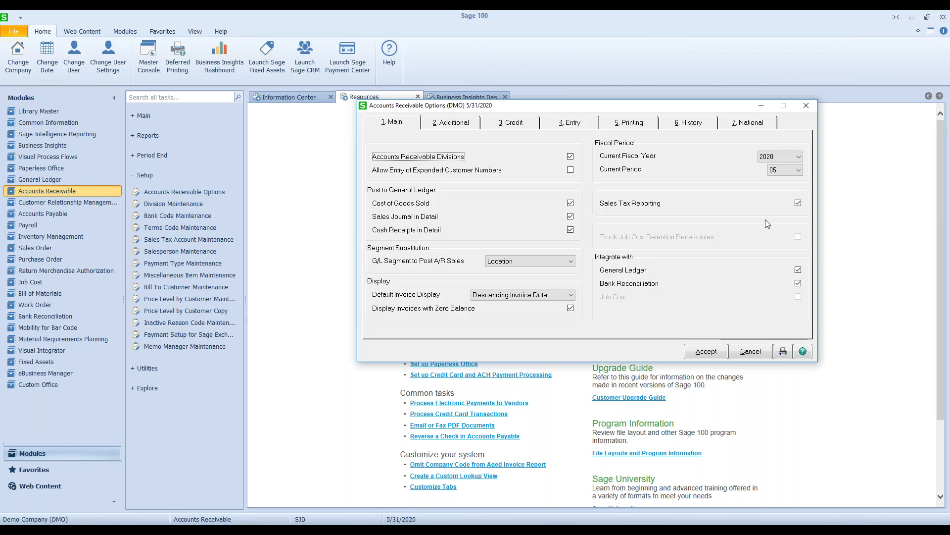
Try to allow entry of expanded customer numbers, declining the confirmation.
drag(588, 112, 477, 114)
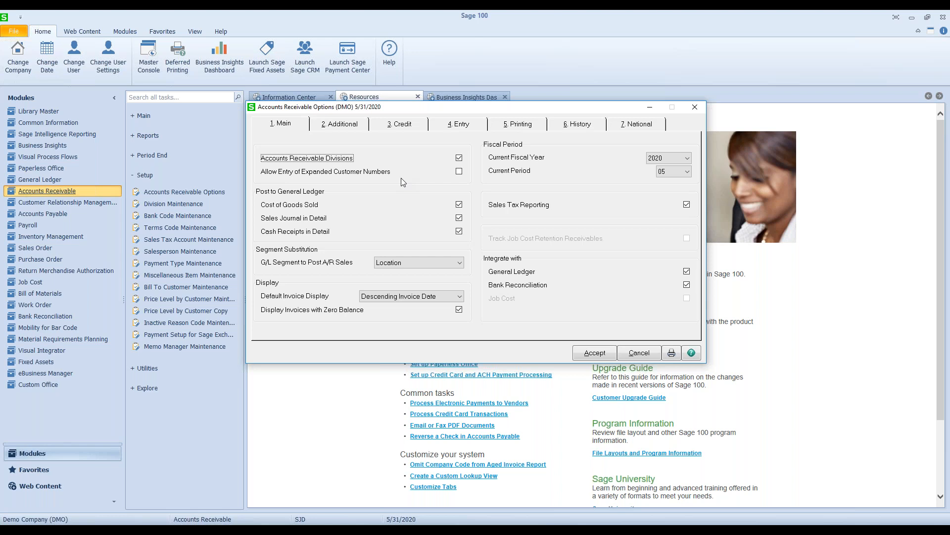
click(459, 172)
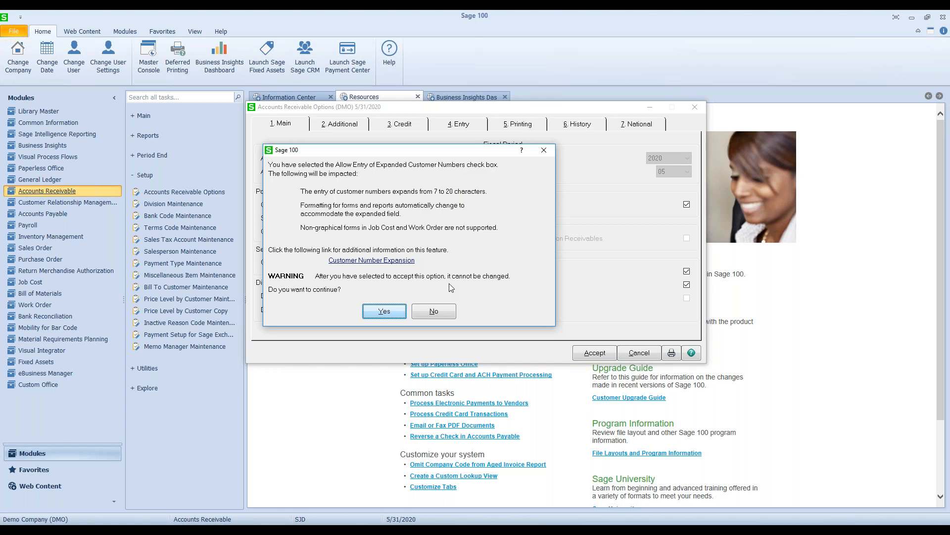
click(433, 312)
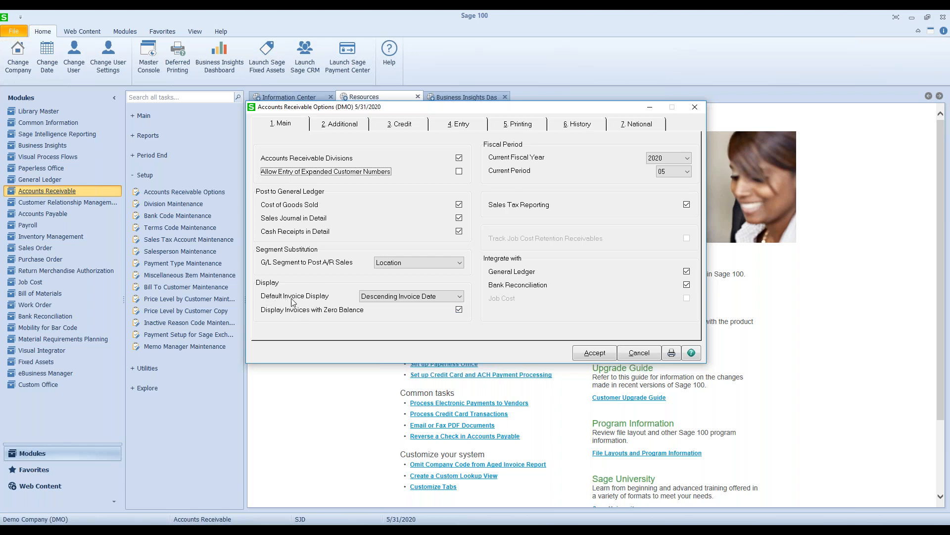
Choose Descending Invoice Date as the default invoice display and check the current fiscal year setting.
click(462, 295)
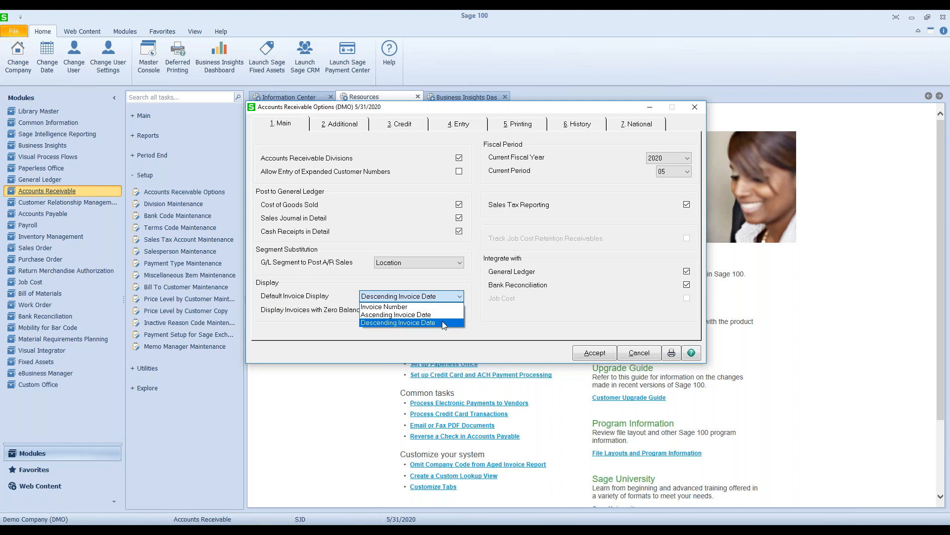
click(442, 322)
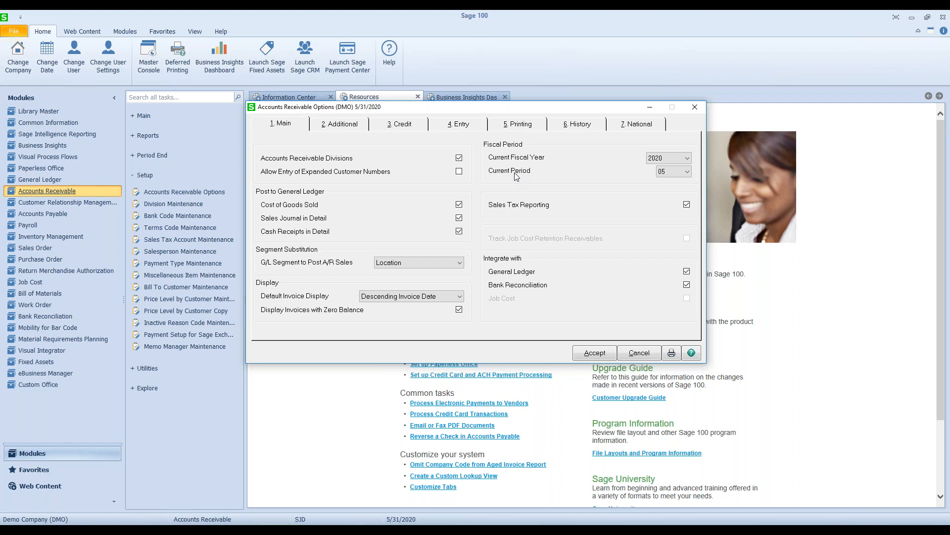
click(665, 158)
In the additional receivables options, set the customer balance method to Open Item and the days to retain paid invoices to 999.
click(342, 125)
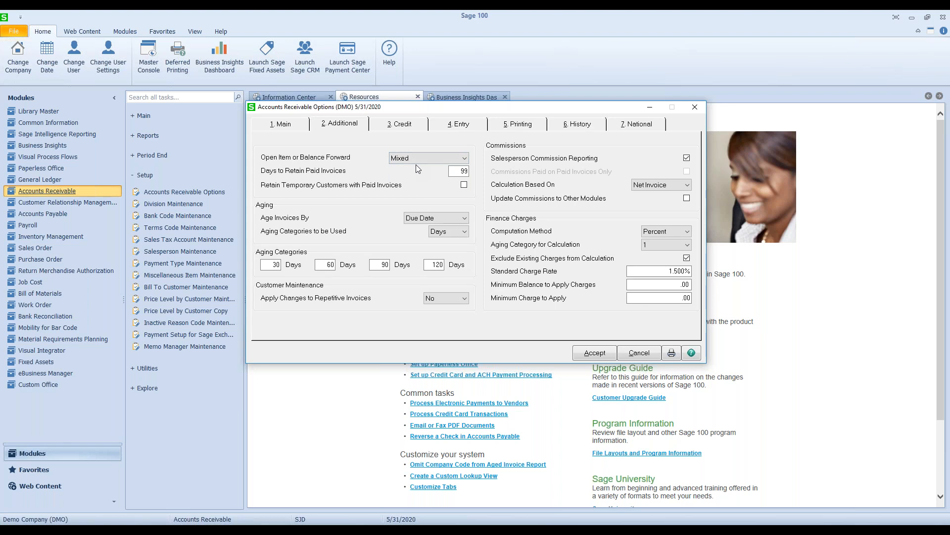
click(463, 159)
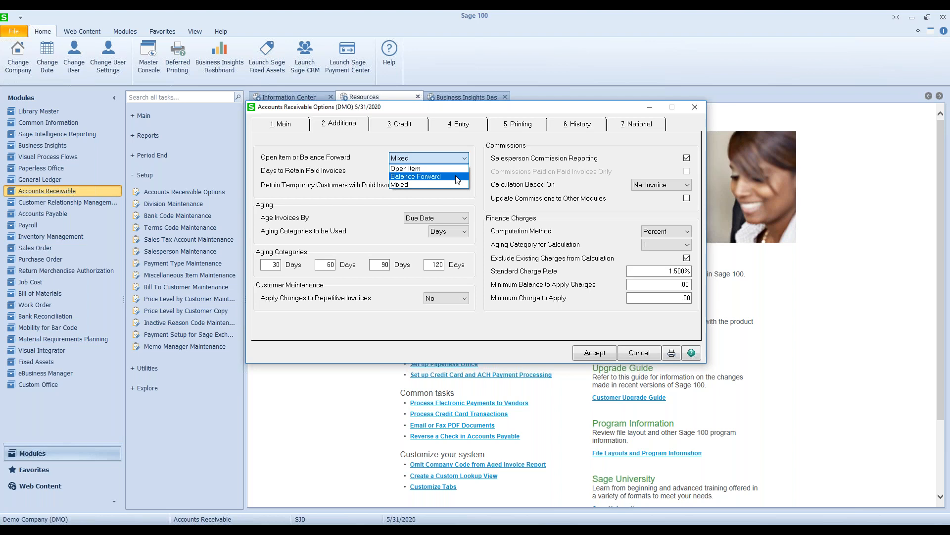
click(437, 169)
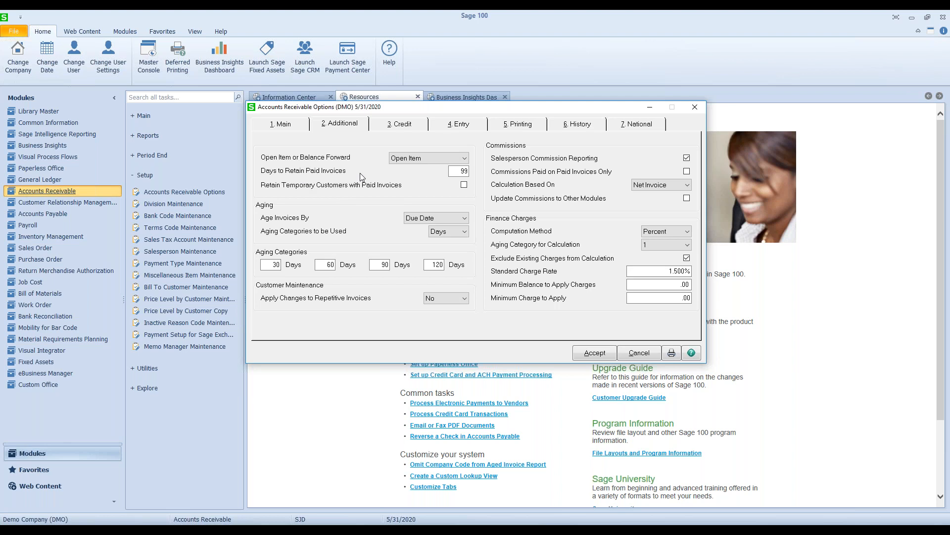
click(464, 172)
double_click(465, 171)
text(999)
key(Tab)
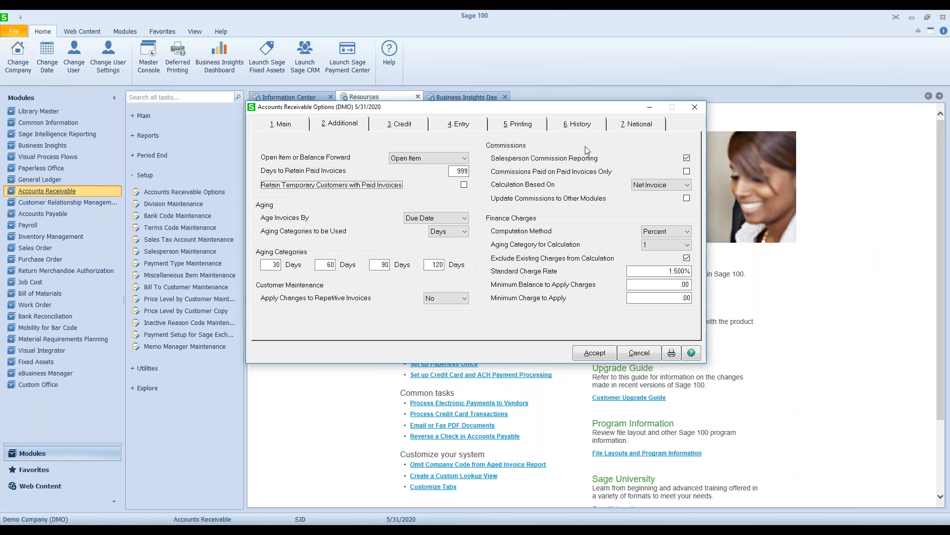
Switch to the Customer Maintenance record for American Business Futures and look through its invoice list.
drag(502, 113, 606, 94)
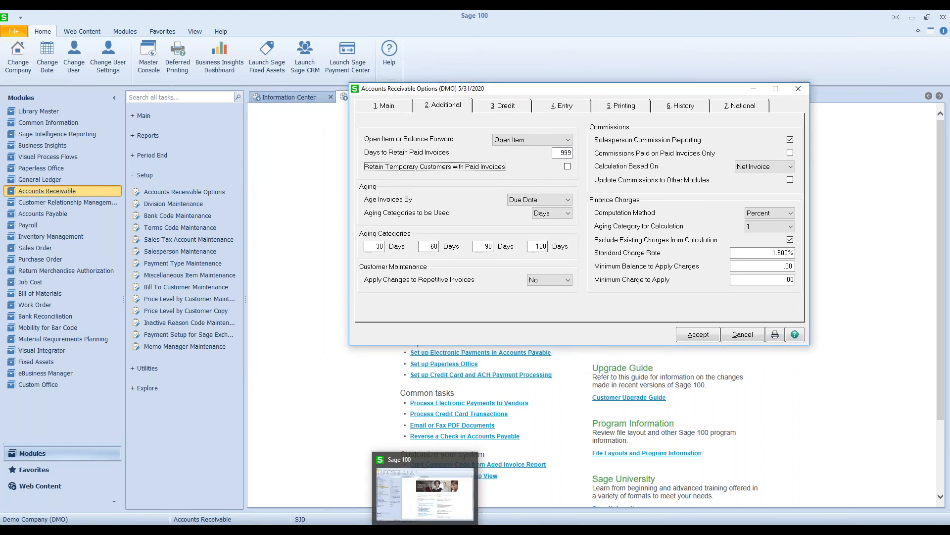
mouse_move(497, 529)
click(452, 504)
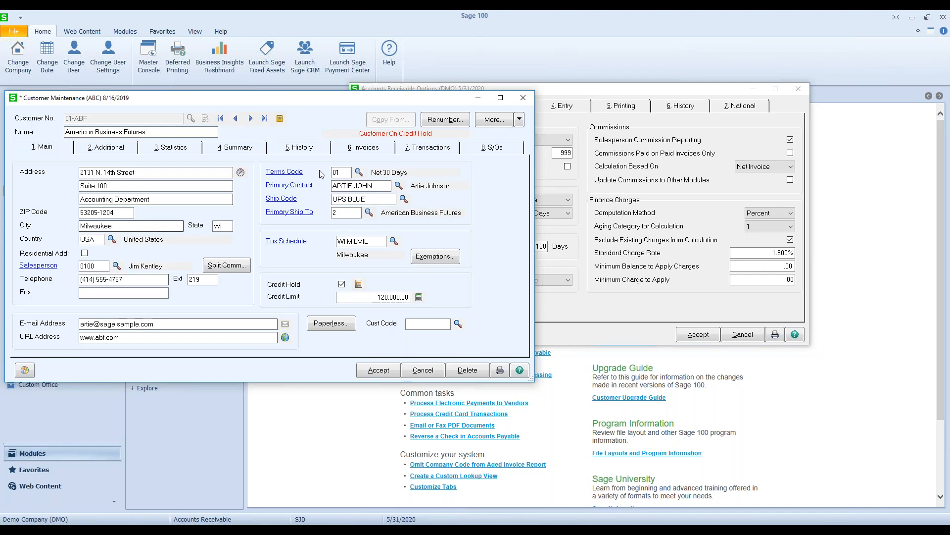
click(364, 147)
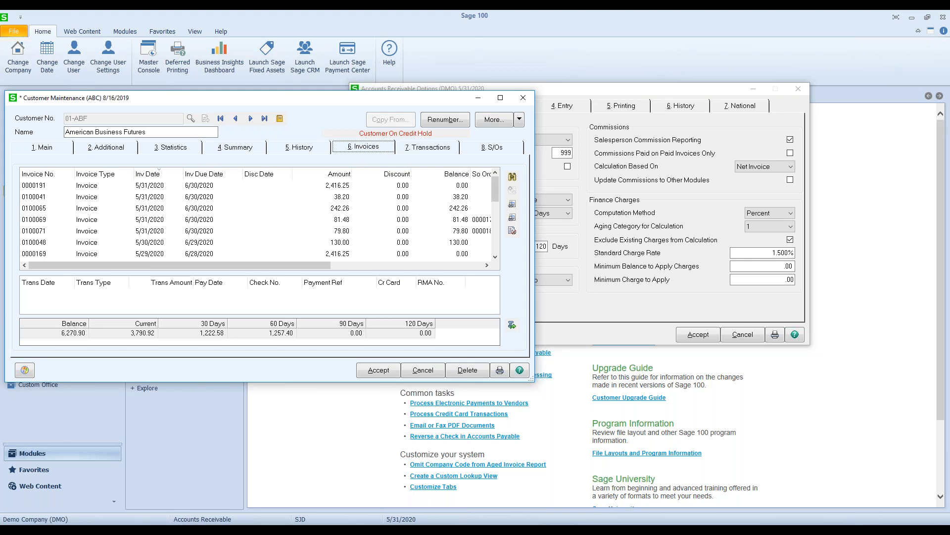
click(496, 246)
click(497, 246)
drag(497, 249, 499, 190)
scroll(414, 245, down, 4)
scroll(414, 246, up, 5)
Open the Invoices Inquiry for this customer and return to Accounts Receivable Options.
click(503, 120)
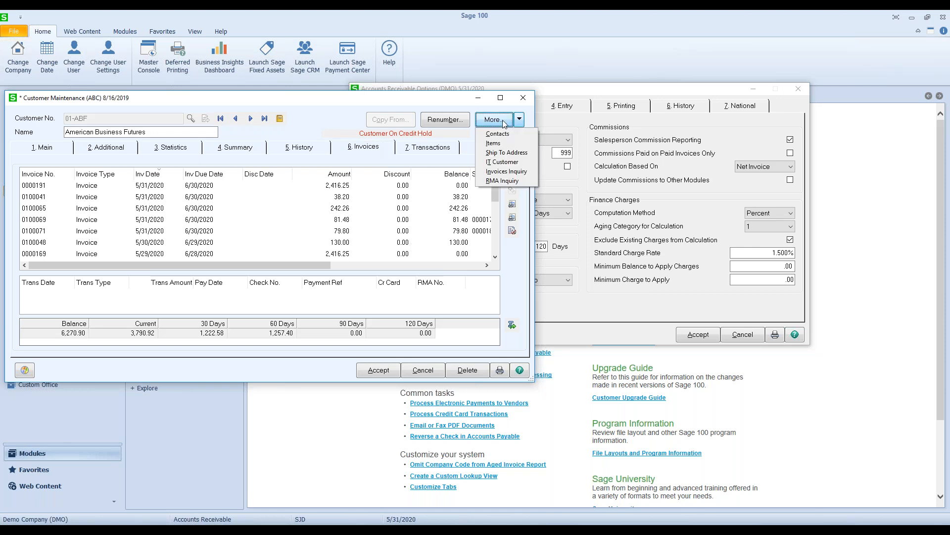
click(504, 172)
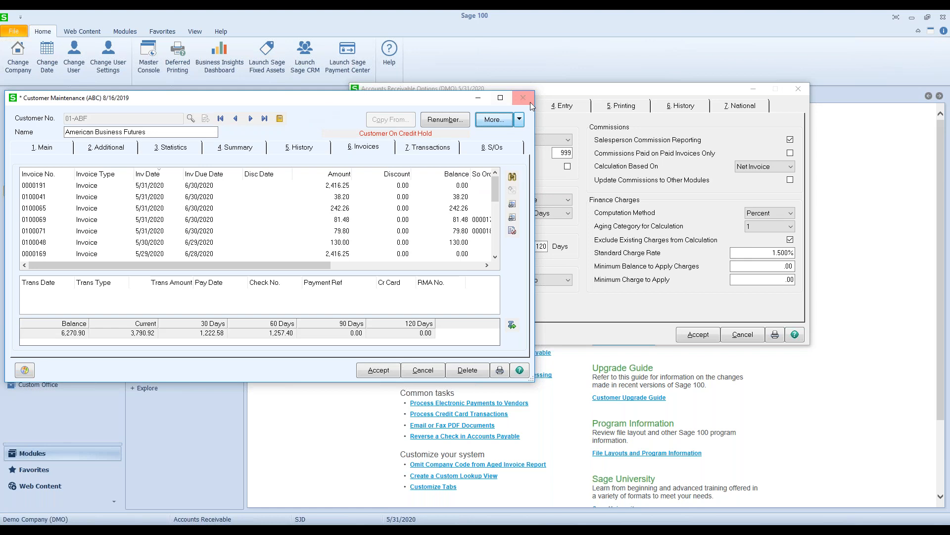
click(562, 93)
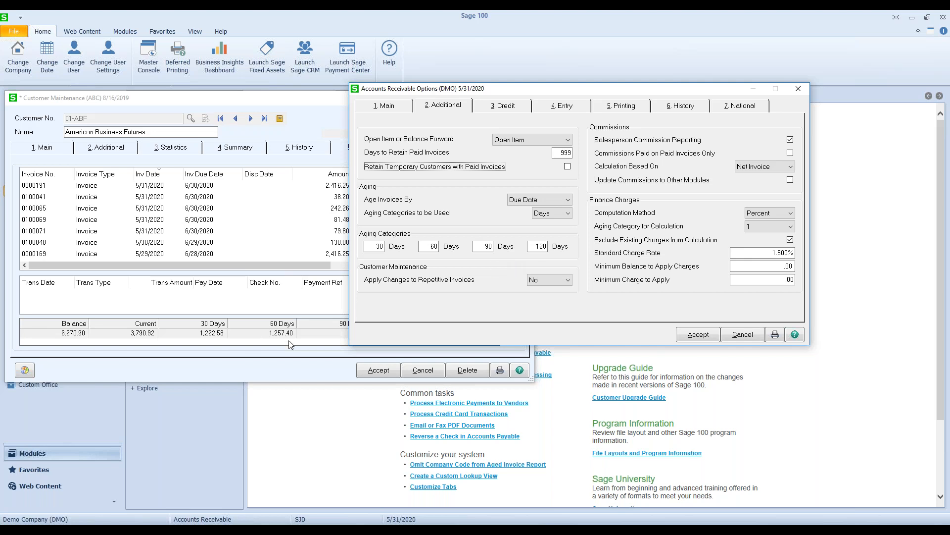
Set credit limit checking to Both and the aging category for the credit limit exceeded warning to 90+ Days.
click(506, 112)
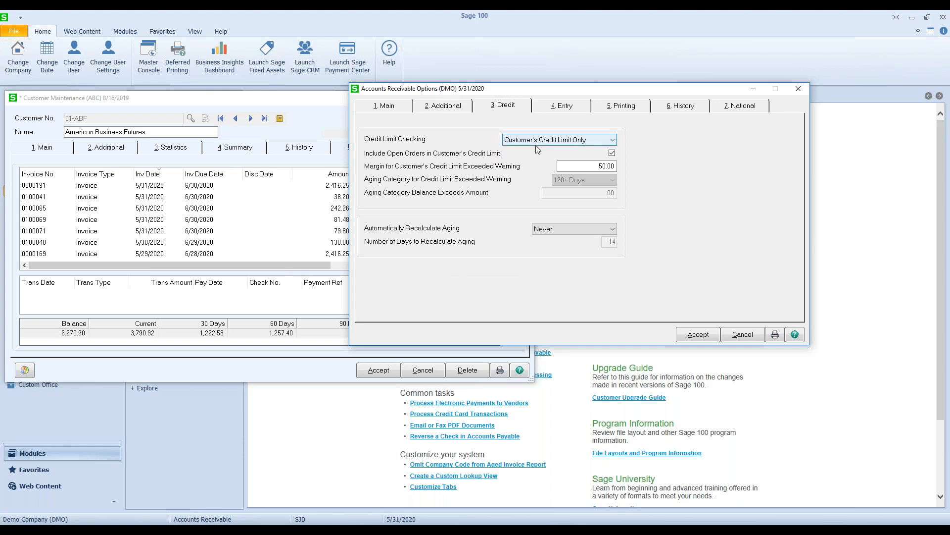
click(605, 141)
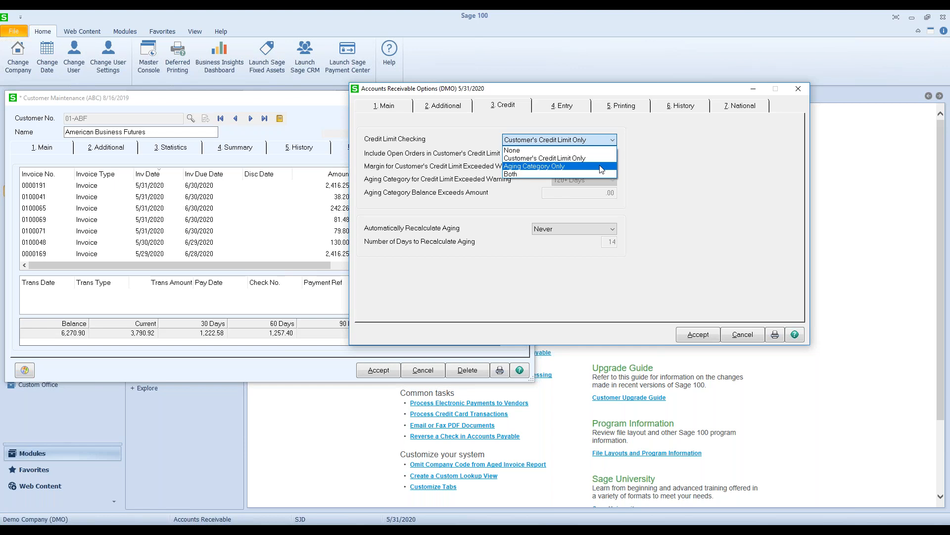
click(537, 174)
click(563, 164)
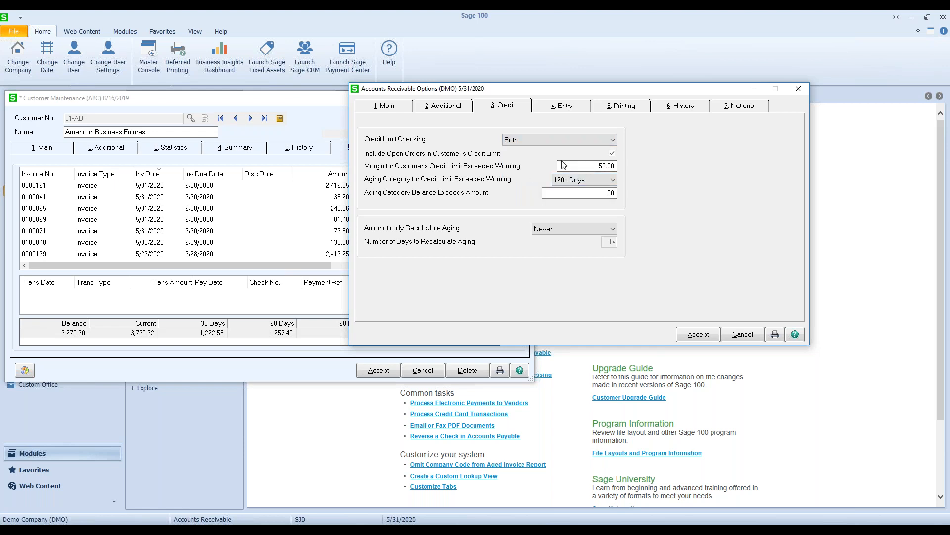
click(612, 181)
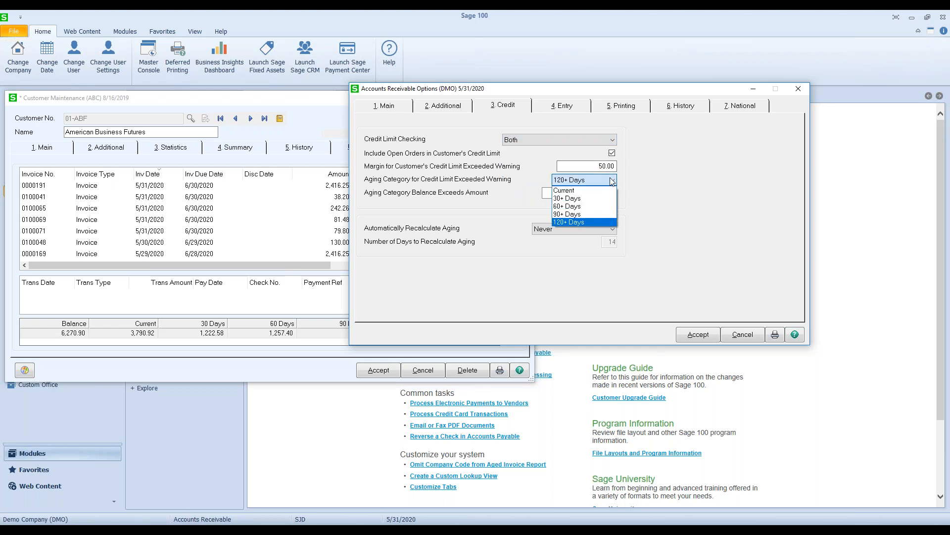
click(596, 215)
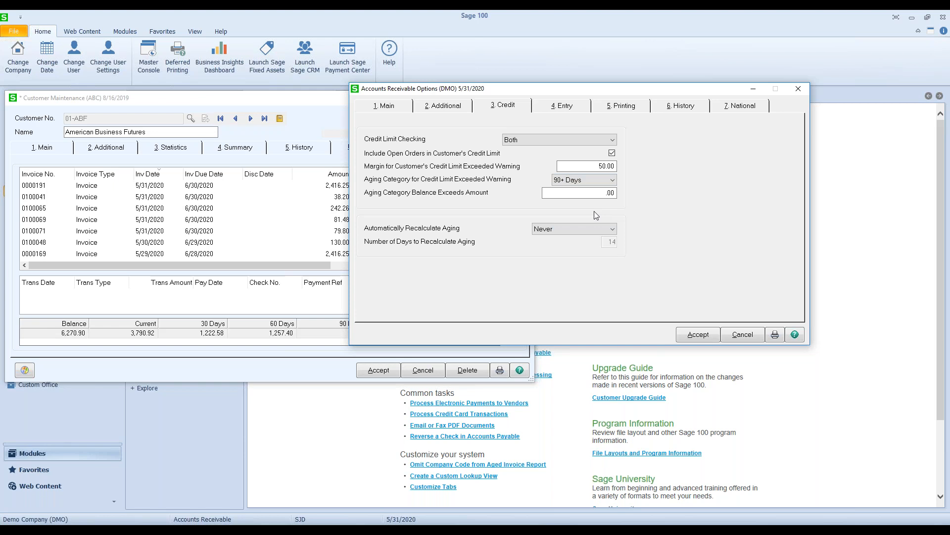
Review the Accounts Receivable entry options and the journal, invoice and statement printing options.
click(562, 108)
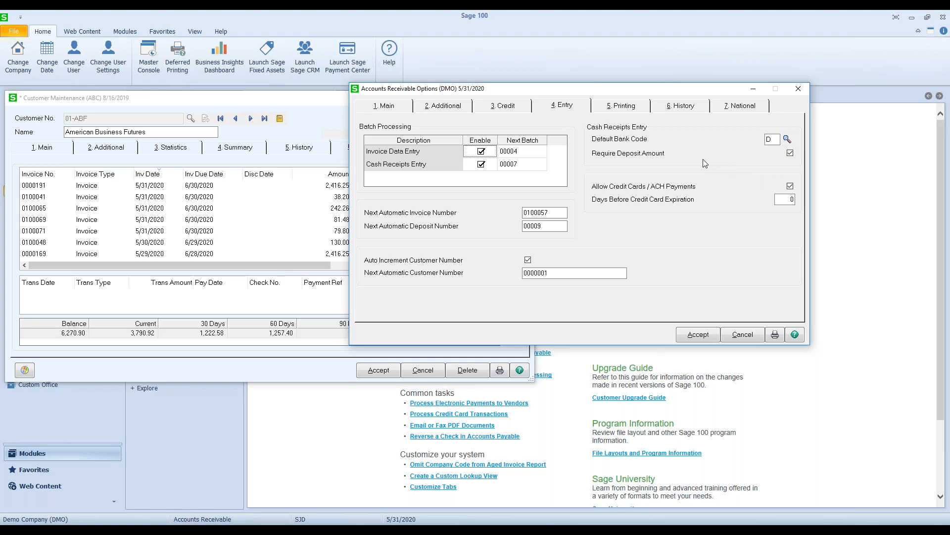
click(626, 106)
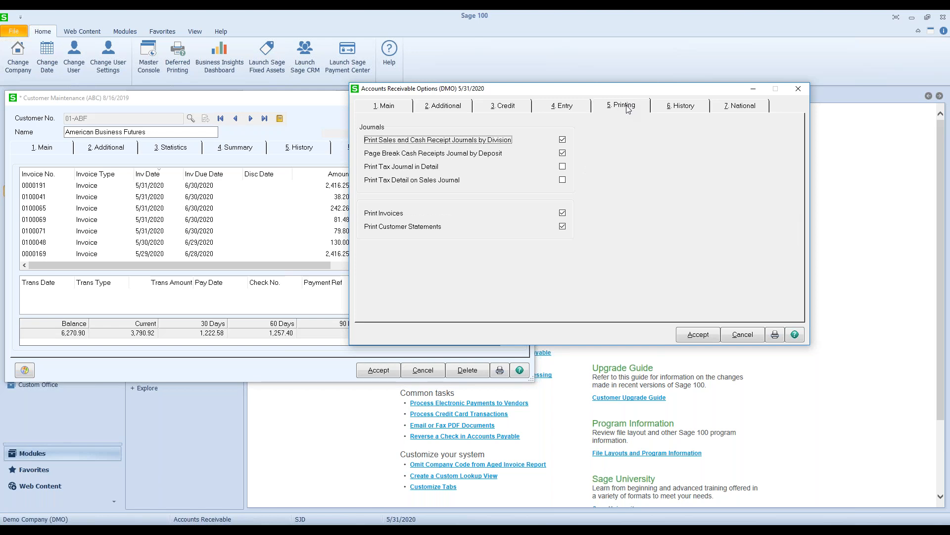
In the history options, set the customer changes to track to All and enable tracking additions in detail.
click(684, 108)
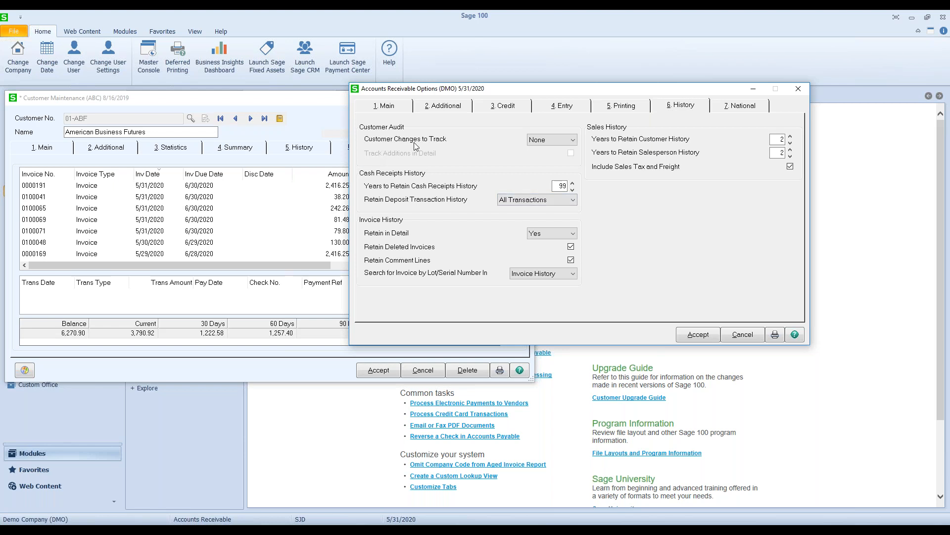
click(571, 141)
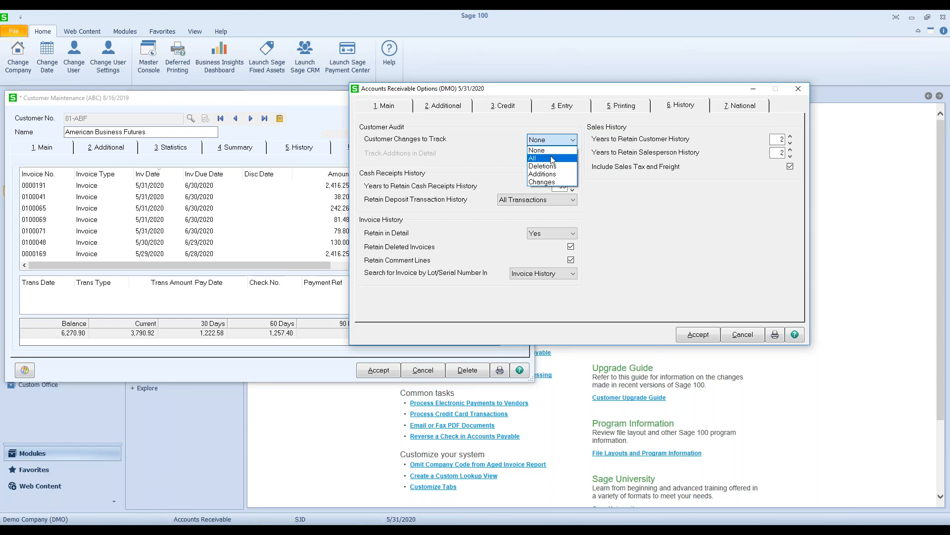
click(552, 158)
click(571, 154)
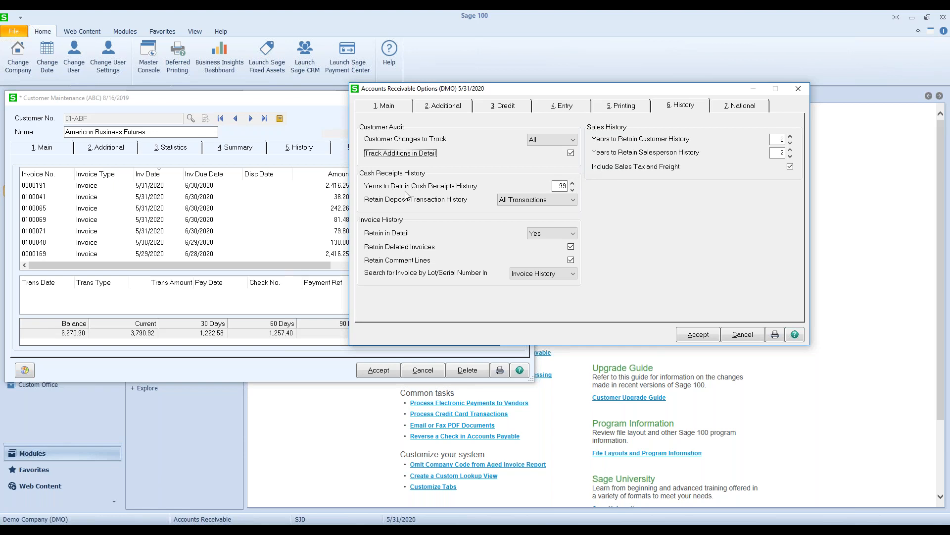
Choose All Transactions for retaining deposit transaction history and Yes for retaining invoice history in detail.
click(560, 186)
click(569, 200)
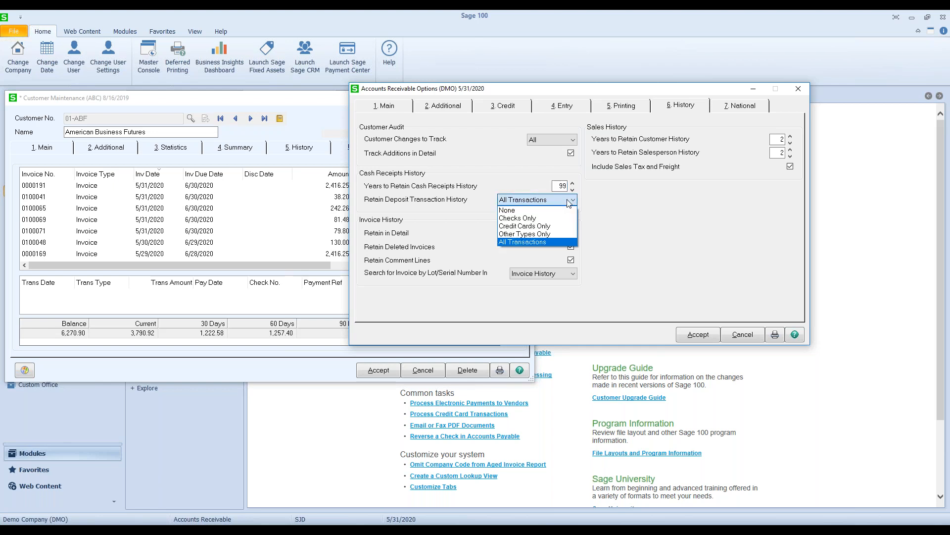
click(547, 242)
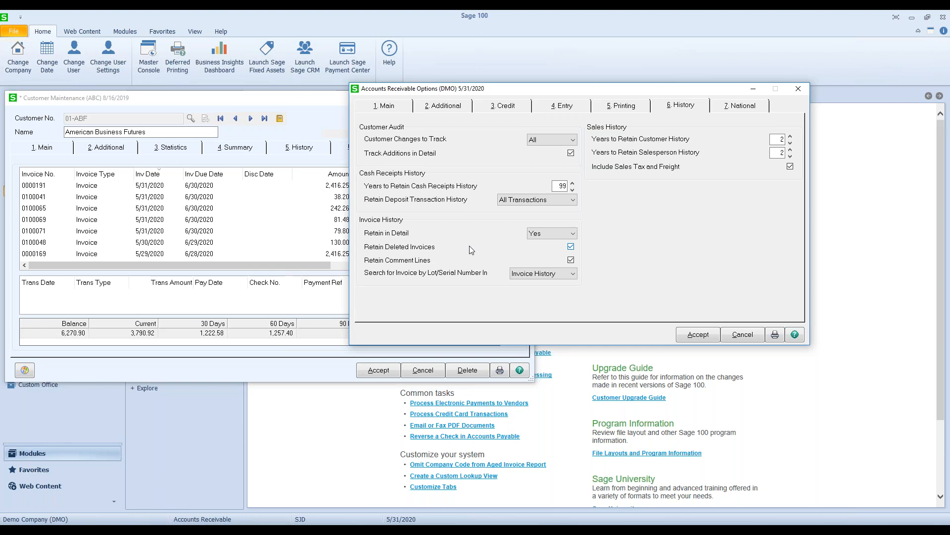
click(560, 234)
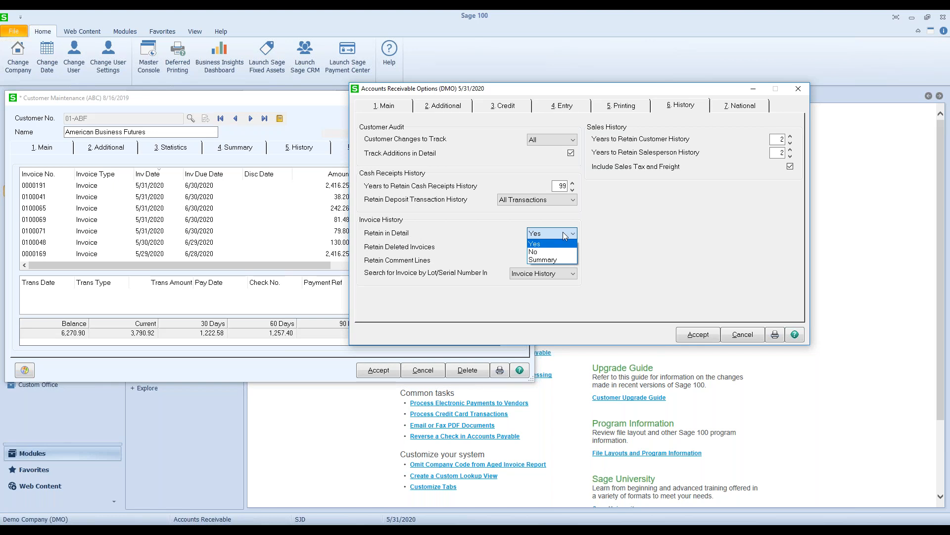
click(551, 244)
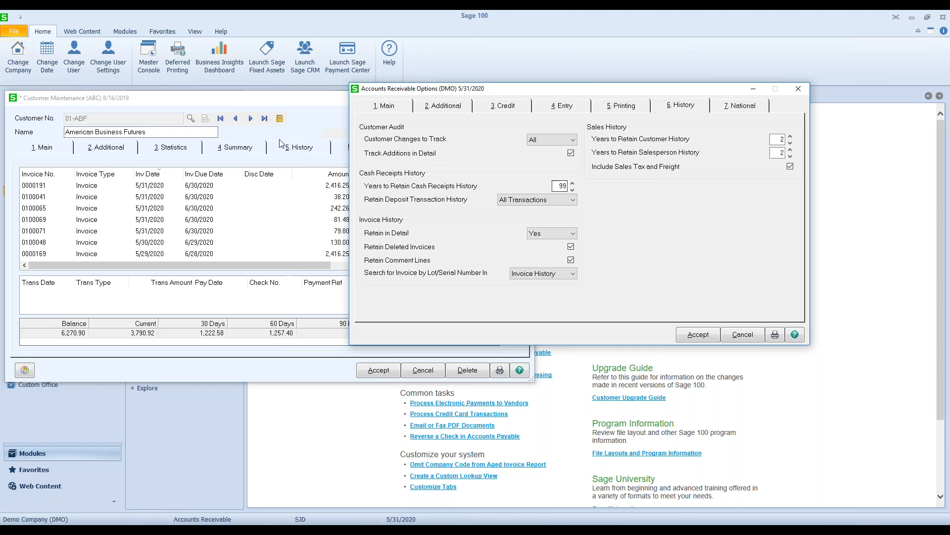
Examine the American Business Futures sales history for 2018 and 2020 in Customer Maintenance, and return to Accounts Receivable Options.
click(224, 105)
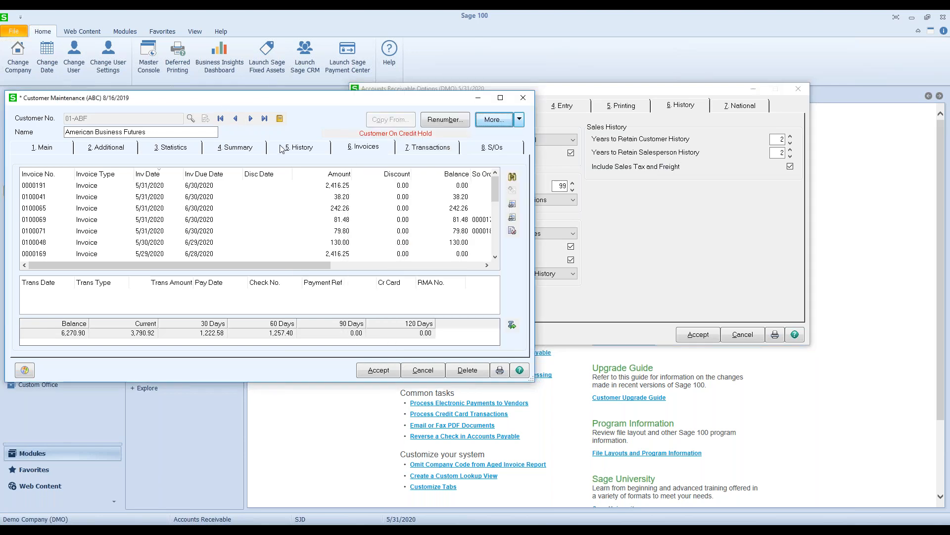
click(300, 150)
click(516, 175)
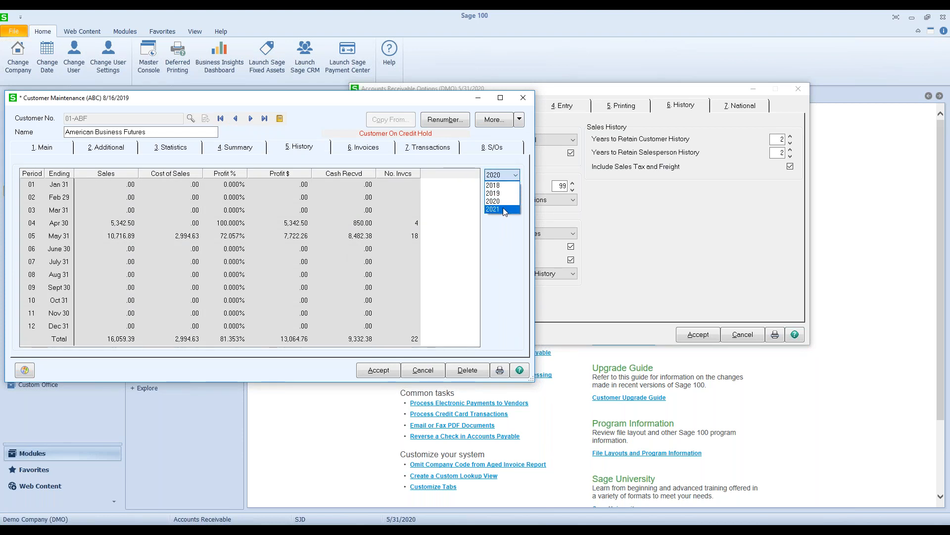
click(495, 186)
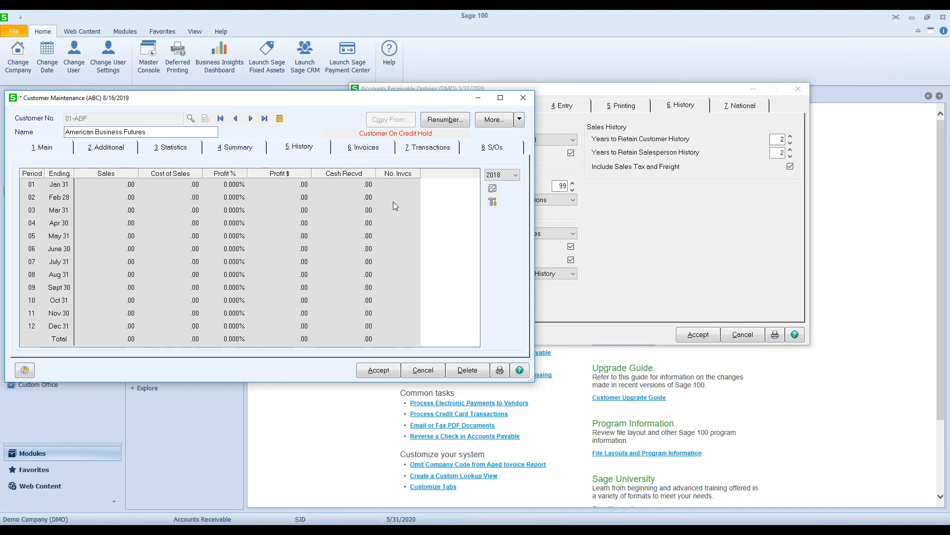
click(515, 175)
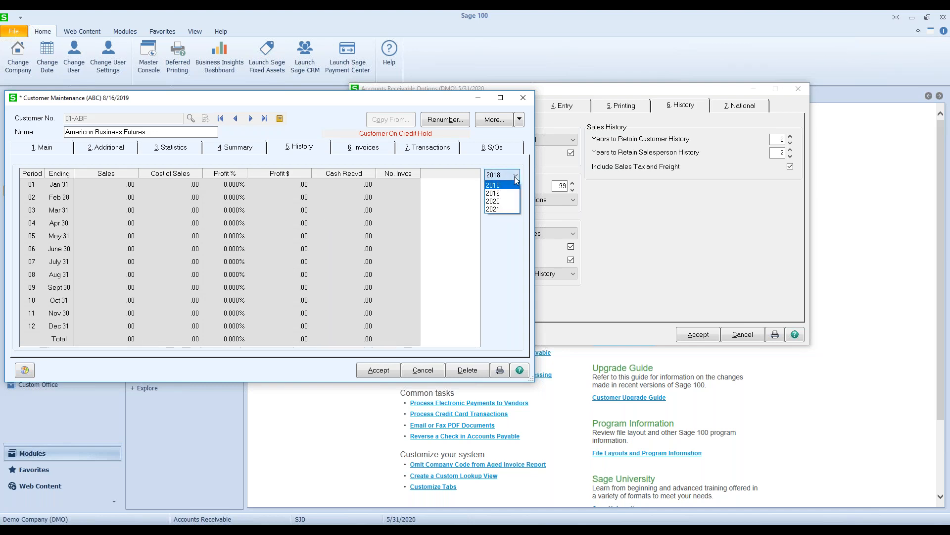
click(508, 202)
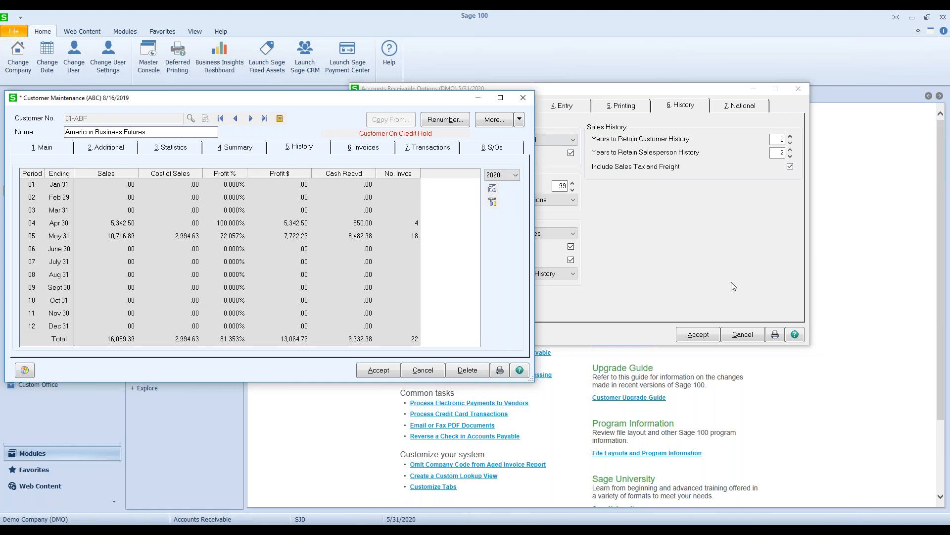
click(696, 262)
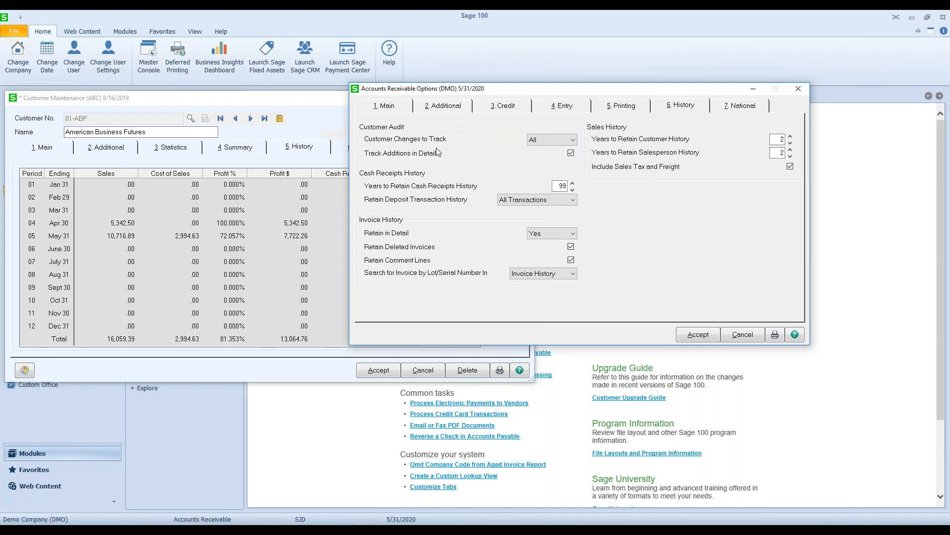
Accept the Accounts Receivable Options and close the ABC company's Customer Maintenance window.
click(694, 336)
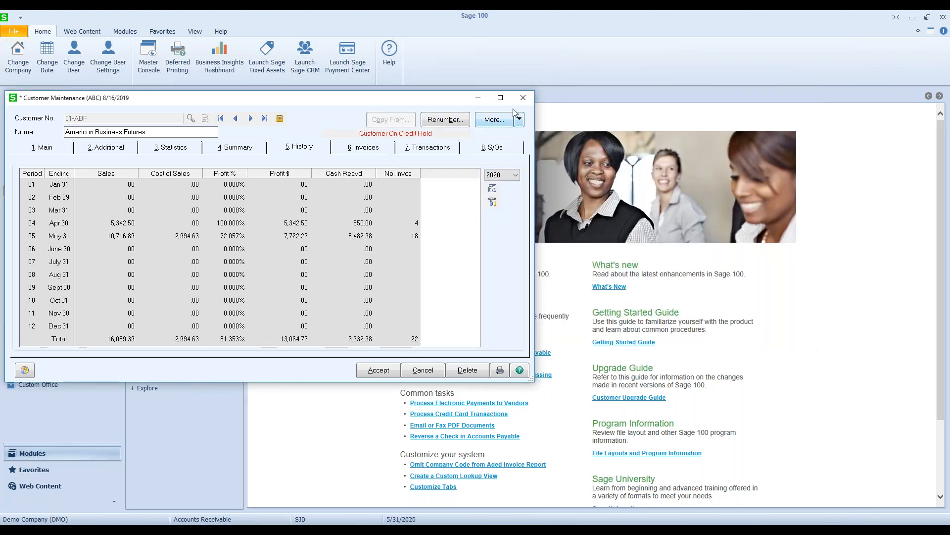
click(523, 99)
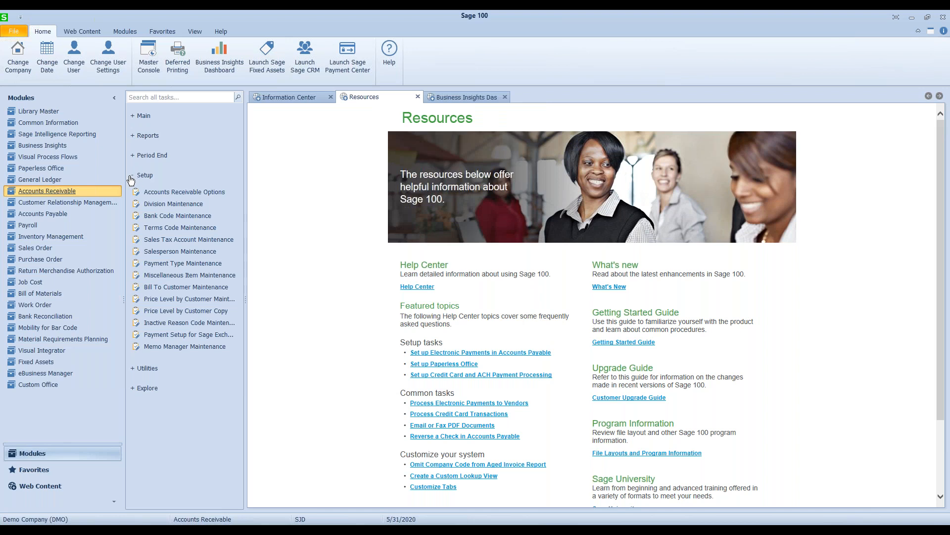
click(182, 174)
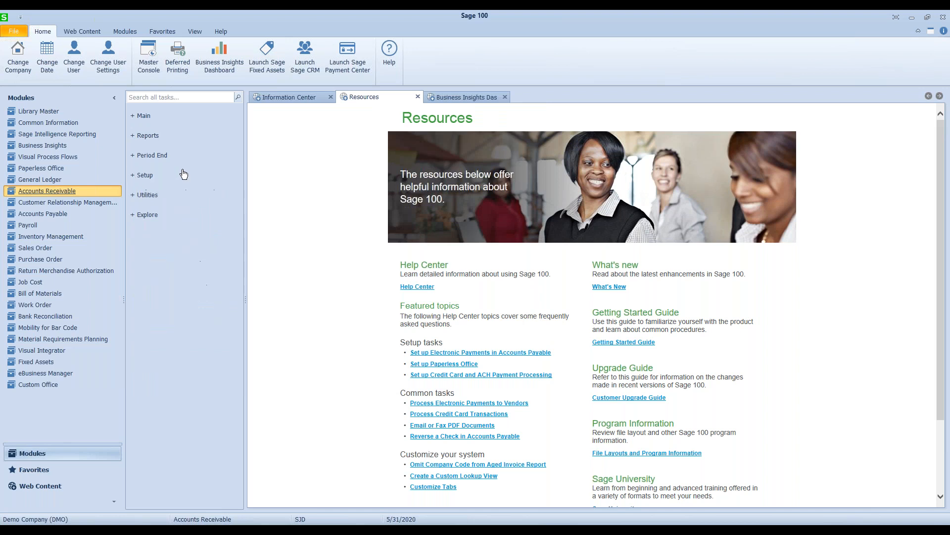
Open Customer Maintenance for the demo company and bring up the American Business Futures record, dismissing its invoicing policy memo.
click(142, 117)
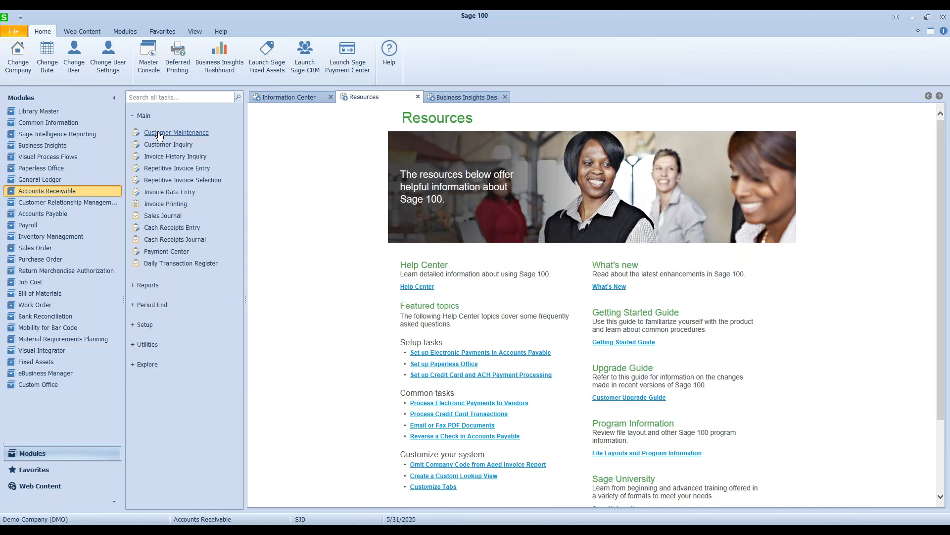
click(157, 133)
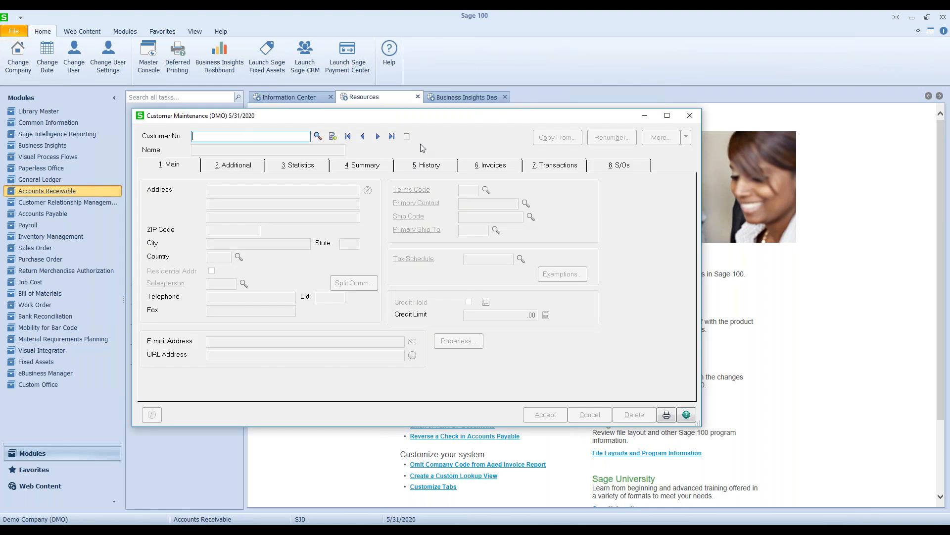
click(376, 140)
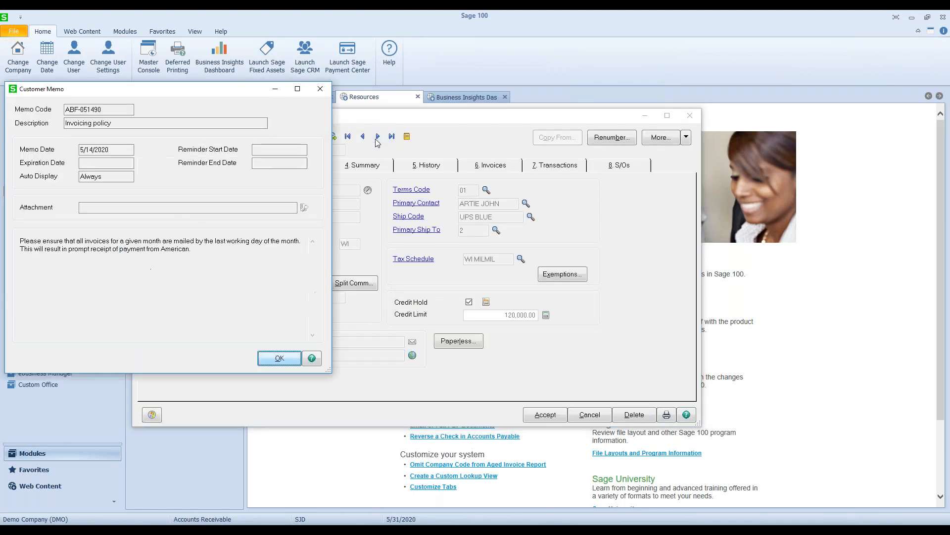
click(270, 359)
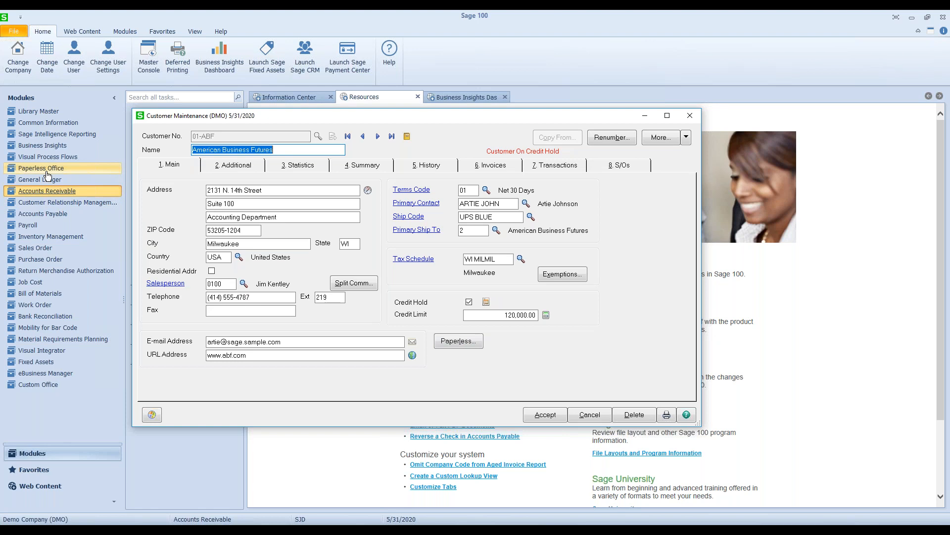
Review the customer's paperless delivery options and e-mail recipients for the A/R Statement, accept them and close the window.
click(454, 343)
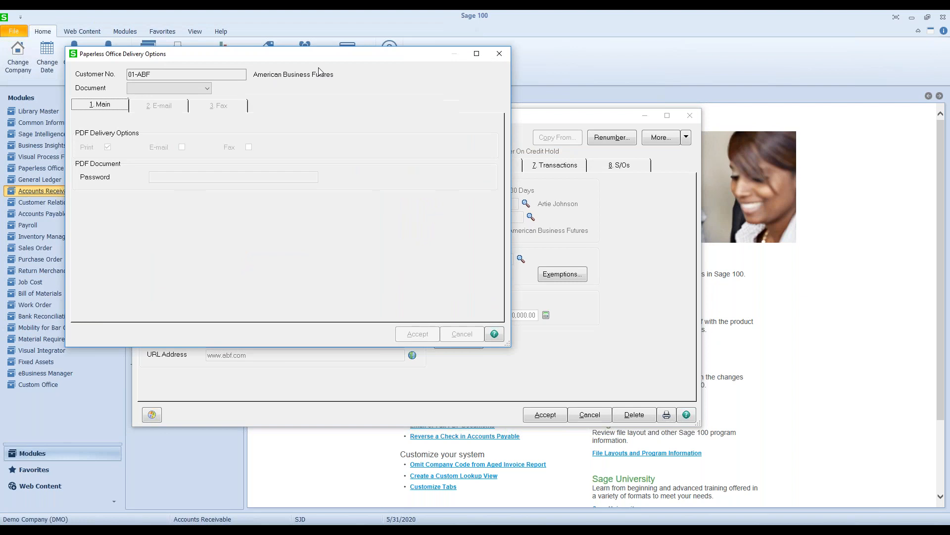
click(324, 122)
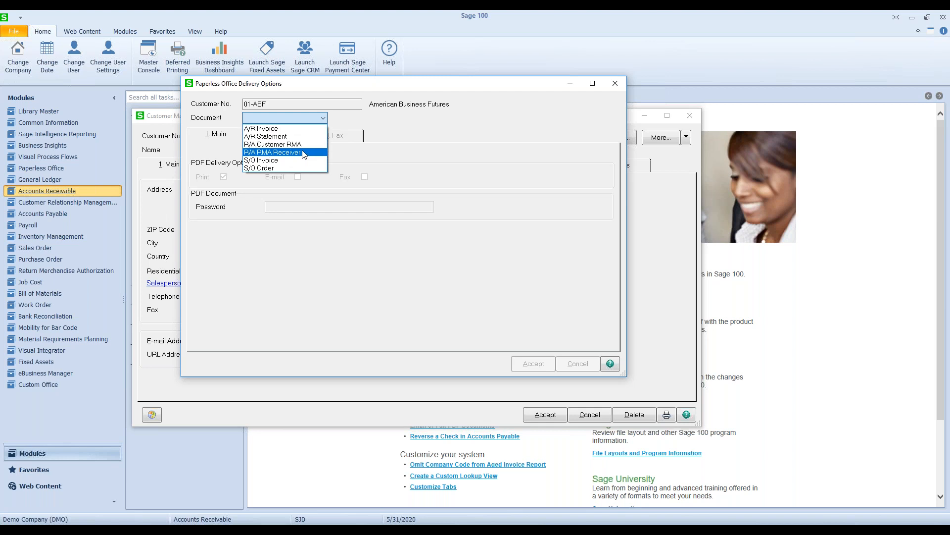
click(295, 137)
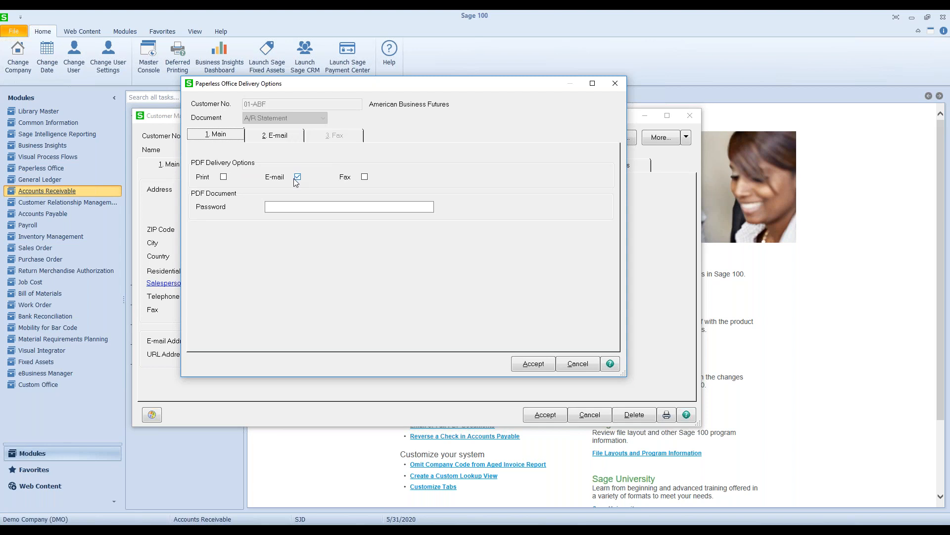
click(284, 138)
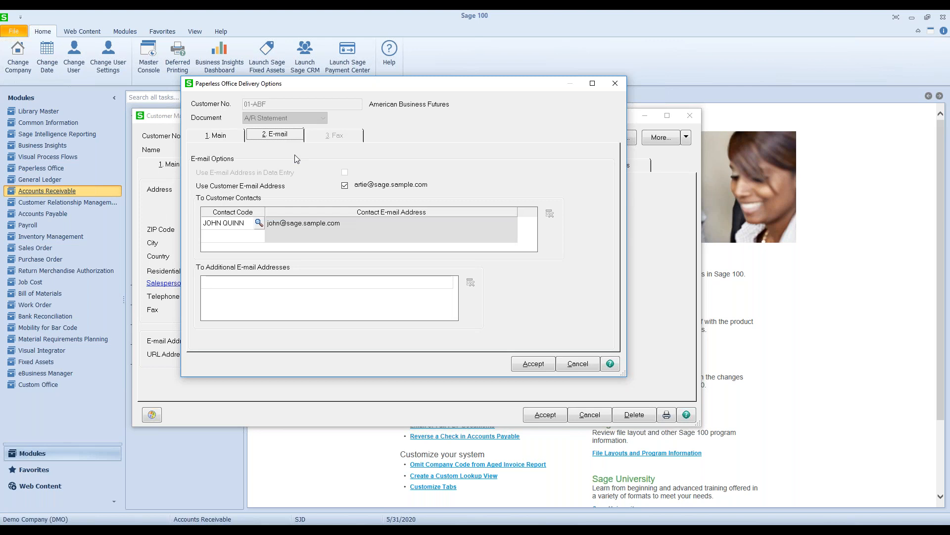
click(535, 363)
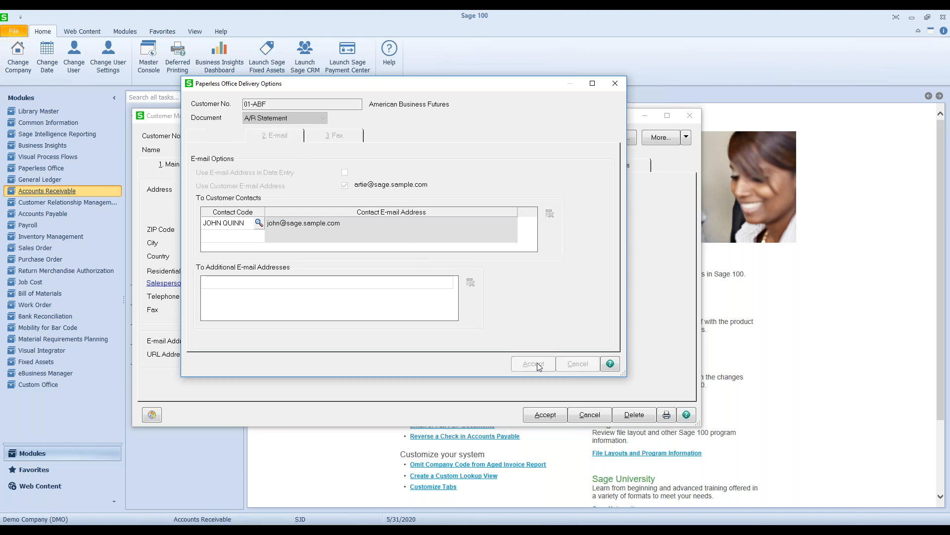
click(618, 91)
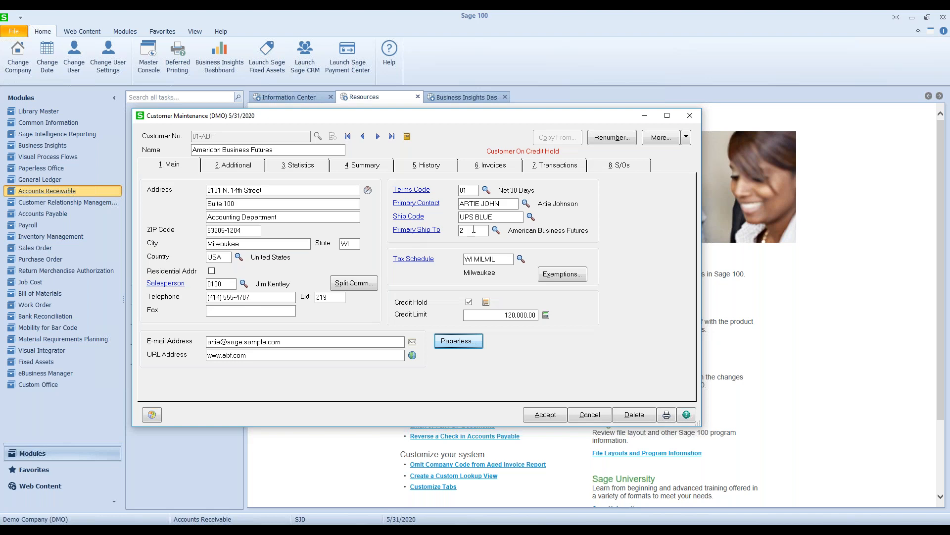
Review the primary ship-to address details of American Business Futures, accept them and return to the customer record.
click(471, 231)
click(413, 230)
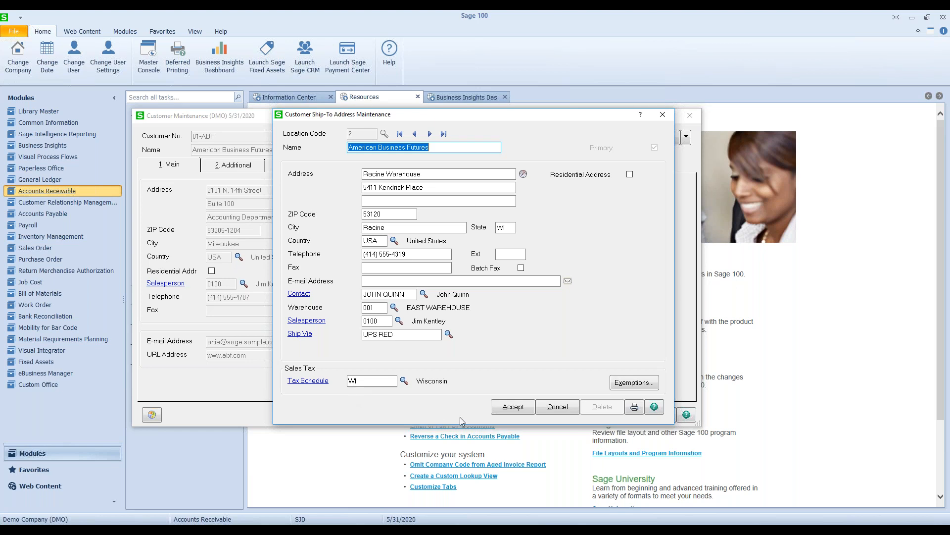
click(508, 409)
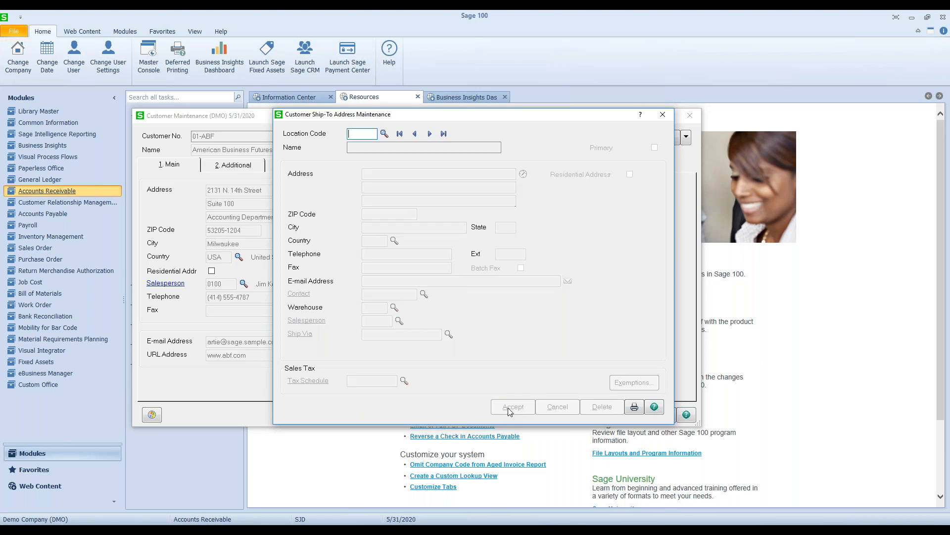
click(662, 115)
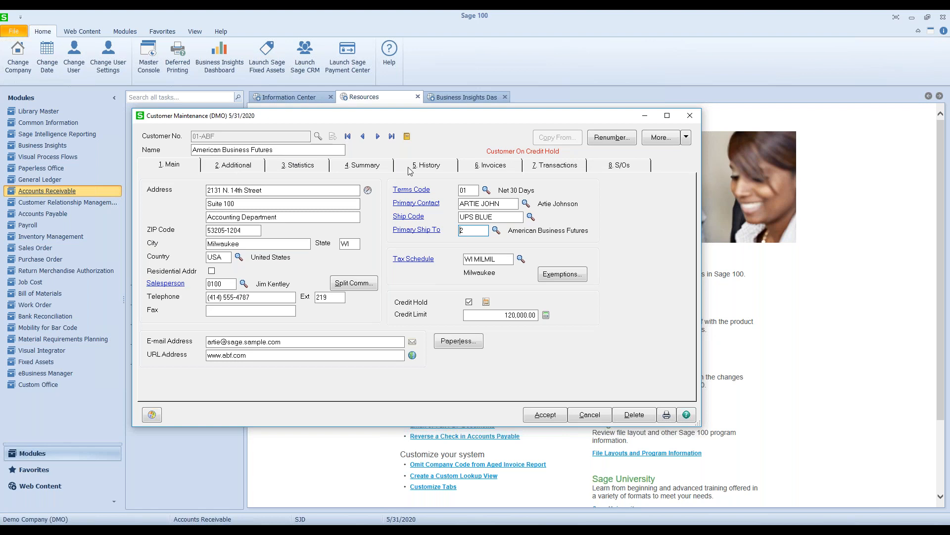
Examine the invoices of American Business Futures from newest to oldest, along with the customer's transaction list.
click(492, 168)
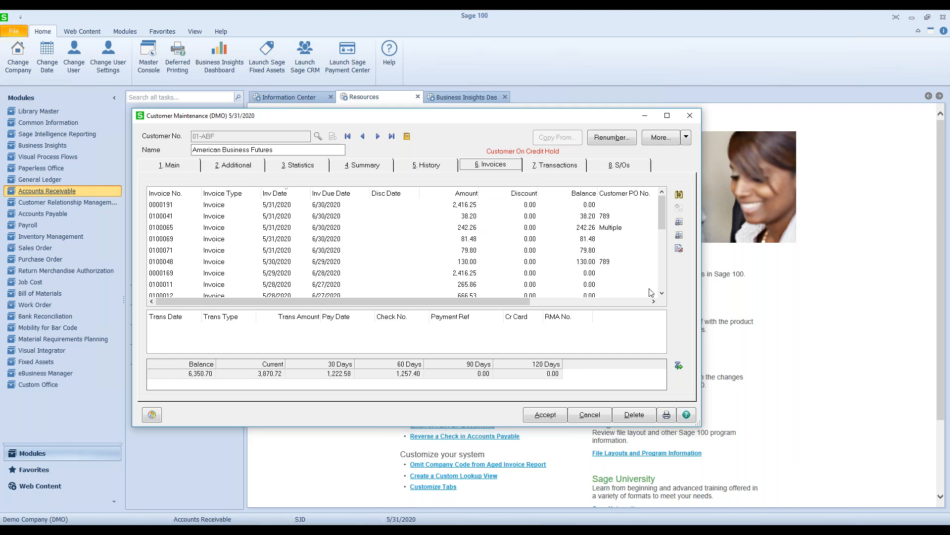
click(663, 293)
click(662, 293)
click(662, 292)
click(662, 292)
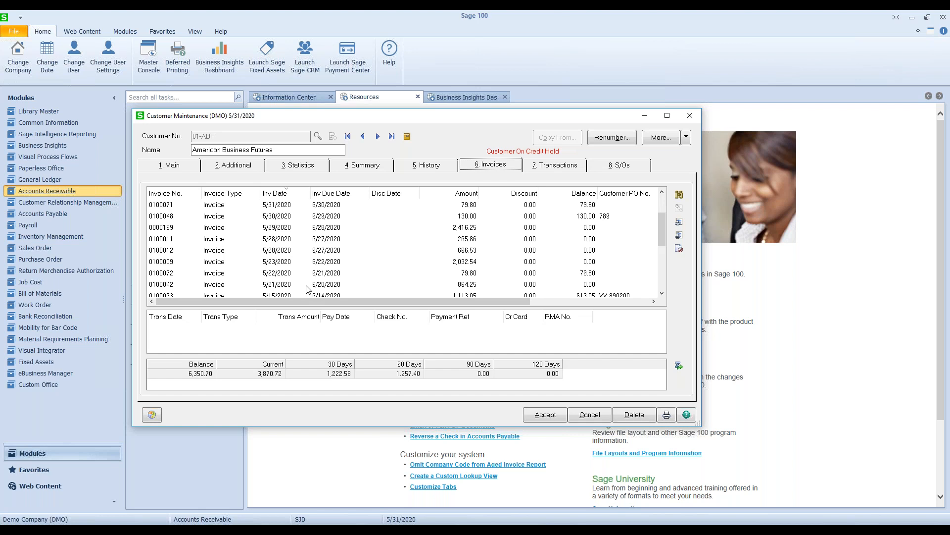
click(550, 167)
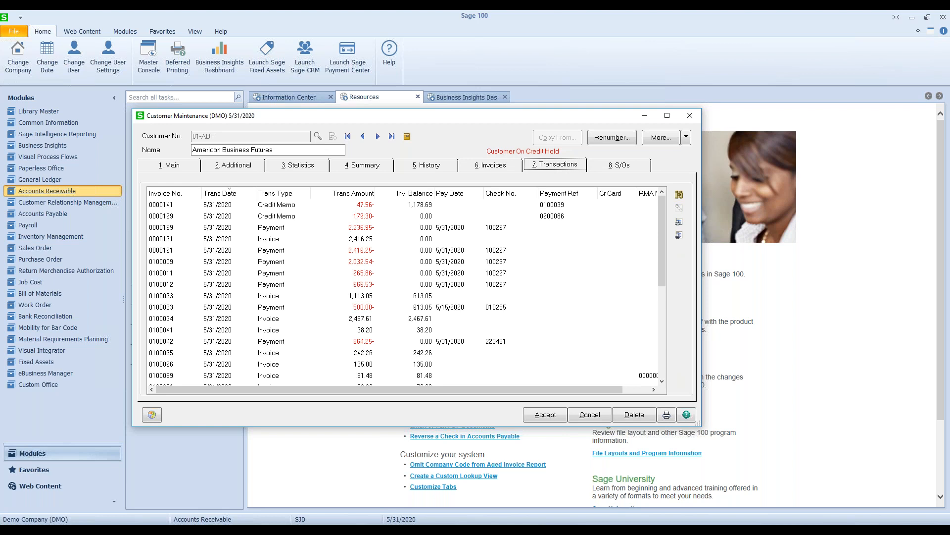
click(481, 166)
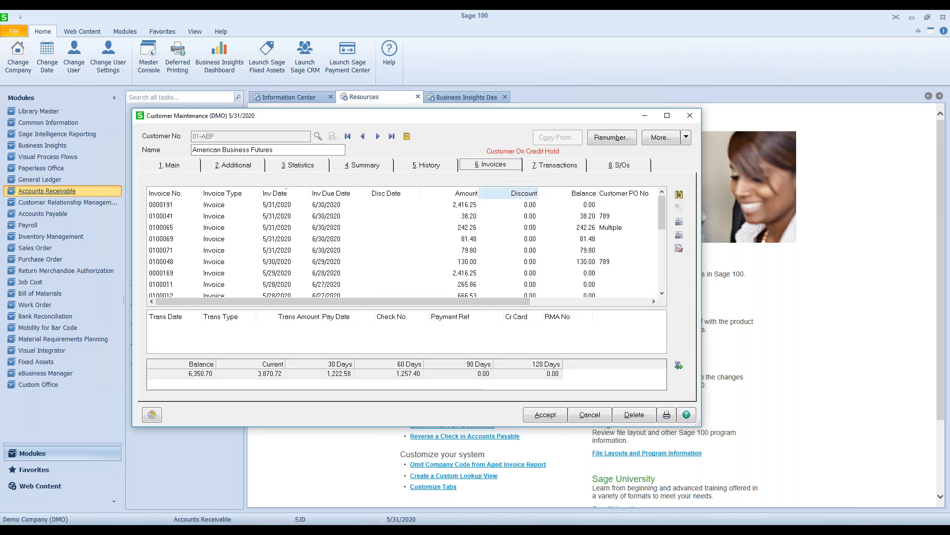
click(661, 284)
click(661, 284)
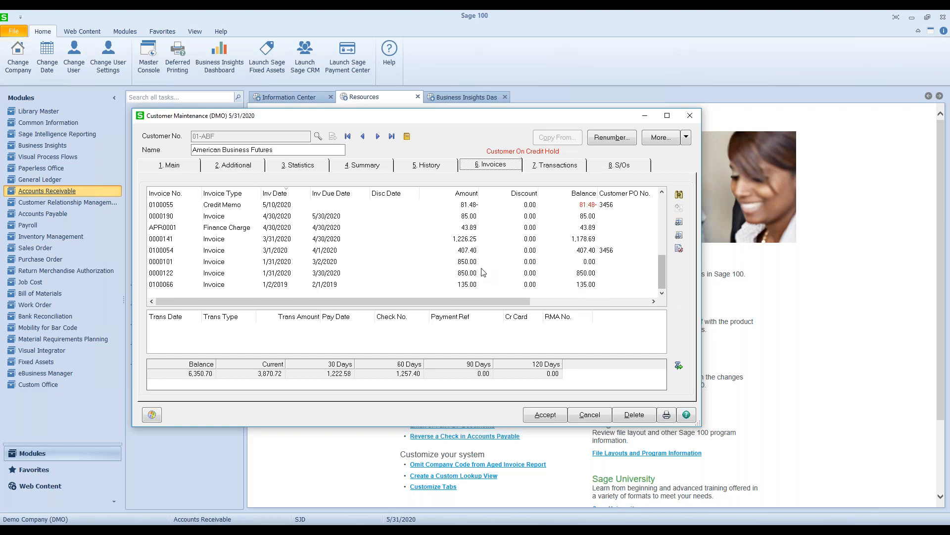
scroll(482, 272, up, 2)
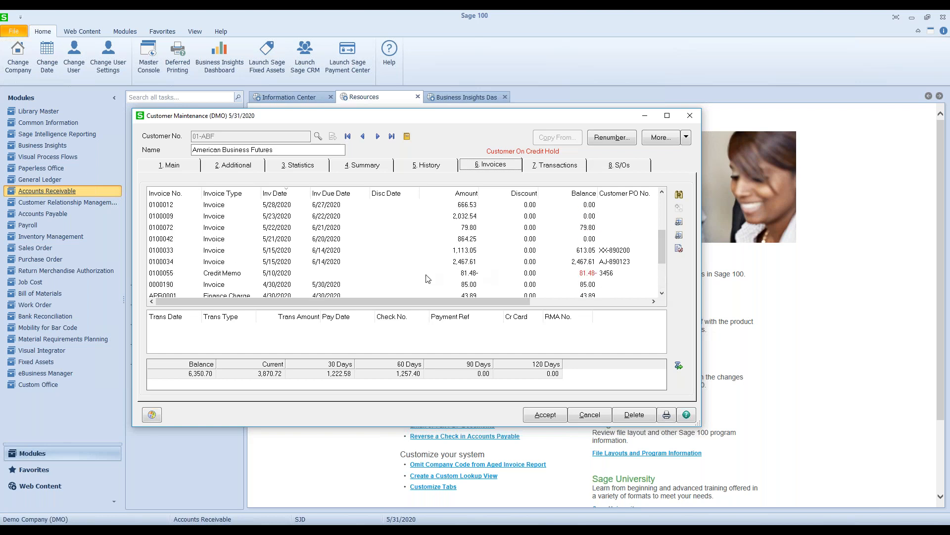
Inspect the invoice and payment transactions behind the 5/21/2020 invoice, keeping that invoice selected.
click(285, 240)
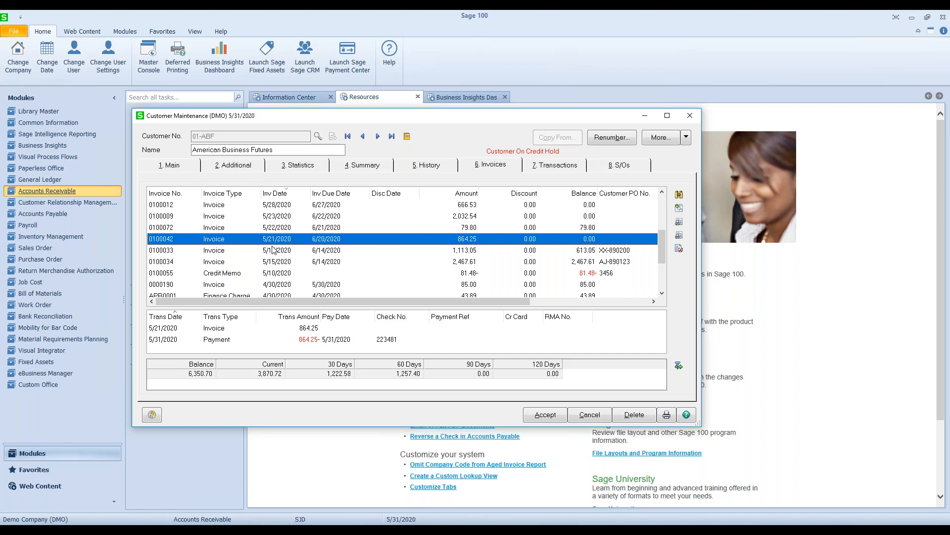
click(213, 333)
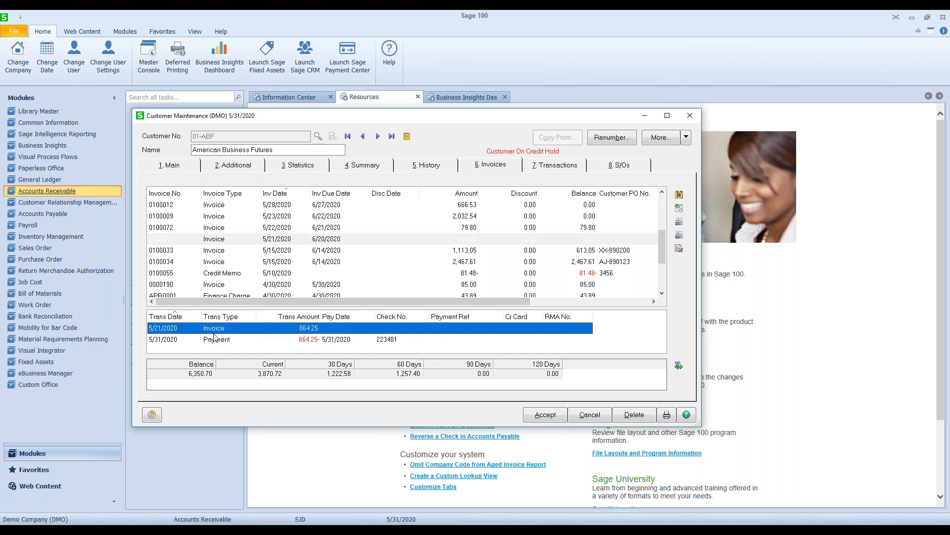
click(214, 340)
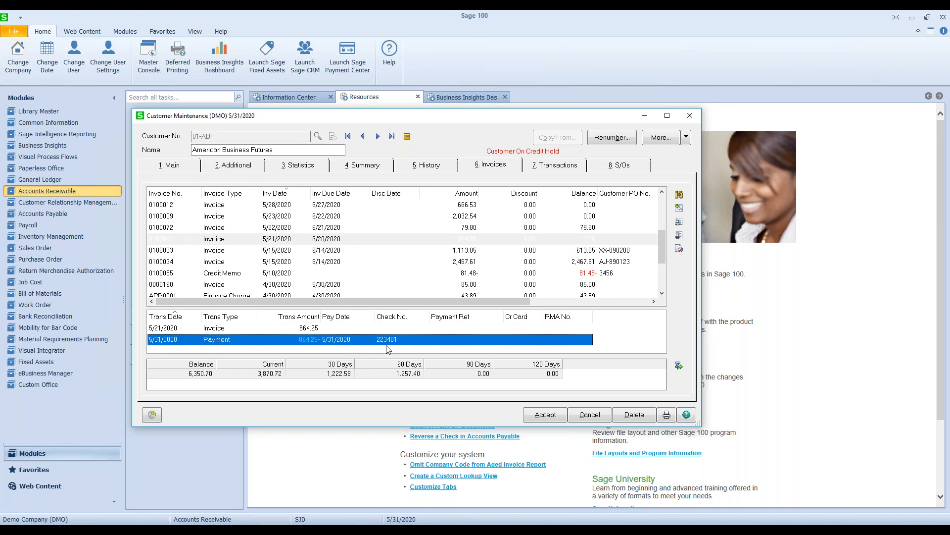
click(507, 240)
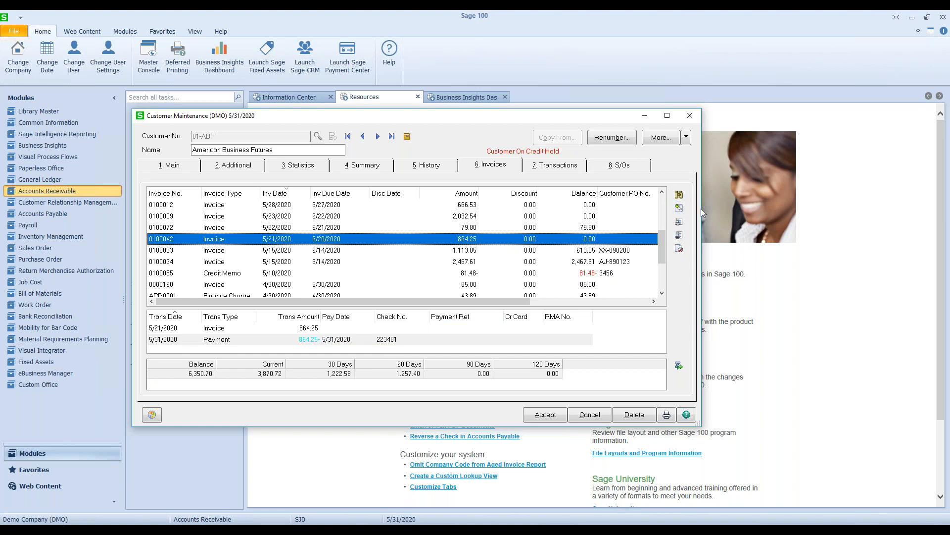
Review the invoice types and field criteria available in the open invoice search, and close it without searching.
click(678, 195)
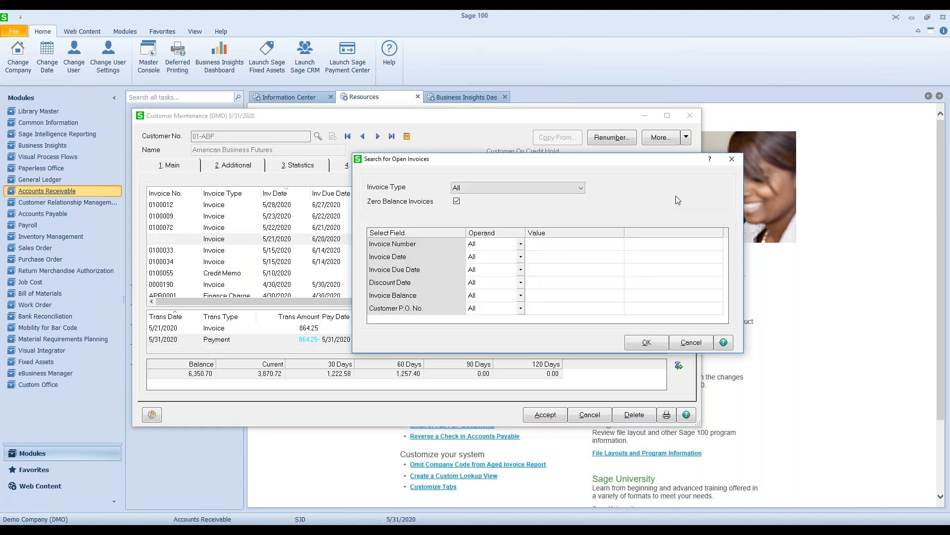
click(579, 188)
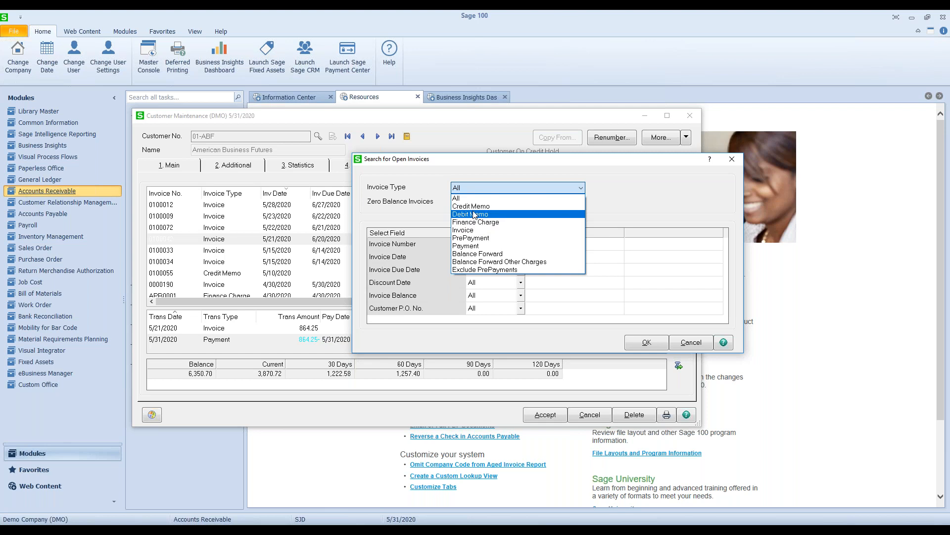
click(473, 187)
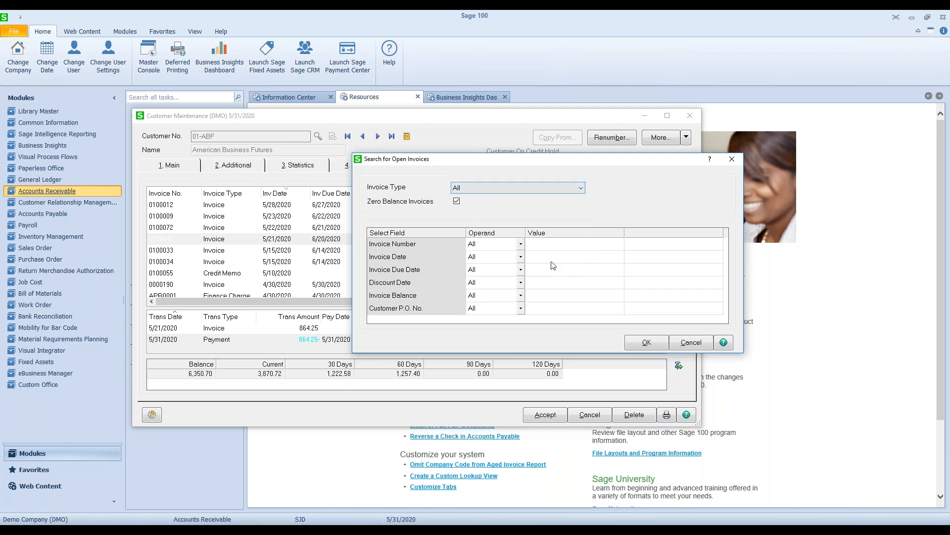
click(554, 296)
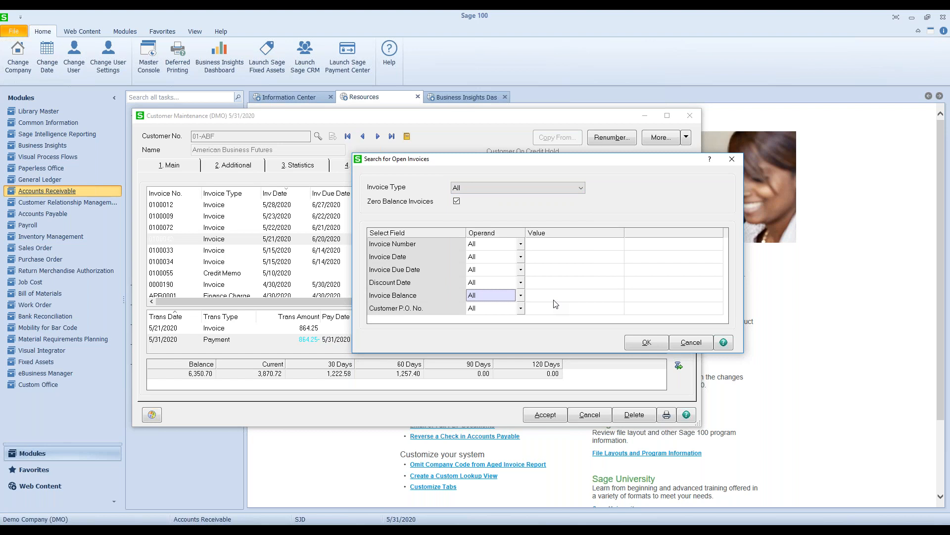
click(551, 309)
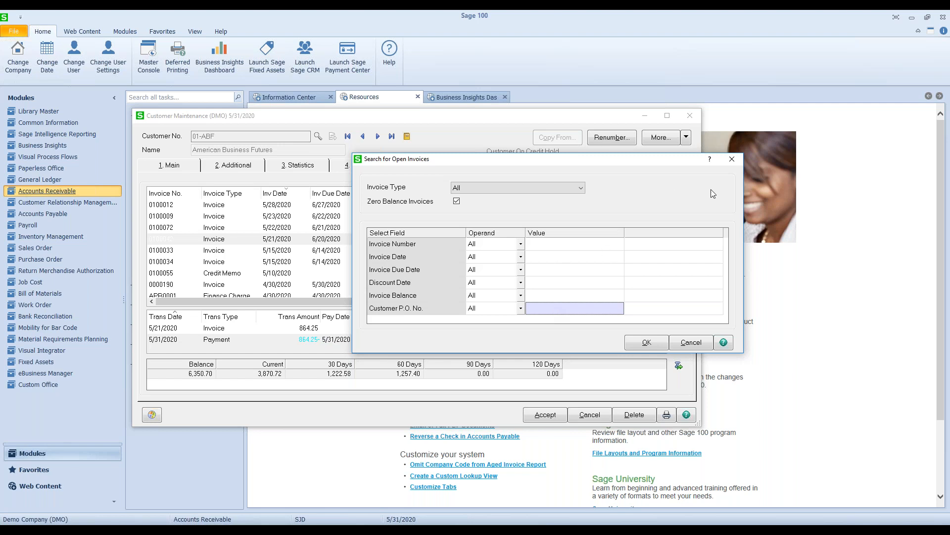
click(737, 162)
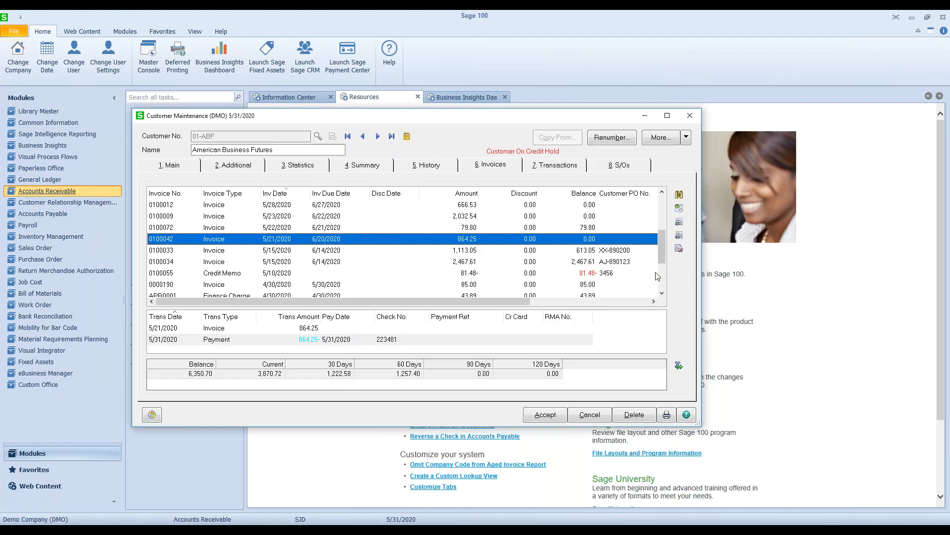
Open the invoice history inquiry for the selected 5/21/2020 invoice, review its header details and show its lines.
click(681, 209)
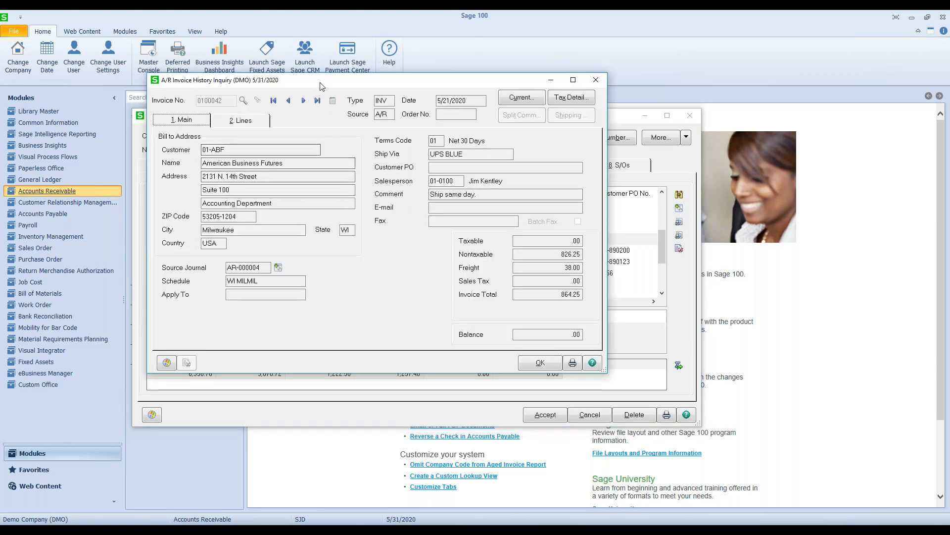
drag(323, 82, 368, 89)
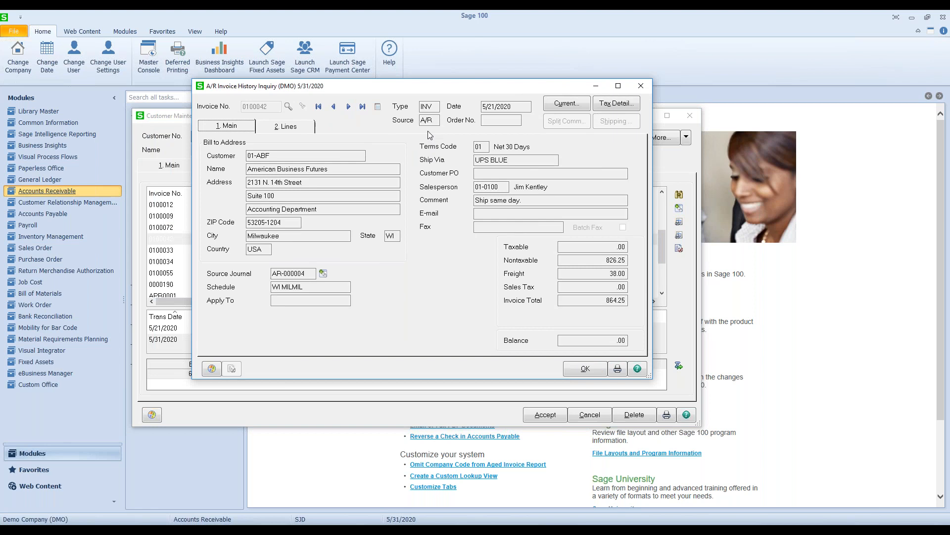
click(305, 129)
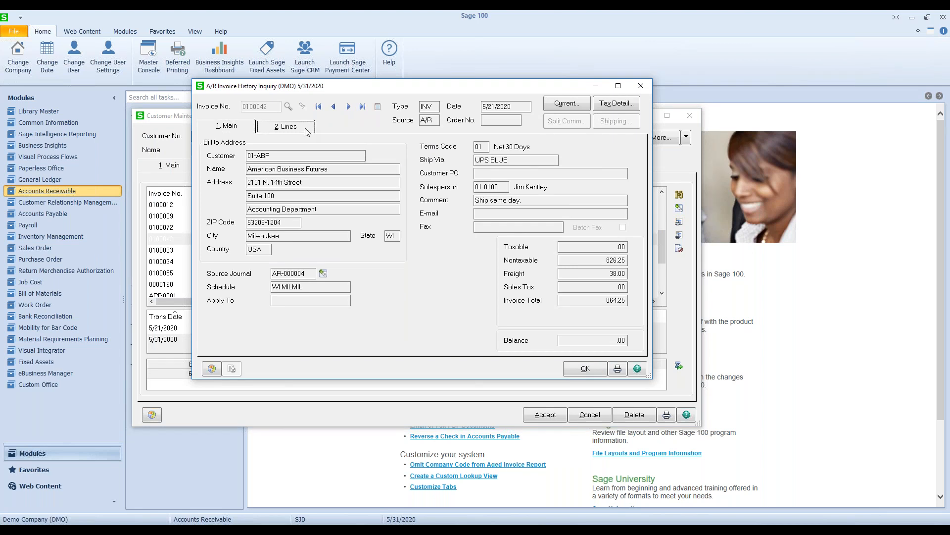
Close the invoice history inquiry, and preview the Accounts Receivable Aged Invoice Report for American Business Futures with its default settings.
mouse_move(400, 308)
mouse_down()
mouse_move(464, 319)
mouse_move(519, 315)
mouse_move(408, 318)
mouse_up()
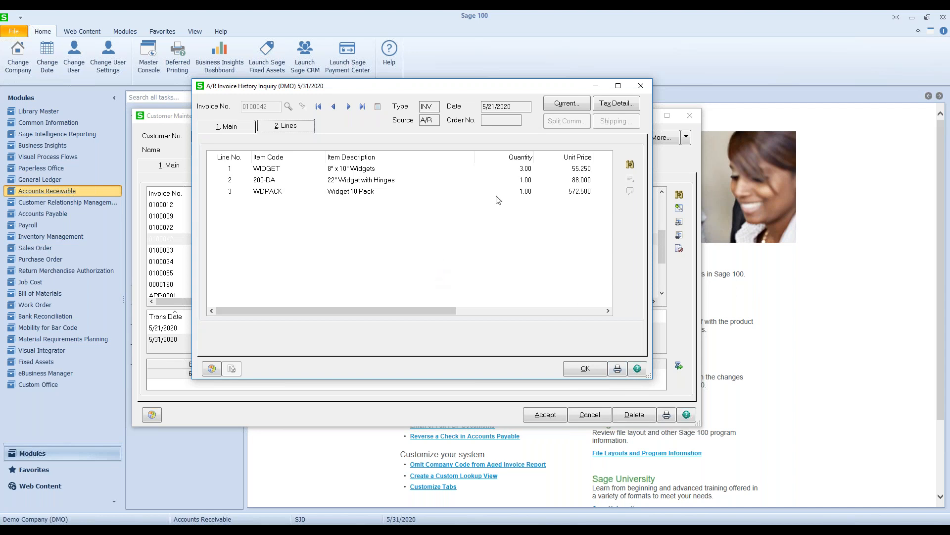
click(640, 87)
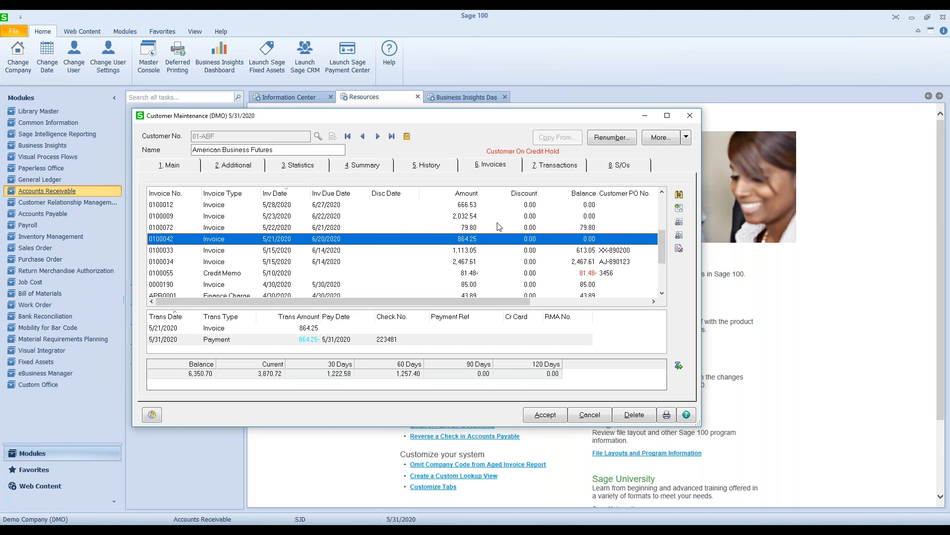
click(679, 222)
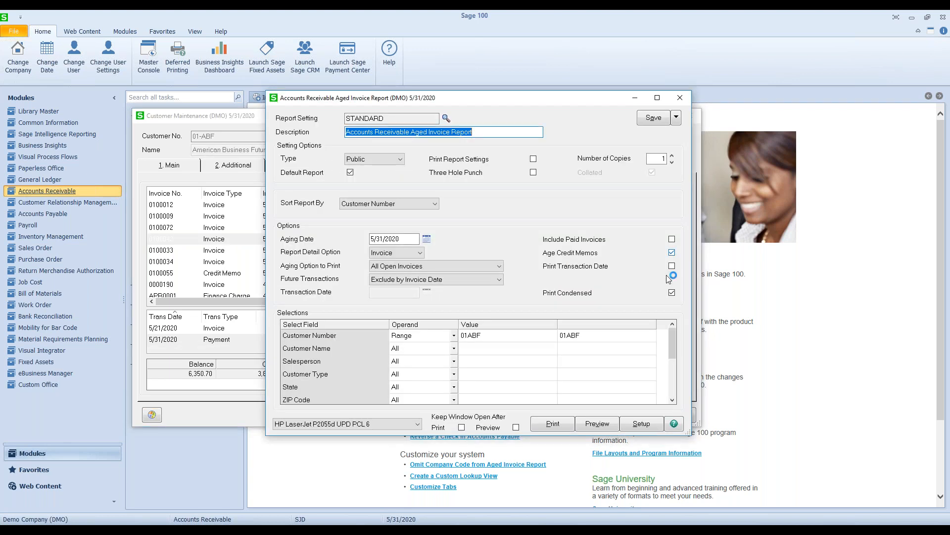
click(597, 424)
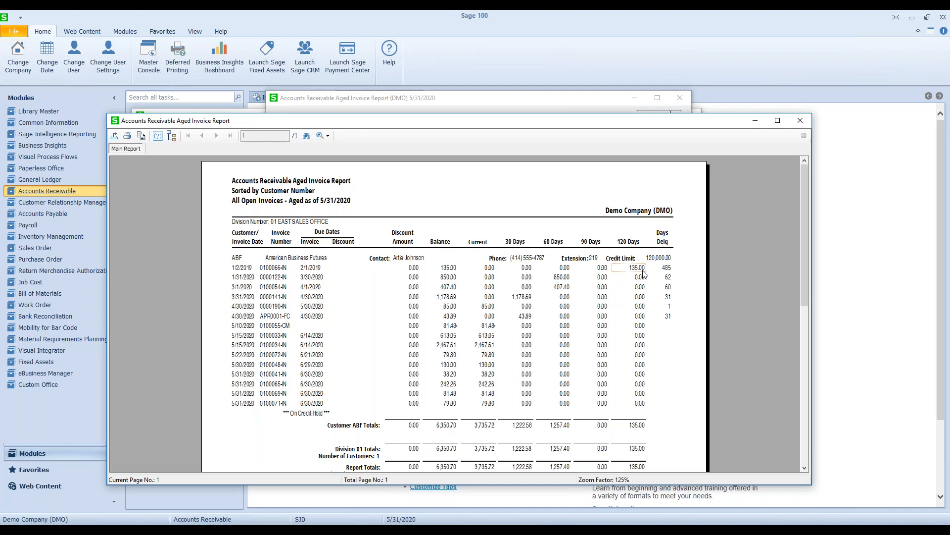
click(799, 124)
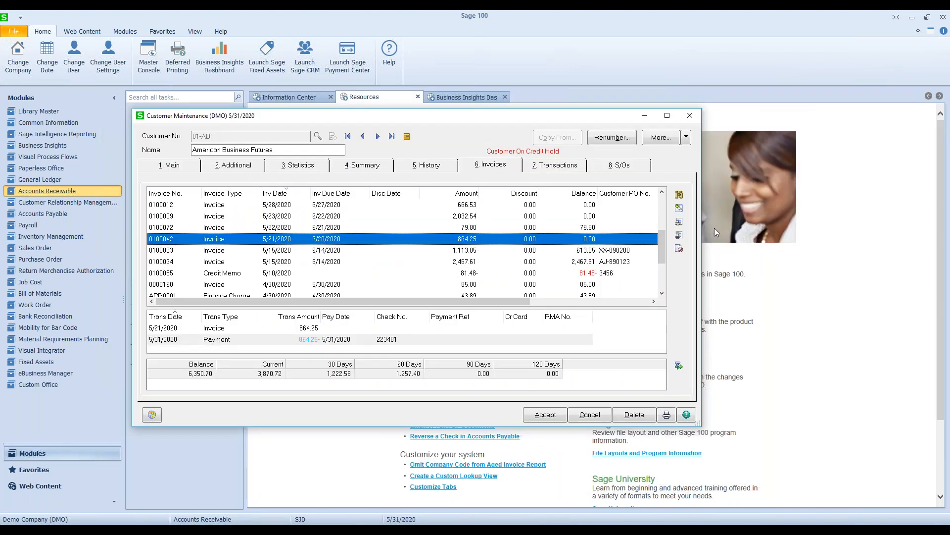
Preview the STANDARD statement for American Business Futures, review its charges, credits and balances, and close the preview.
click(678, 239)
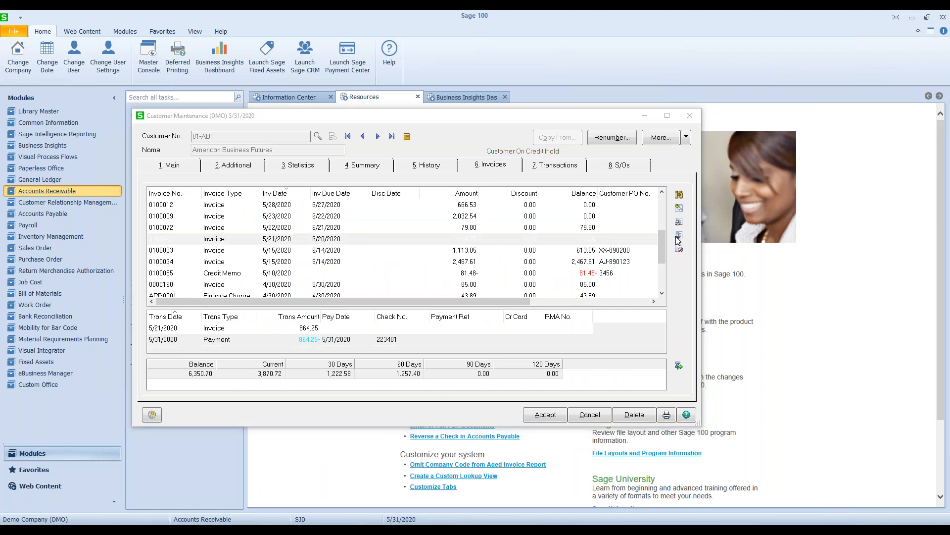
click(596, 439)
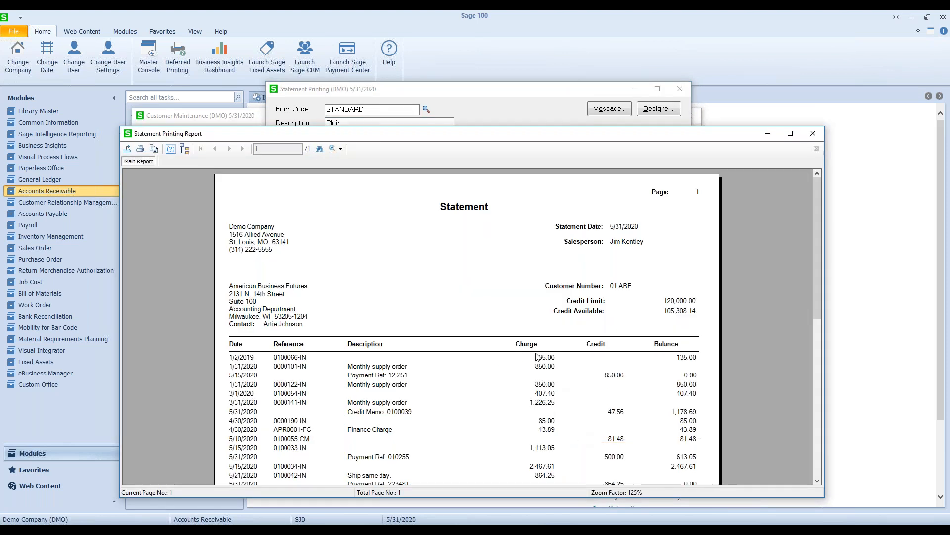
scroll(536, 356, down, 5)
scroll(536, 357, up, 4)
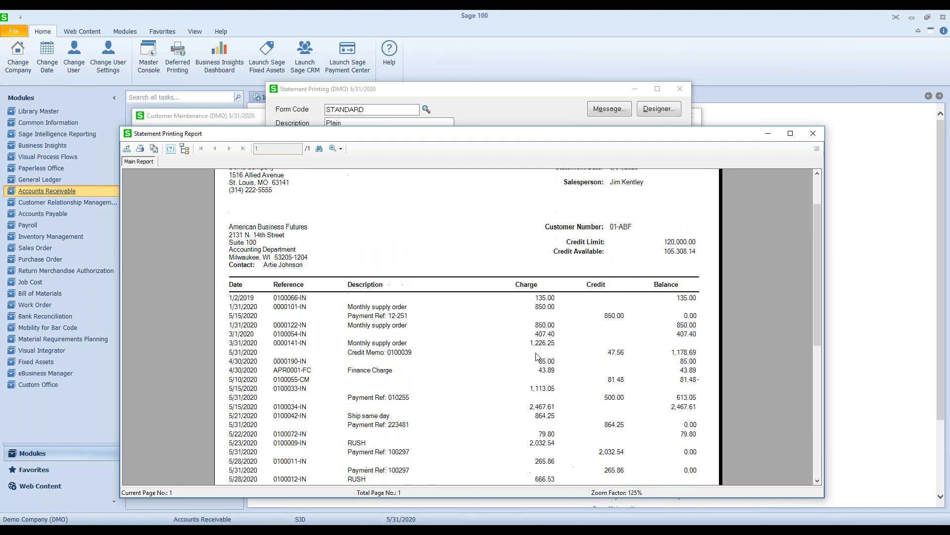
scroll(536, 357, up, 1)
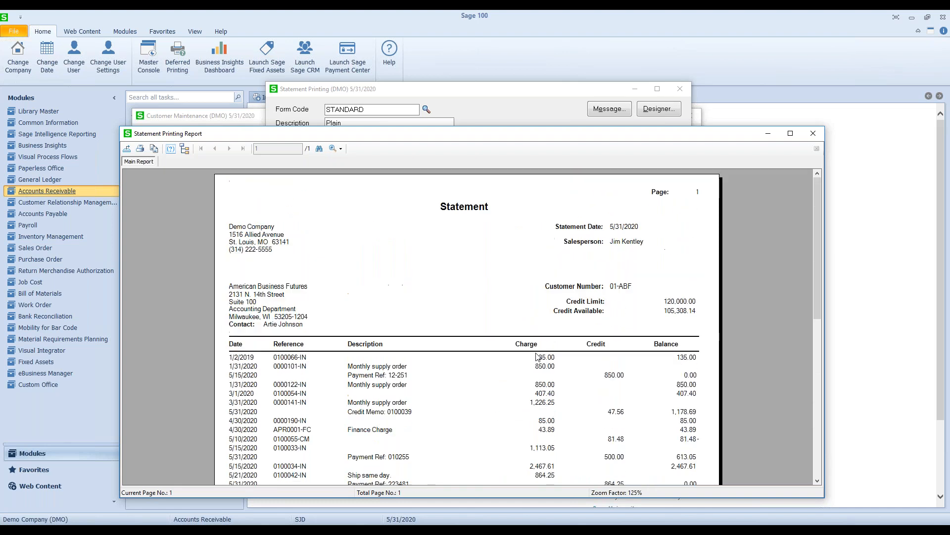
click(811, 135)
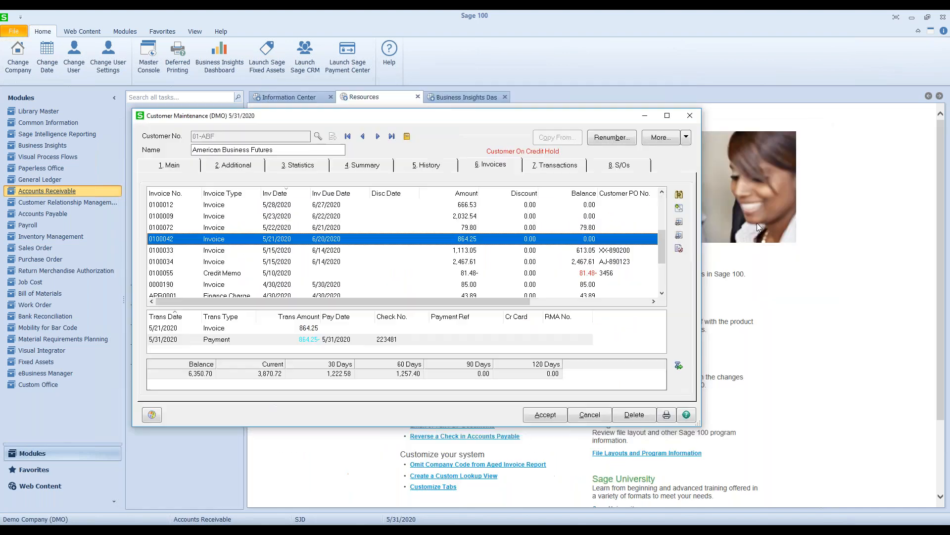
Select the stored 5/22/2020 invoice PDF in the Paperless Office Customer Viewer and review its electronic delivery options without sending it.
click(679, 249)
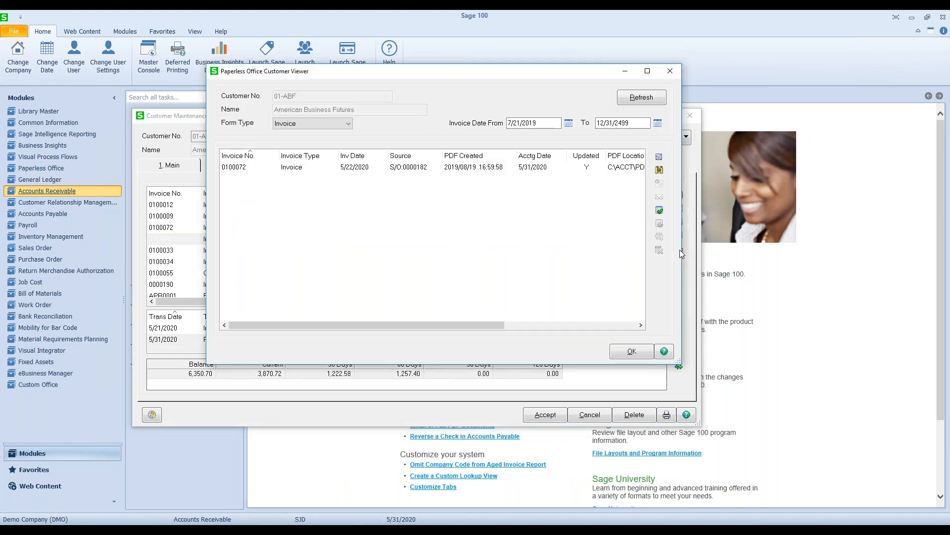
click(294, 169)
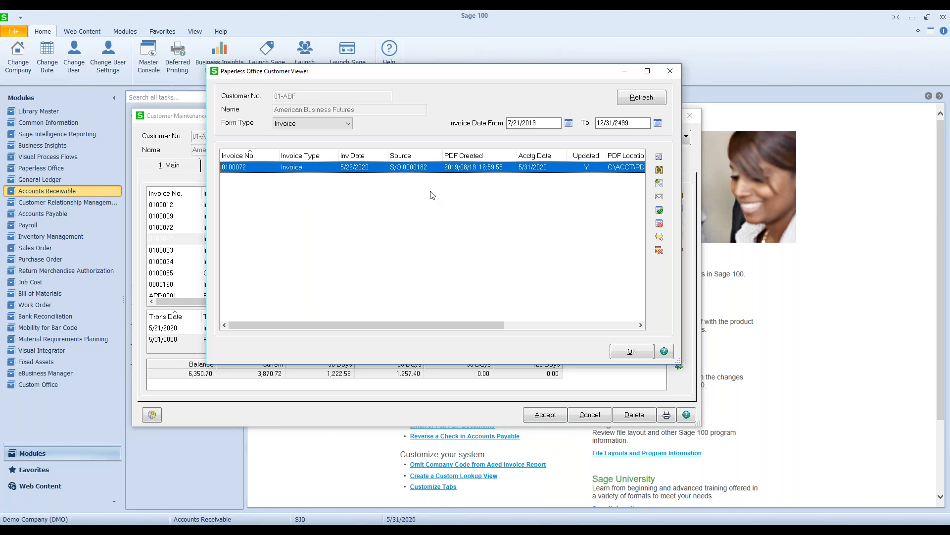
click(659, 198)
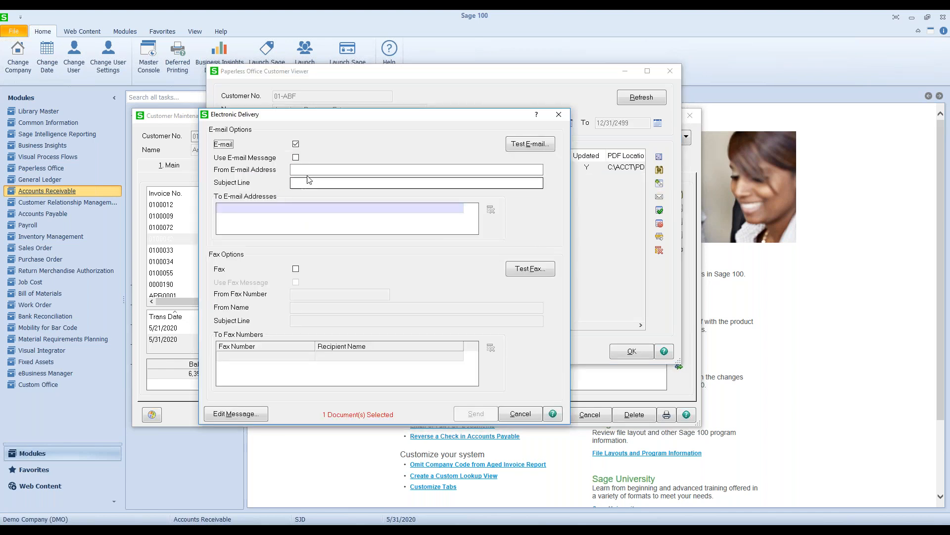
click(310, 183)
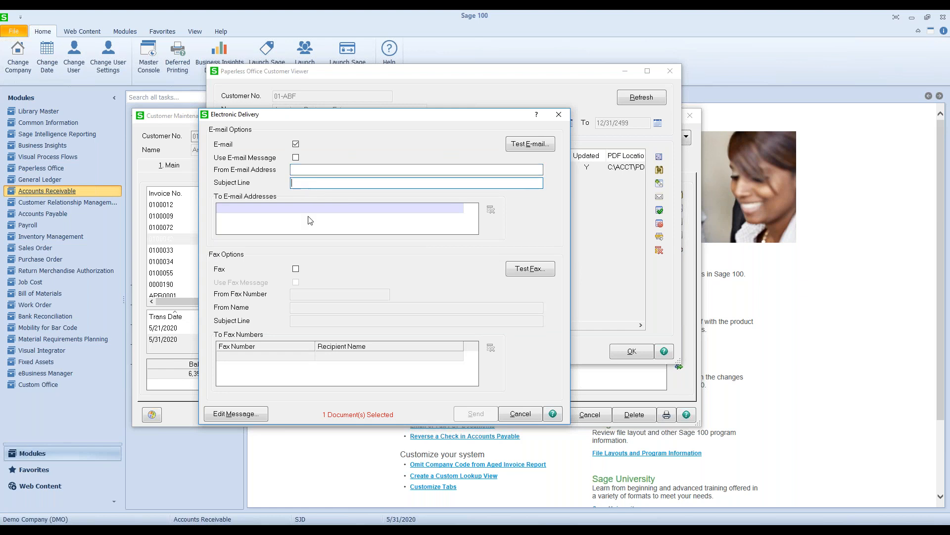
click(298, 207)
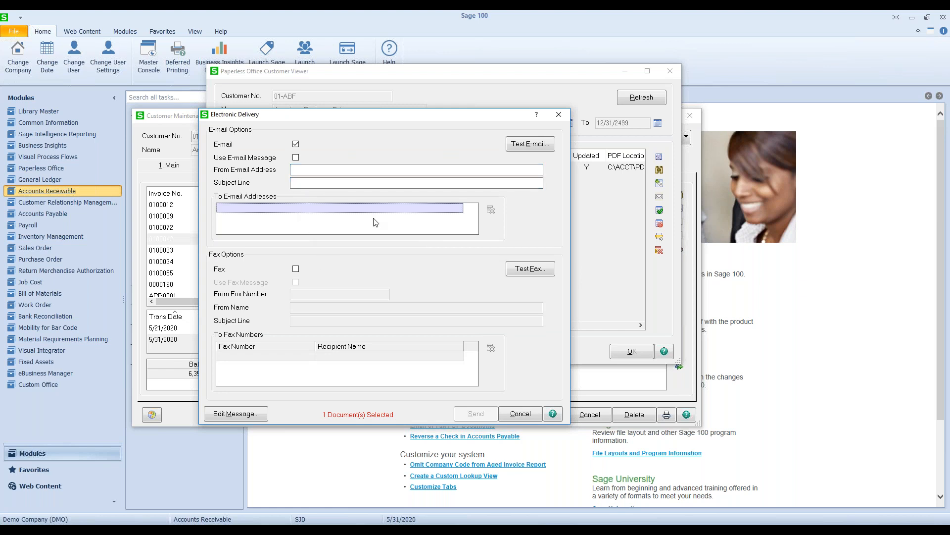
click(558, 114)
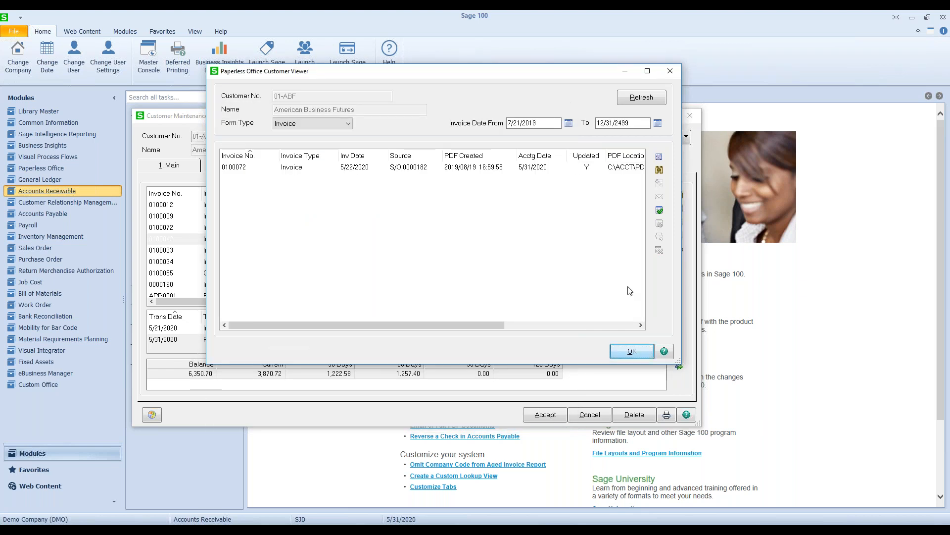
click(631, 353)
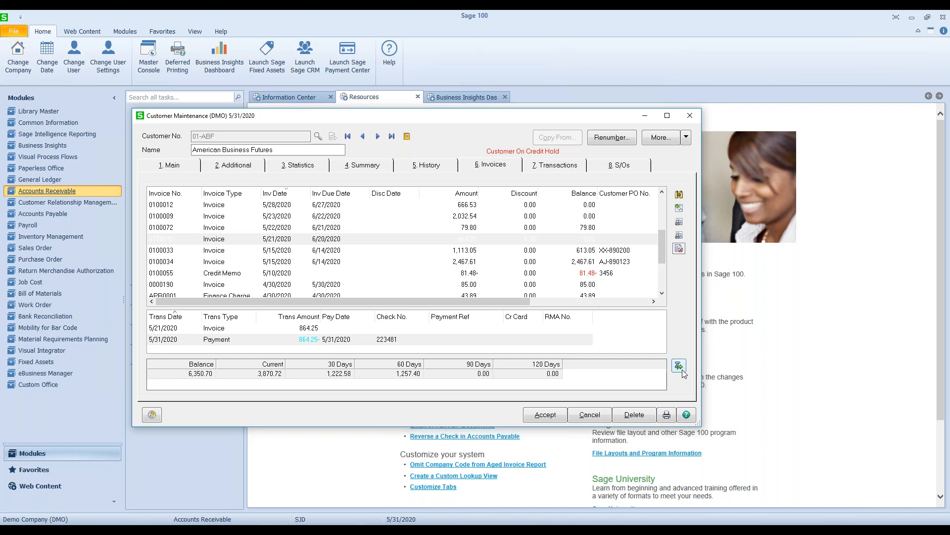
Accept the customer record and close Customer Maintenance, and create a new Cash Receipts Entry batch with the next batch number.
click(546, 415)
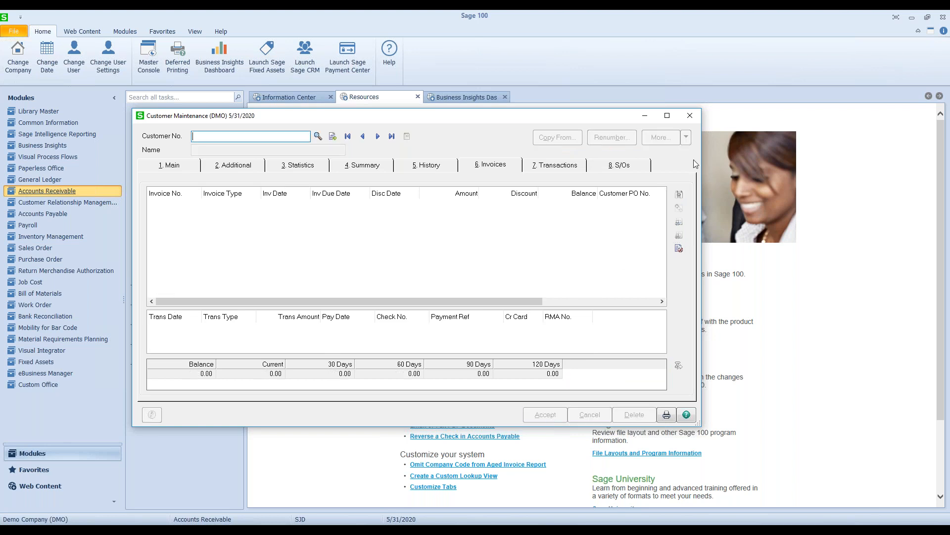
click(690, 117)
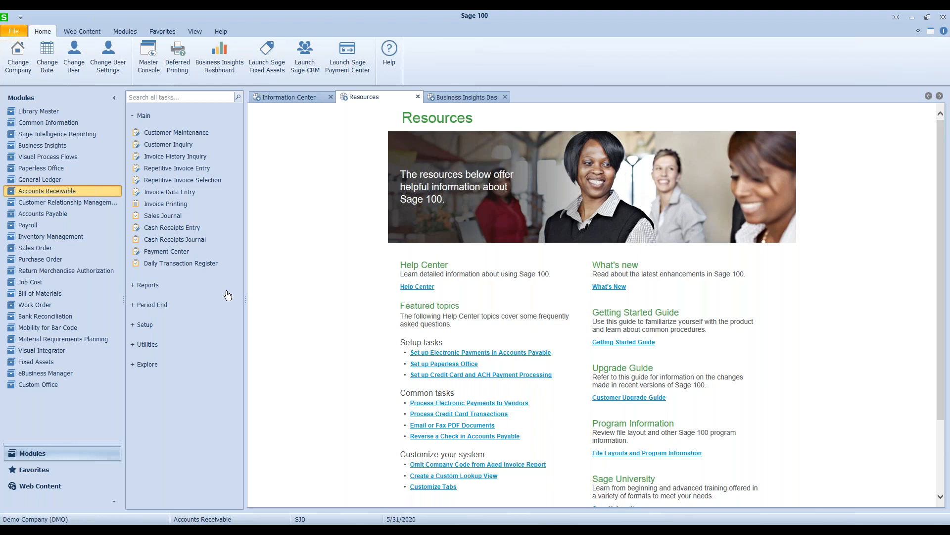
click(183, 229)
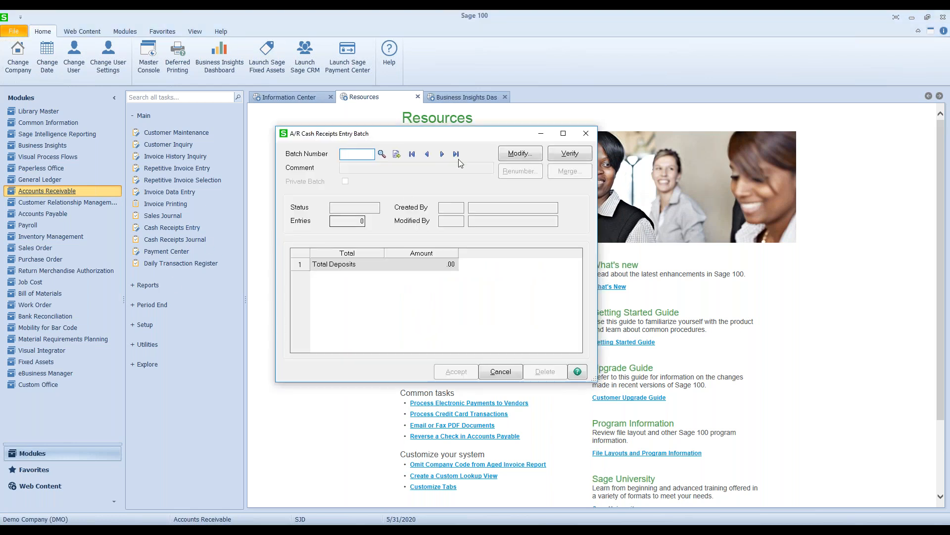
click(396, 154)
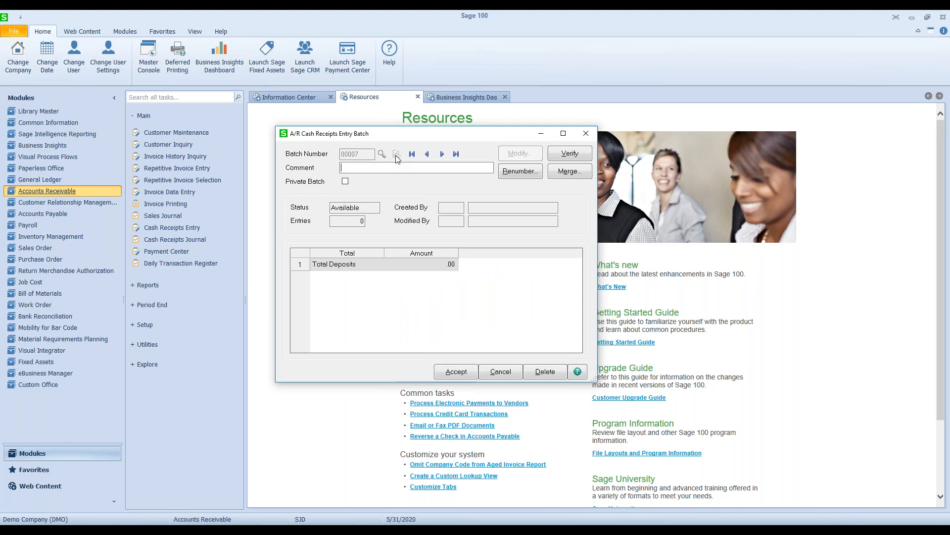
click(457, 370)
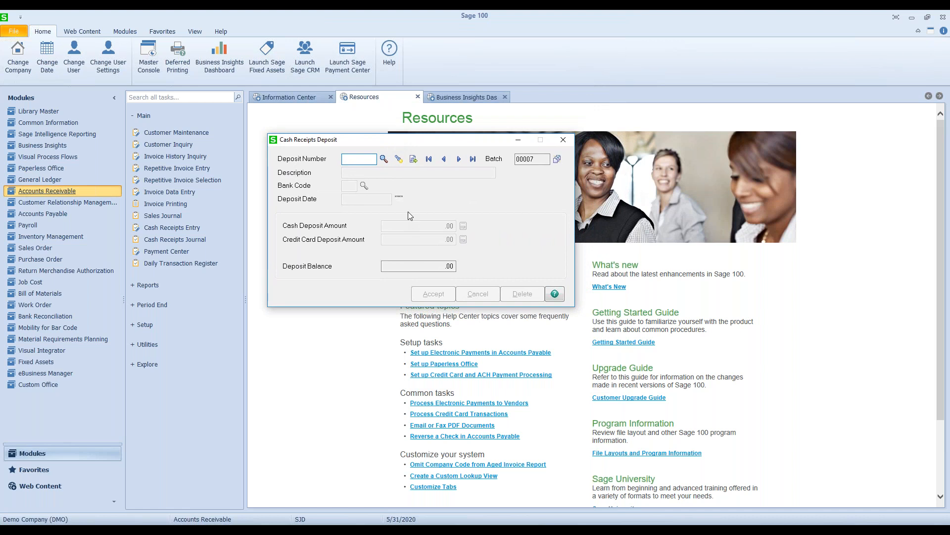
Create a new cash receipts deposit for bank code D dated 5/31/2020 with a cash deposit amount of 1,178.69.
click(414, 162)
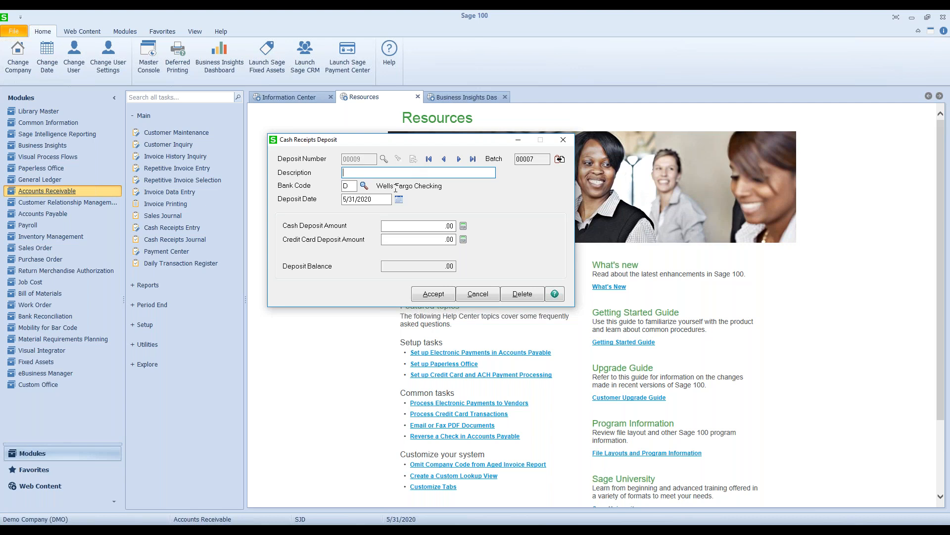
click(340, 187)
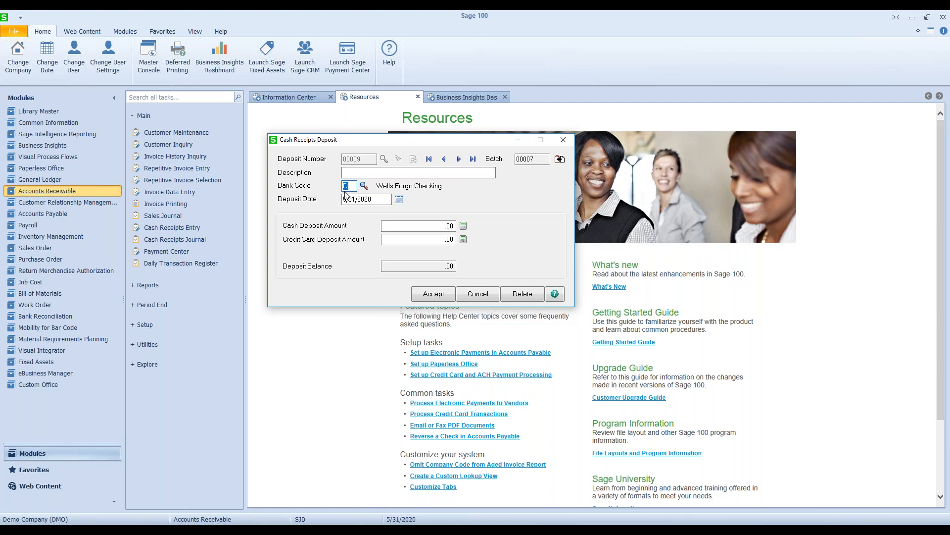
drag(378, 198, 340, 201)
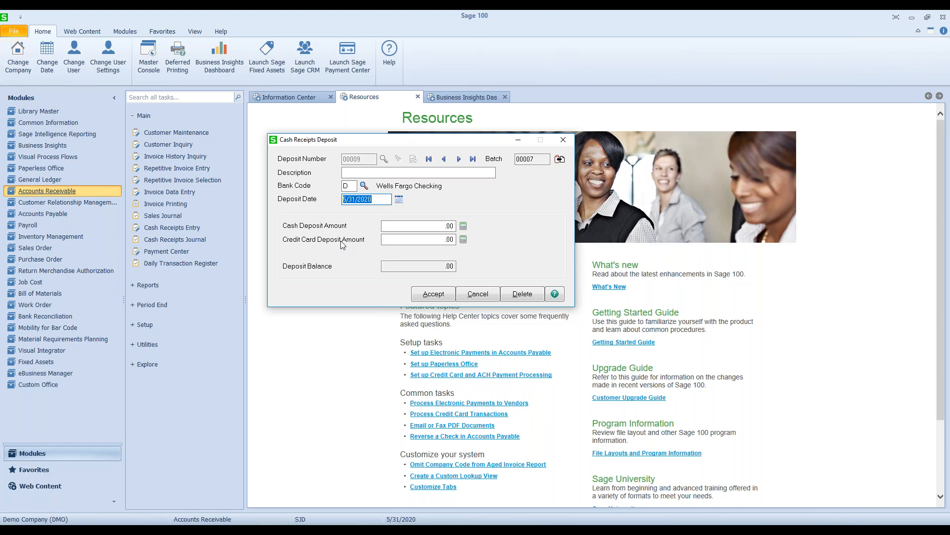
key(Tab)
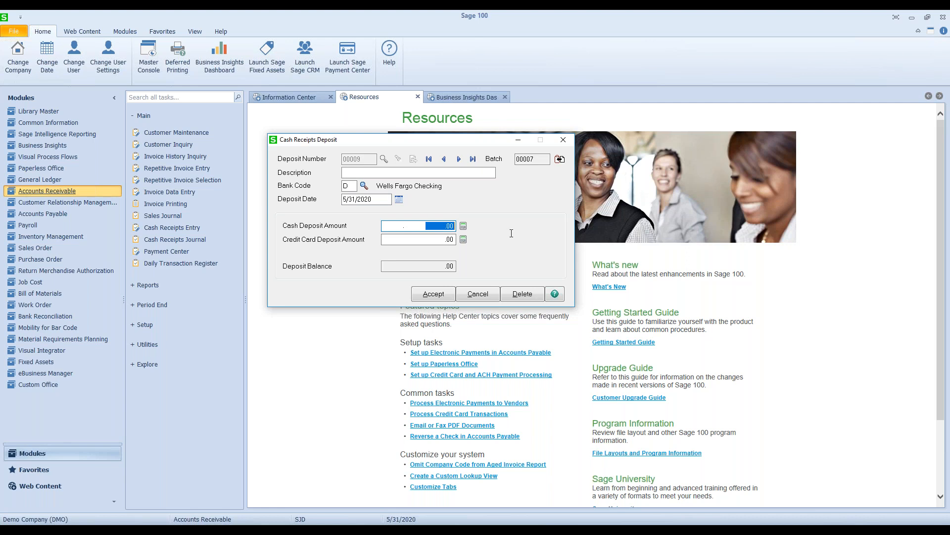
text(1178.69)
key(Tab)
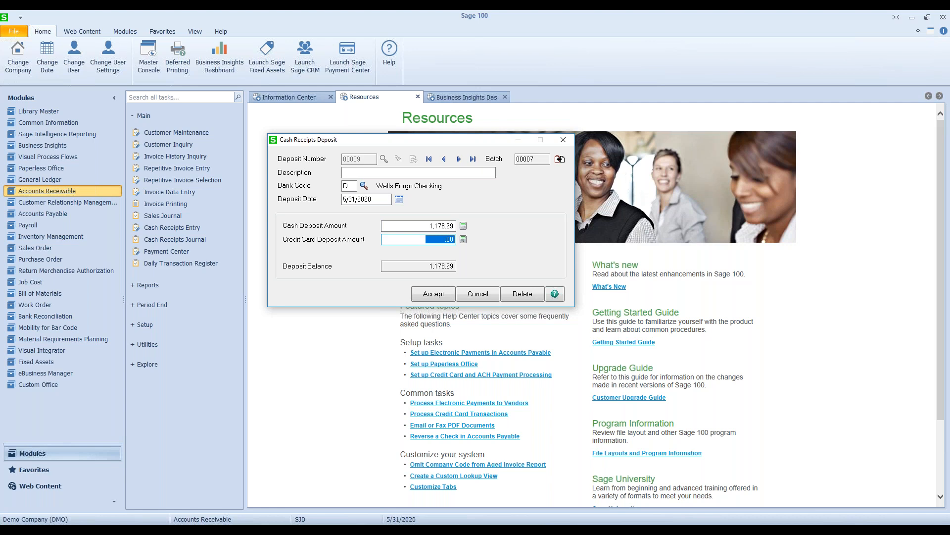
click(431, 295)
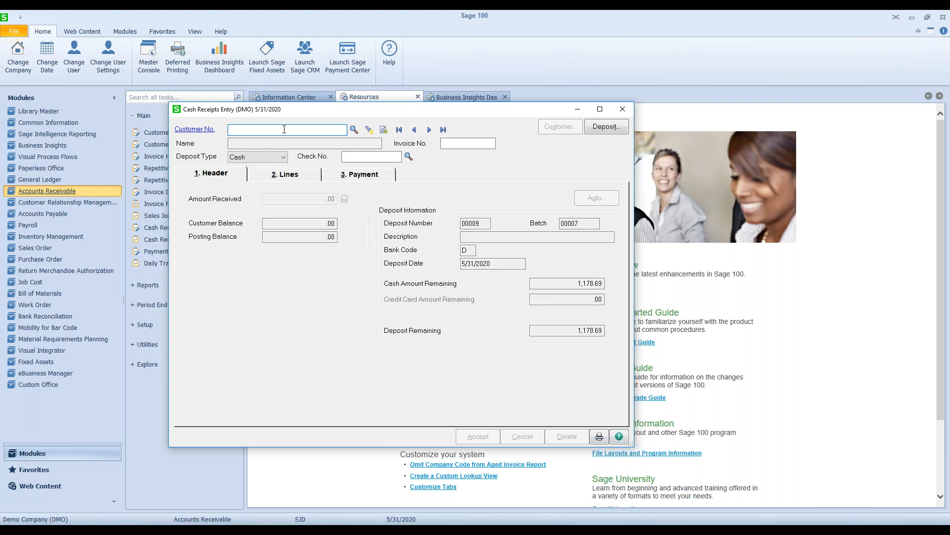
Enter a cash receipt for American Business Futures with check number 4568 and an amount received of 1,178.69.
text(ABF)
key(Tab)
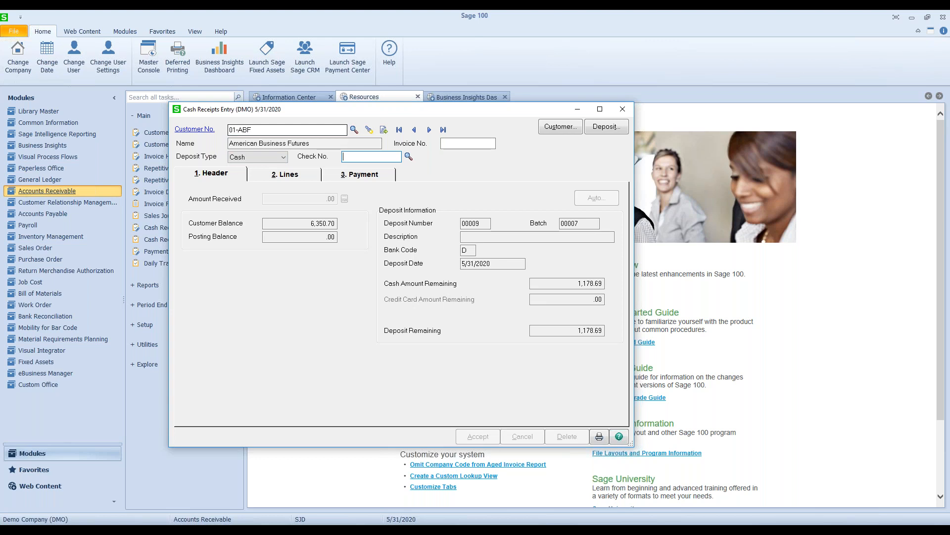
text(4568)
key(Tab)
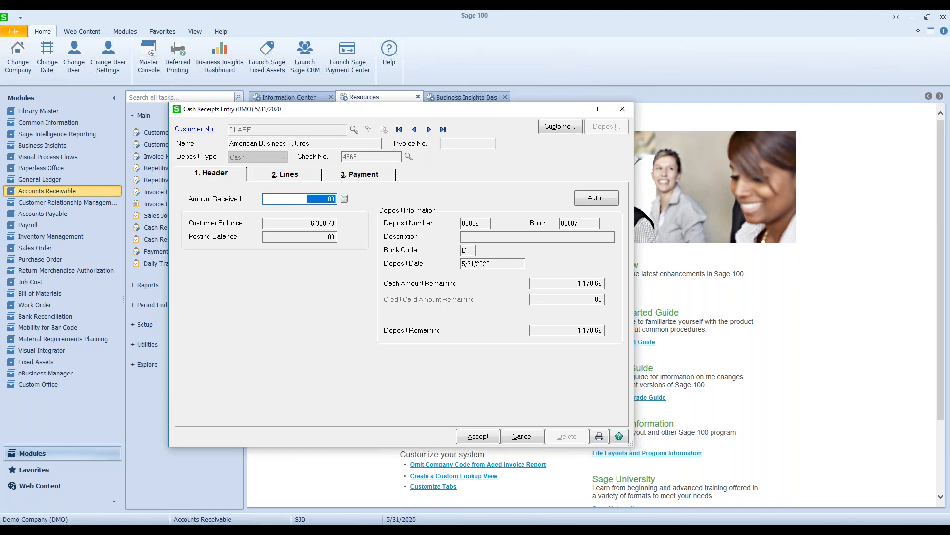
text(.01)
text(17869)
key(Tab)
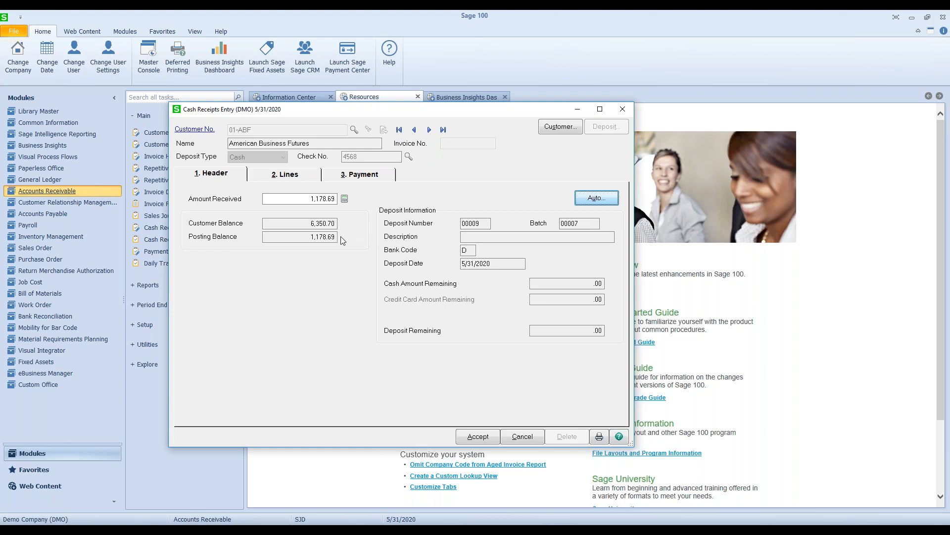
Look through the customer's invoice list from the first line of the receipt and close it without selecting an invoice.
click(291, 175)
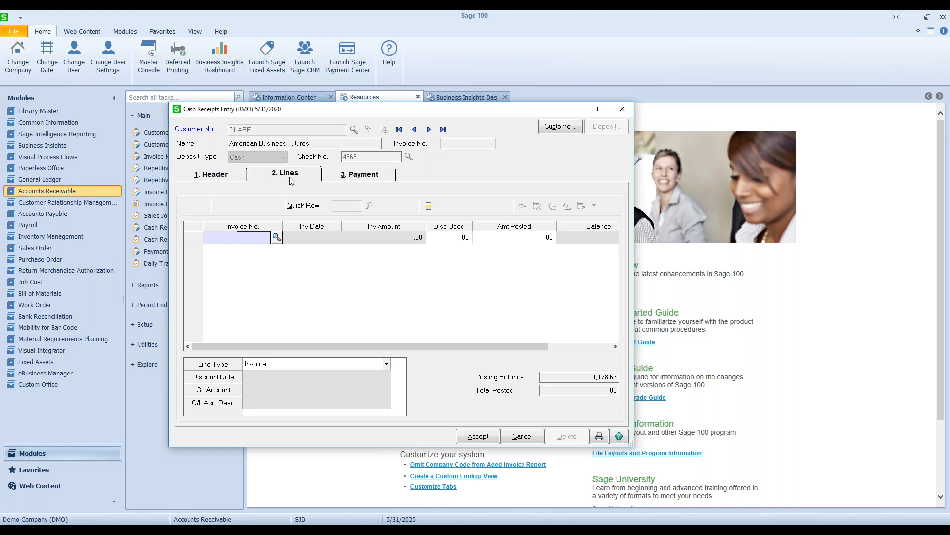
click(276, 238)
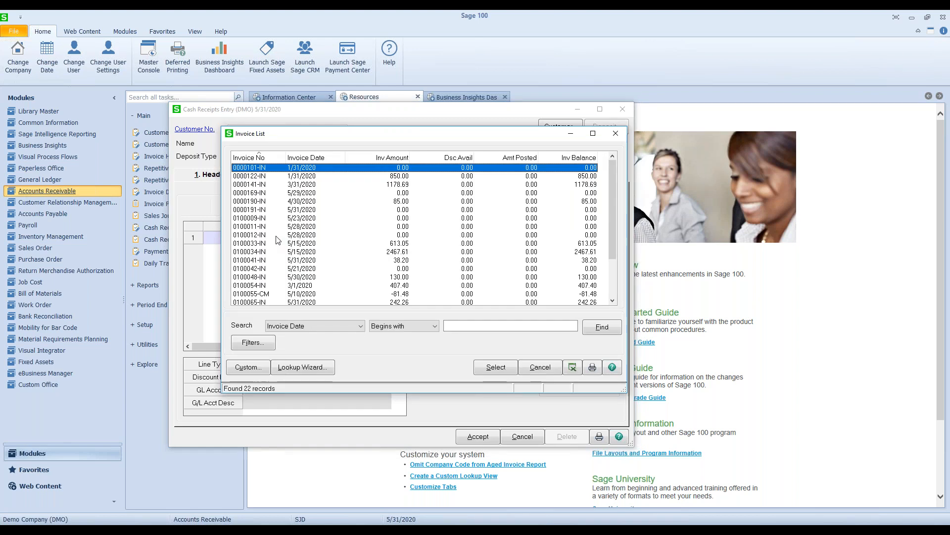
scroll(556, 212, down, 2)
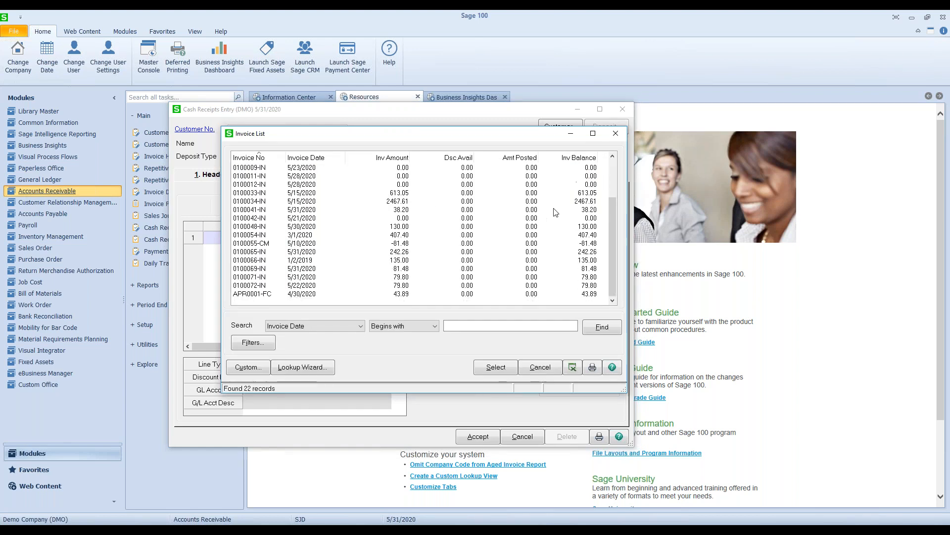
scroll(555, 212, up, 2)
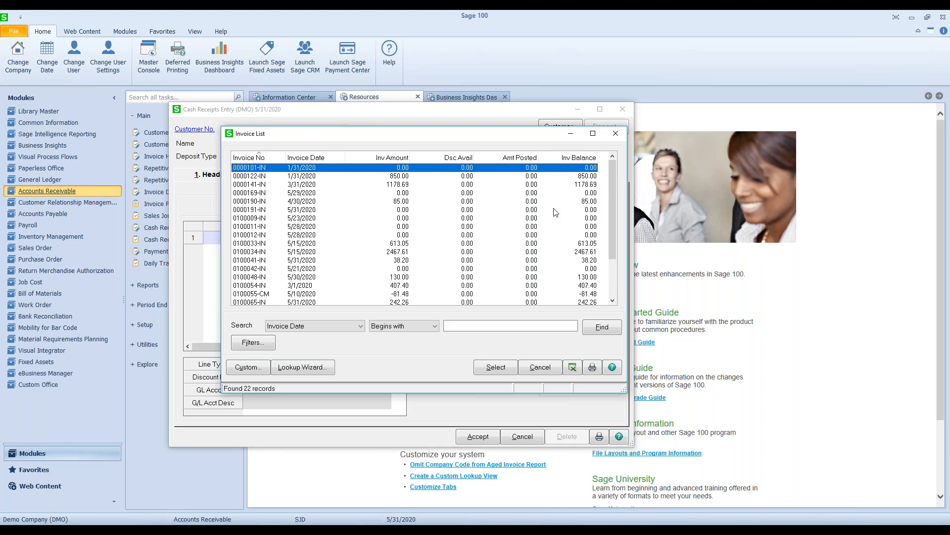
click(616, 133)
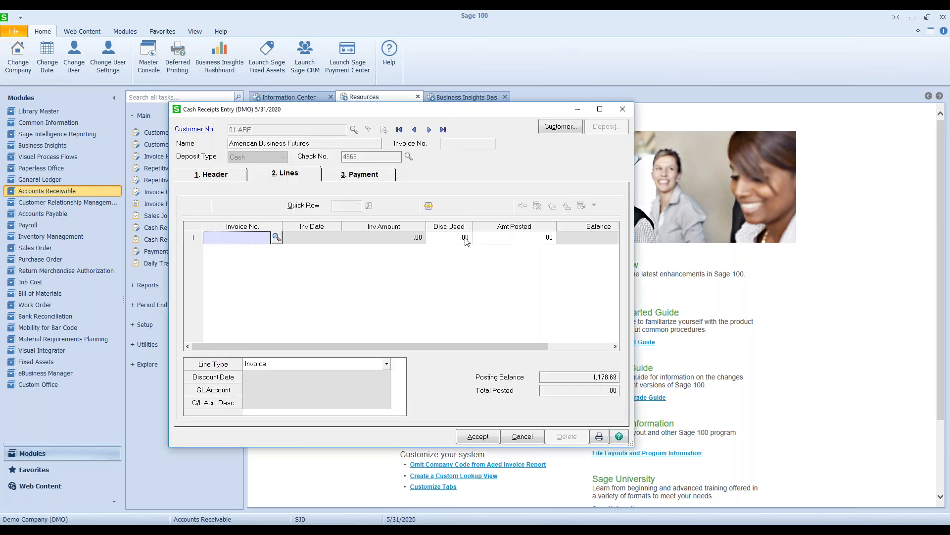
Bring up the selection of open invoices for the receipt and select the 3/31/2020 invoice of 1,178.69.
click(430, 207)
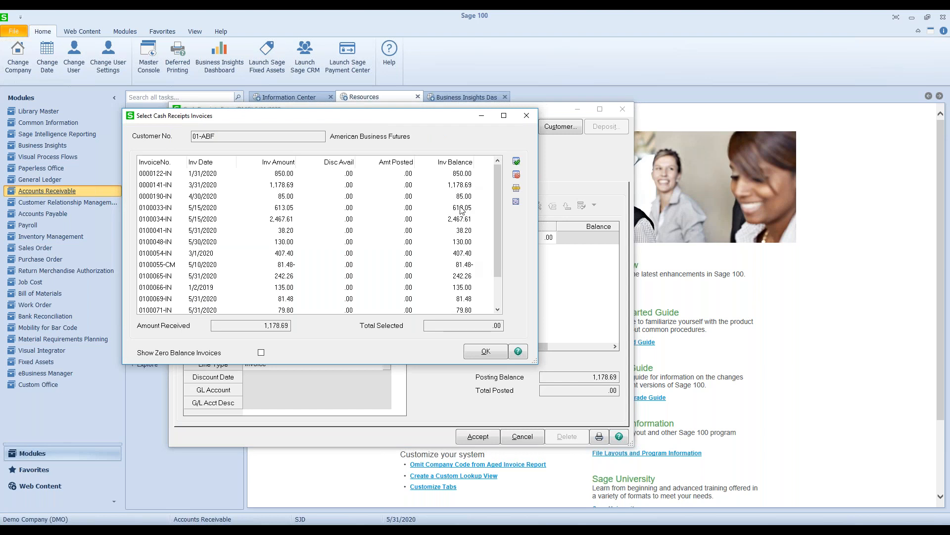
click(459, 185)
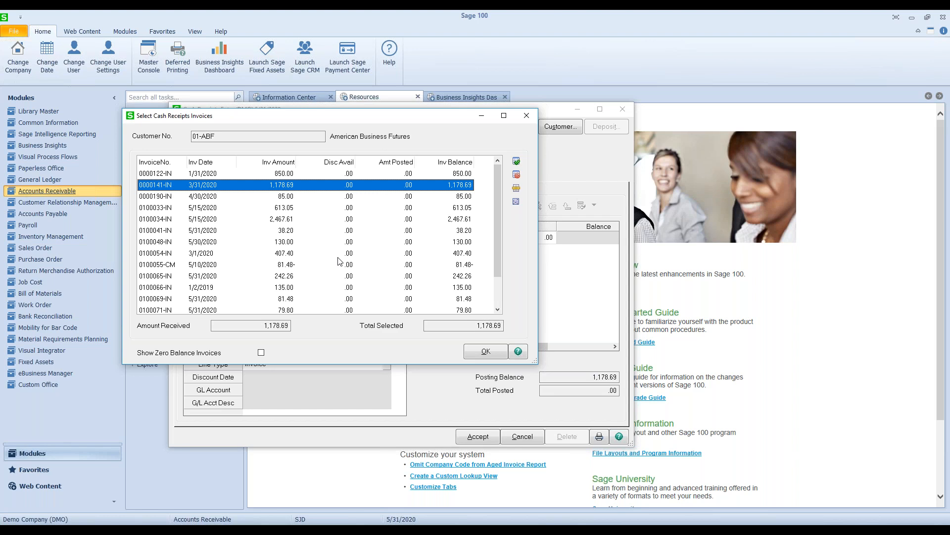
Try adding the 85.00, 613.05, 38.20 and 130.00 invoices to the selection, and deselect them so only the 1,178.69 invoice remains.
ctrl+click(291, 198)
ctrl+click(289, 210)
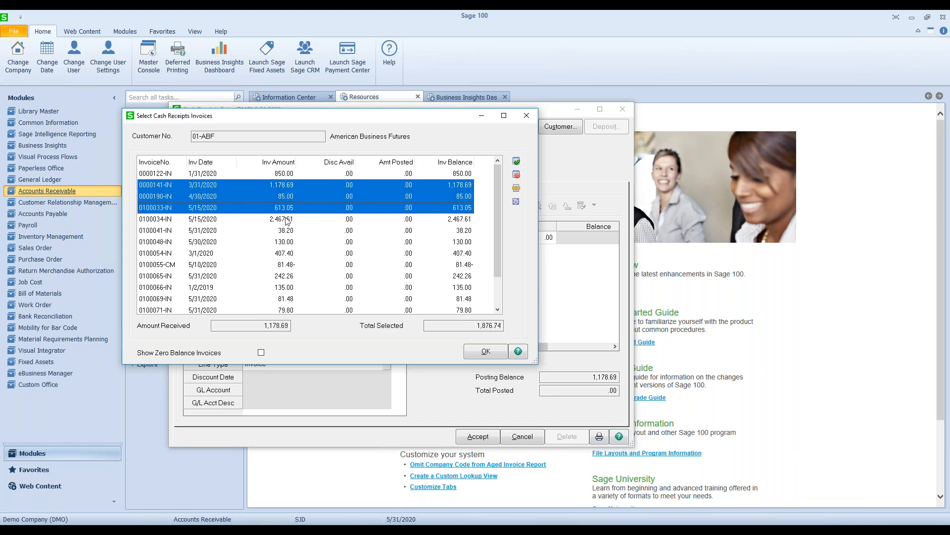
ctrl+click(285, 231)
ctrl+click(286, 244)
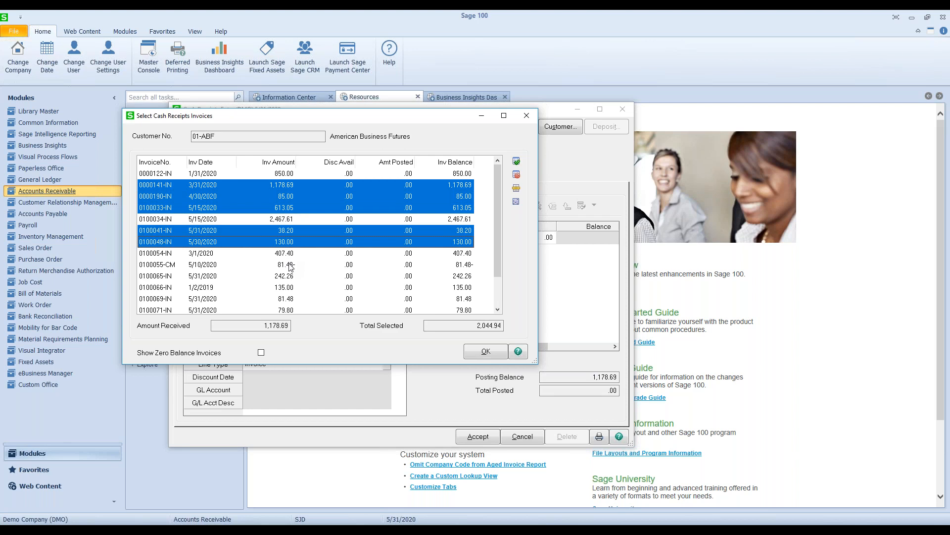
ctrl+click(276, 243)
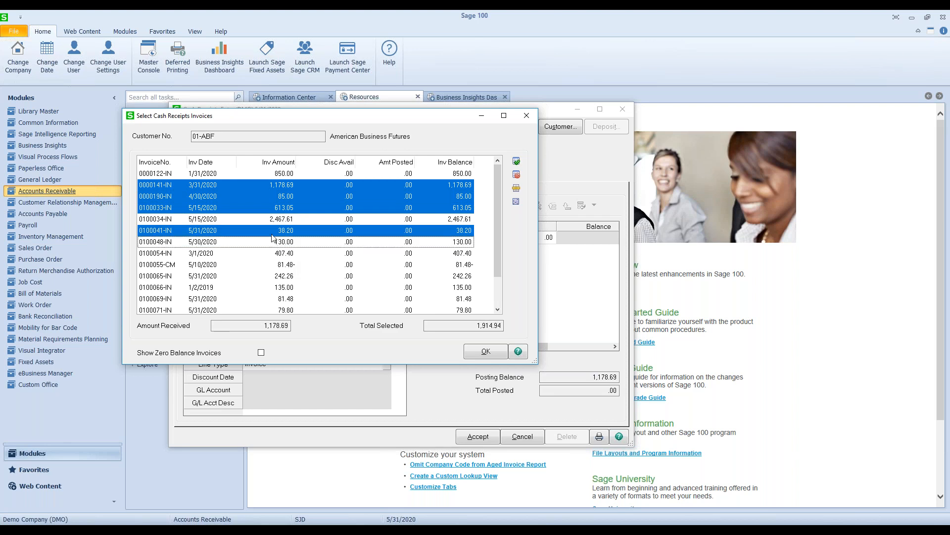
ctrl+click(273, 232)
ctrl+click(260, 207)
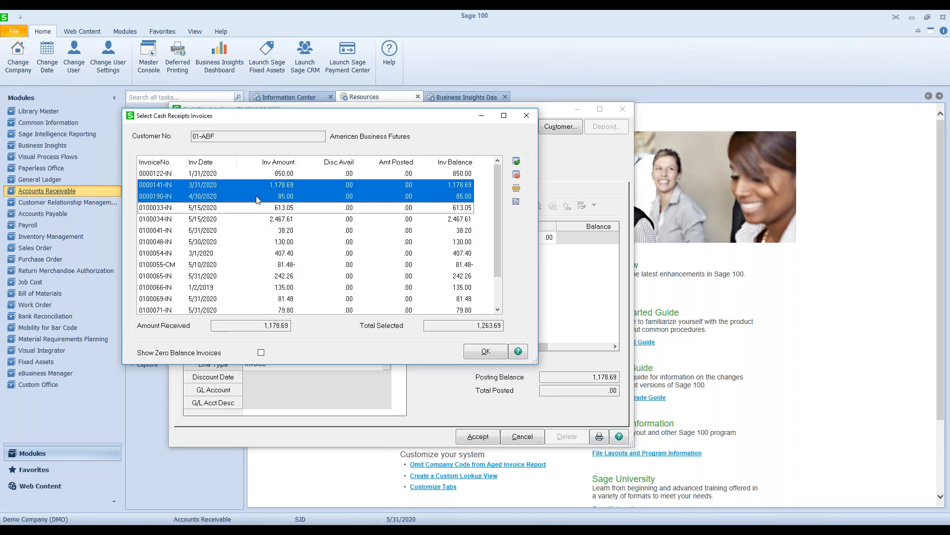
ctrl+click(259, 197)
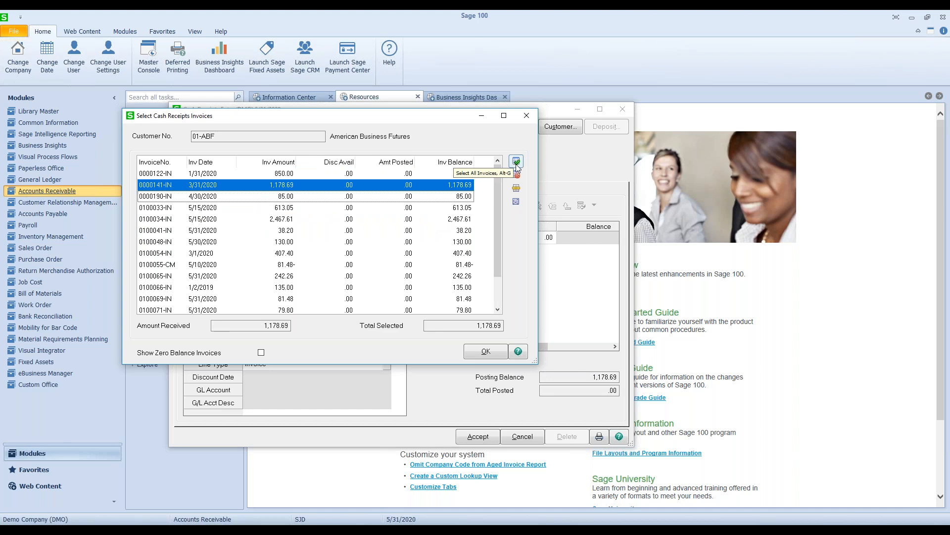
Apply the selected invoice to the receipt lines, accept the receipt, and close Cash Receipts Entry.
click(482, 352)
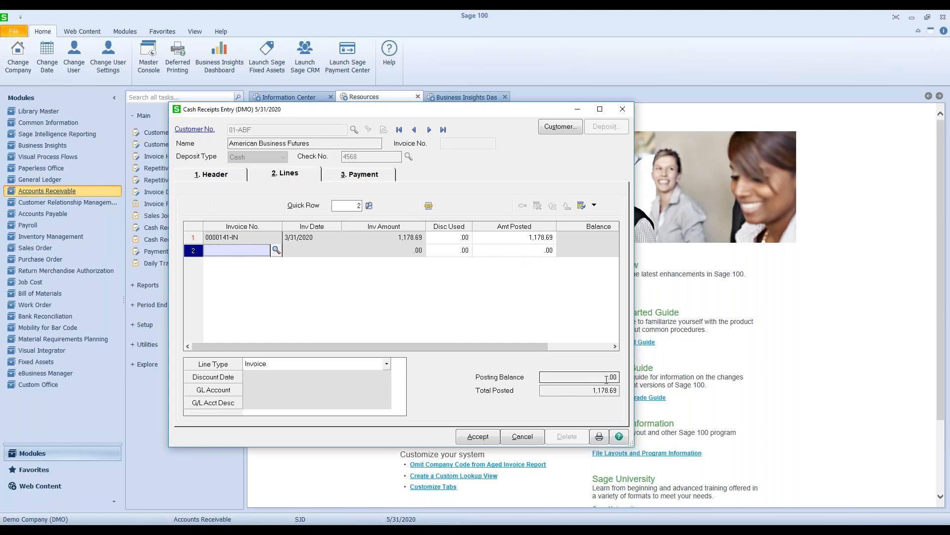
click(476, 437)
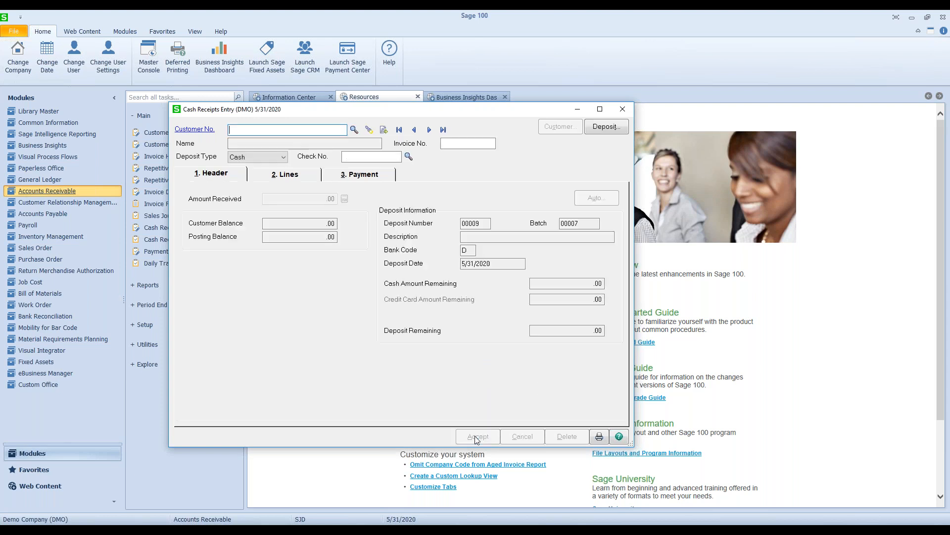
click(622, 109)
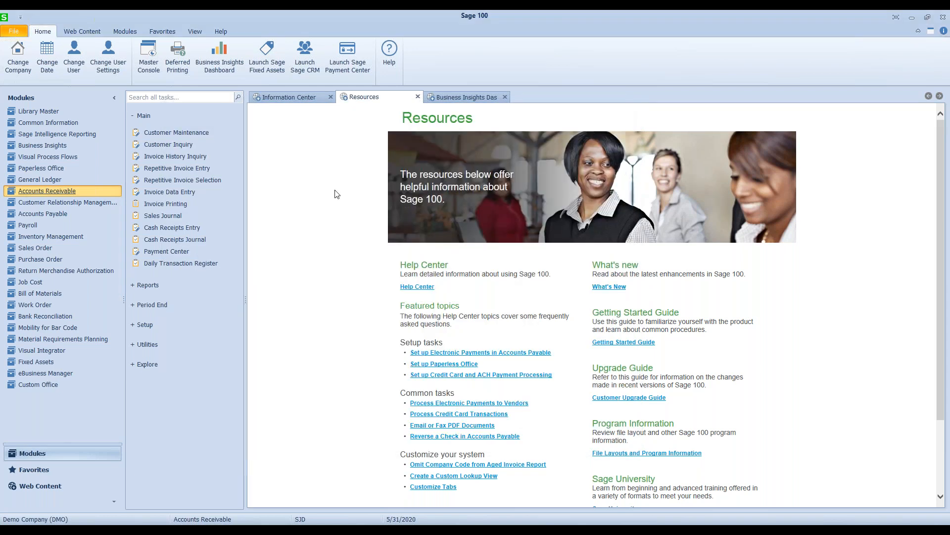
Open Cash Receipts Entry, choose the existing batch 00007 from the active batches, and accept it.
click(165, 229)
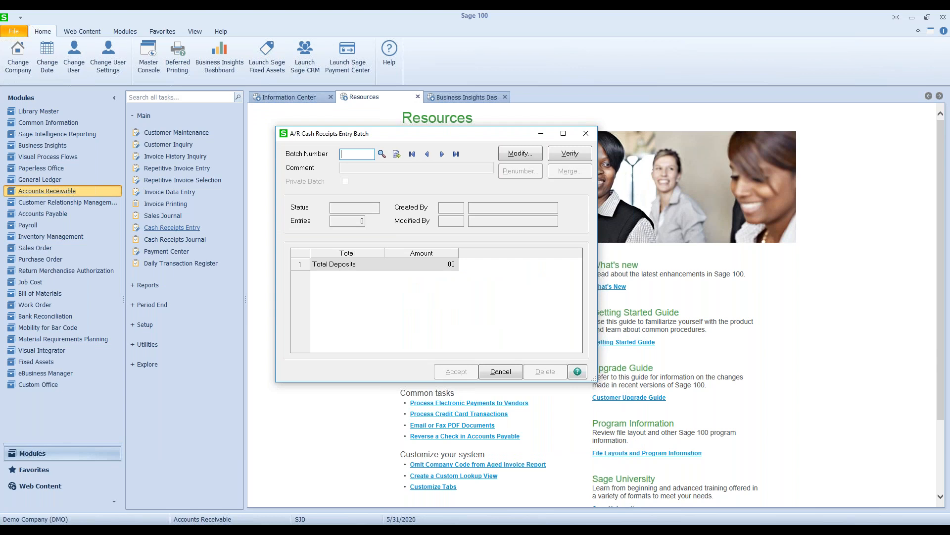
click(382, 154)
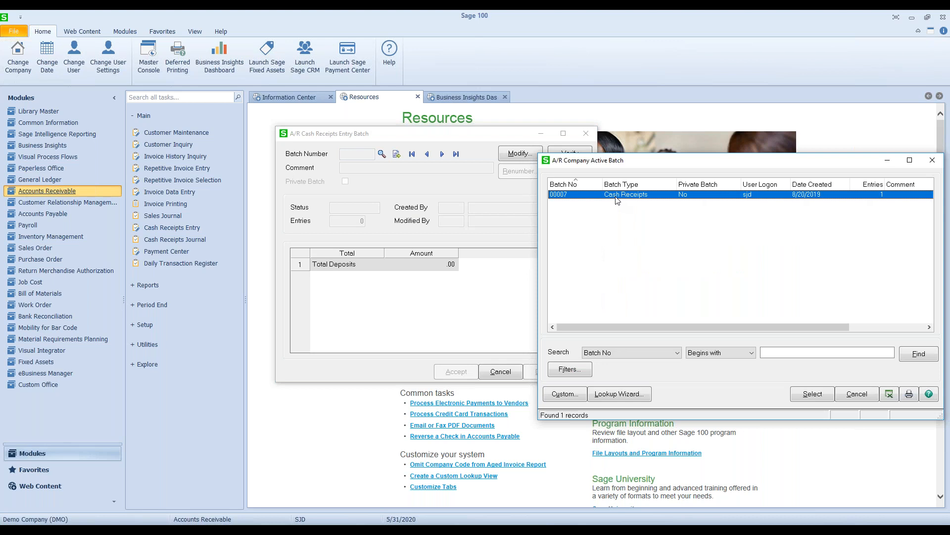
double_click(616, 194)
click(463, 371)
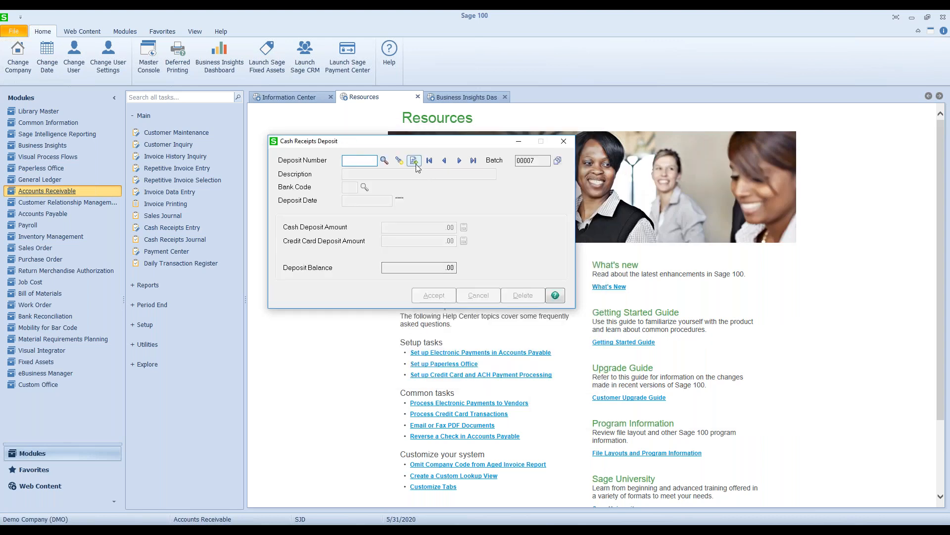
Create the next-numbered cash receipts deposit with the description Blue Cross Refund and a cash deposit amount of 750.00.
click(414, 161)
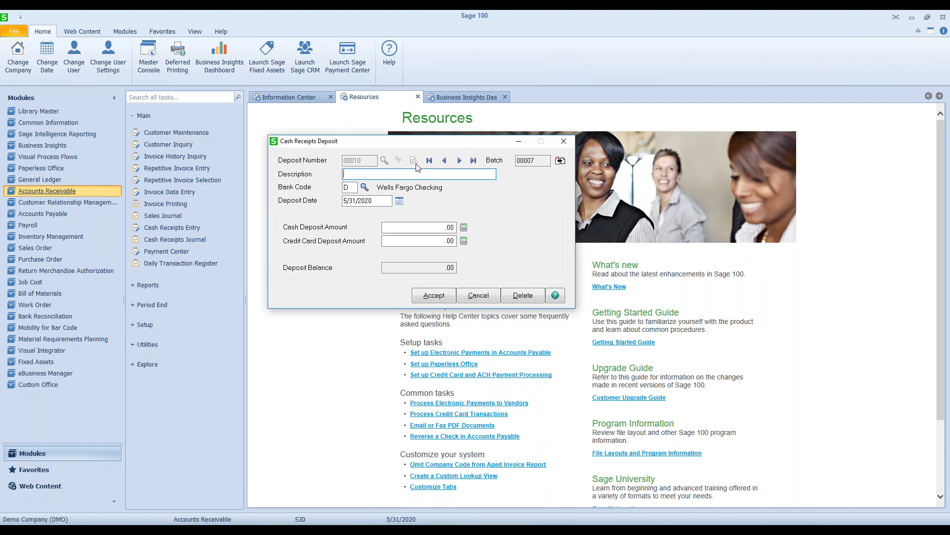
text(Blue Cross Refund)
key(Tab)
key(Tab)
key(Tab)
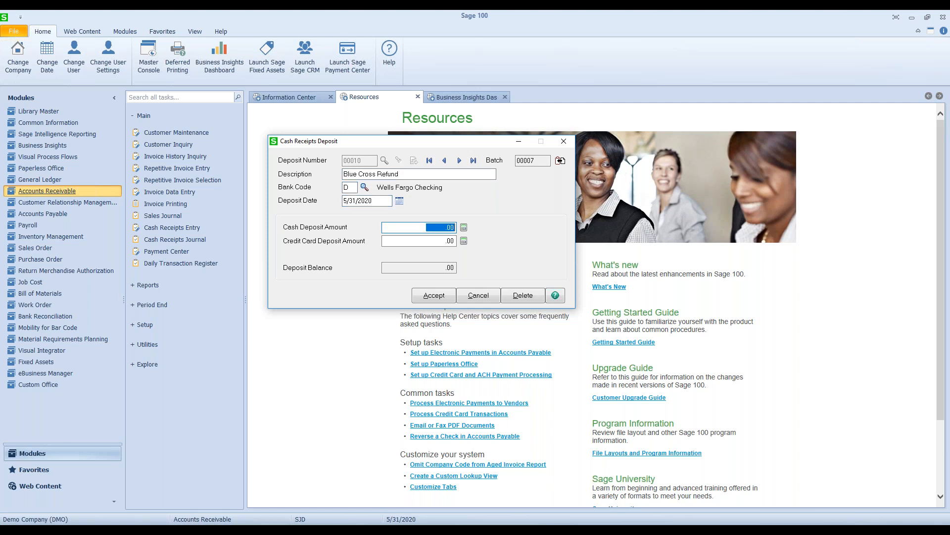
text(750)
key(Tab)
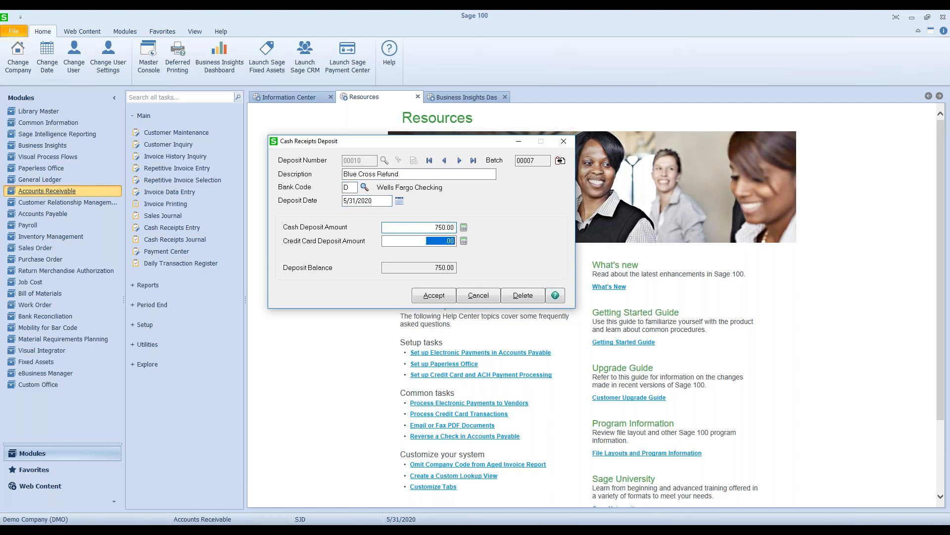
click(428, 299)
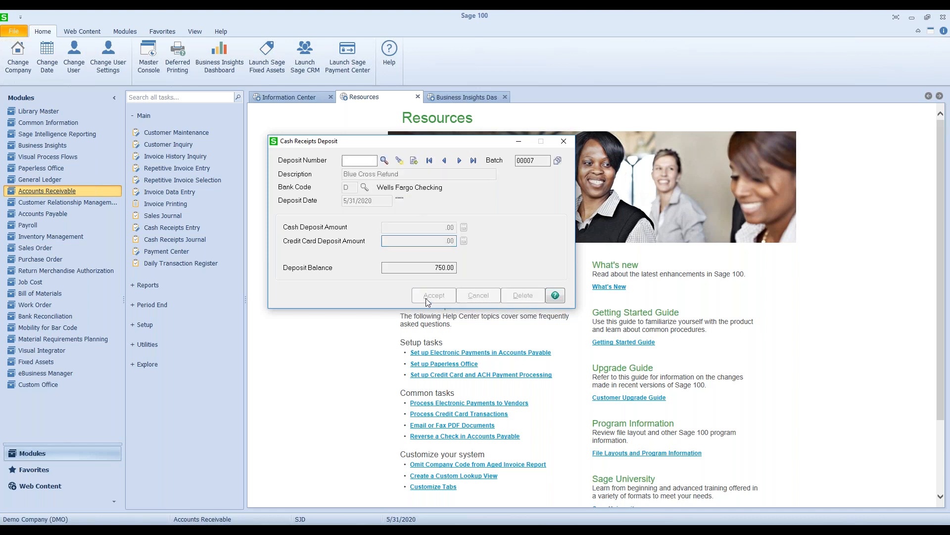
Enter a cash receipt for the CASH customer named Blue Cross Refund Check, with check number 548215 and 750.00 received.
text(01CASH)
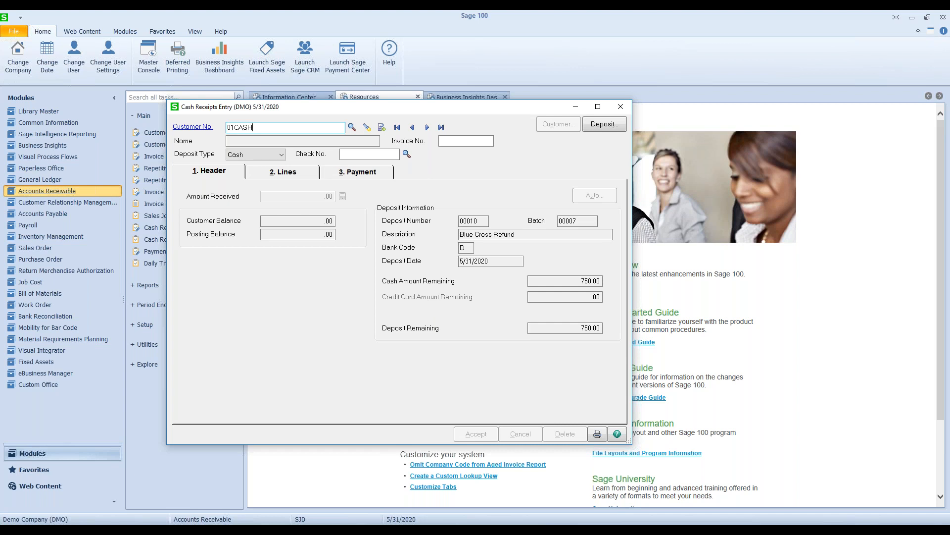
key(Tab)
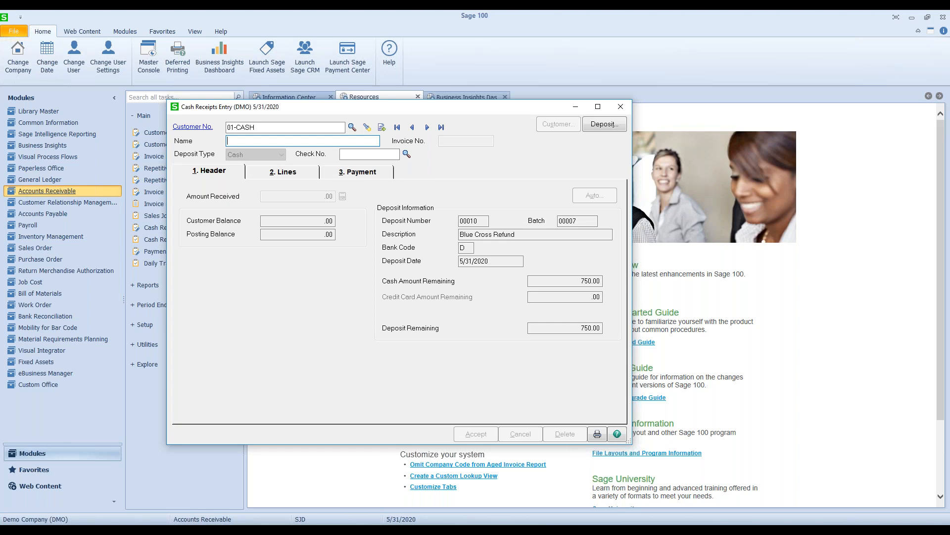
text(Blue Cross Refund Check)
key(Tab)
text(548215)
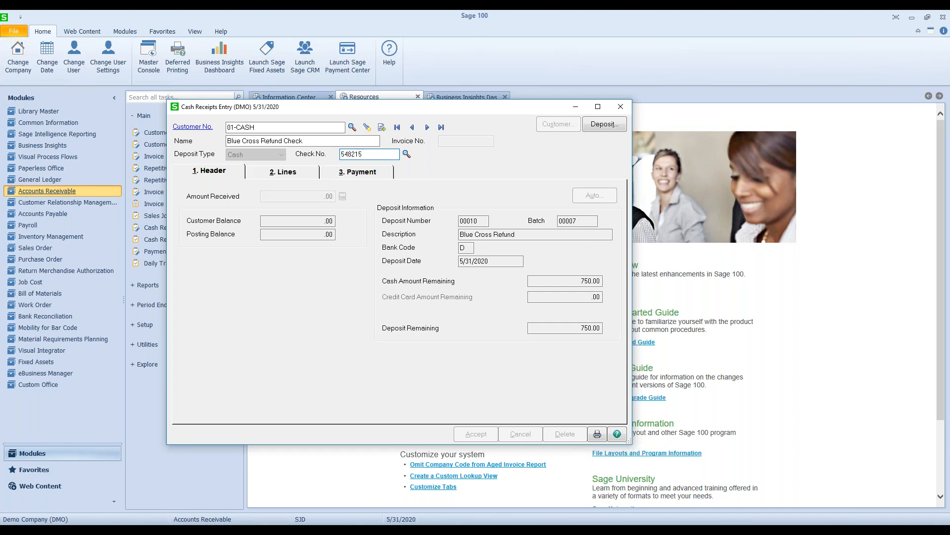
key(Tab)
key(Tab)
text(750.)
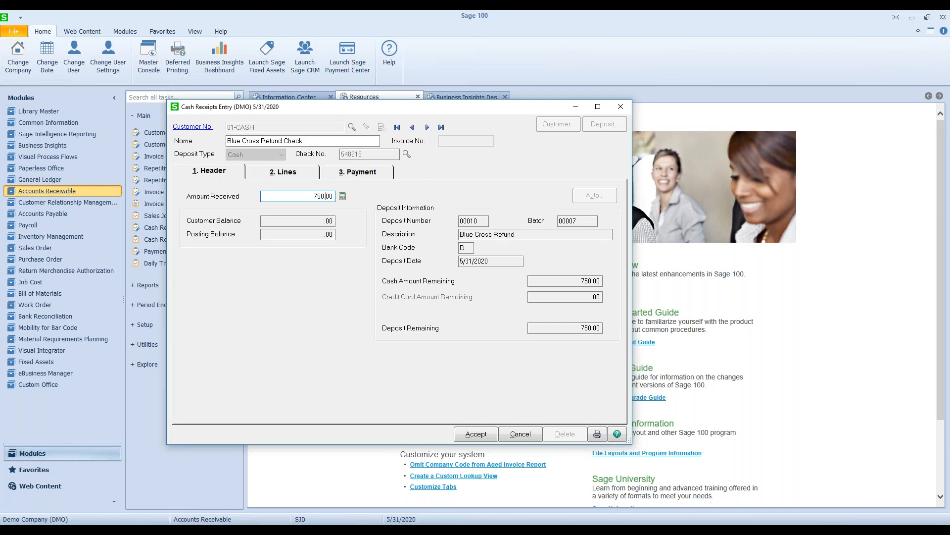
key(Tab)
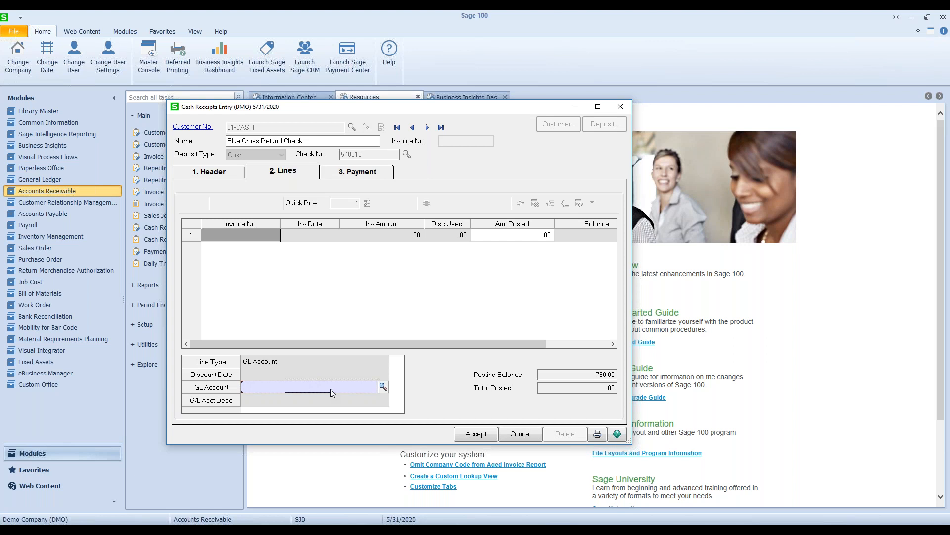
Post the 750.00 to G/L account 630-01-00, accept the receipt, and close Cash Receipts Entry.
text(630-)
text(01-00)
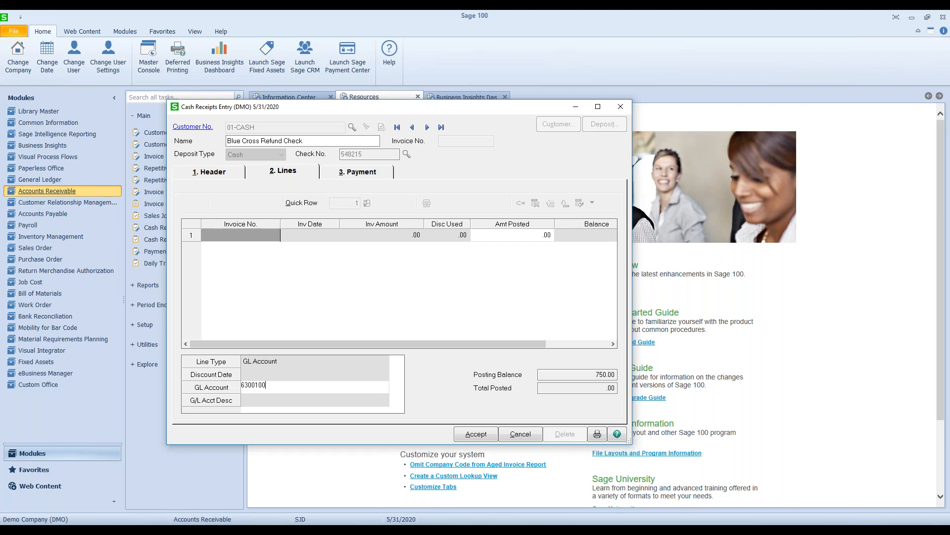
key(Return)
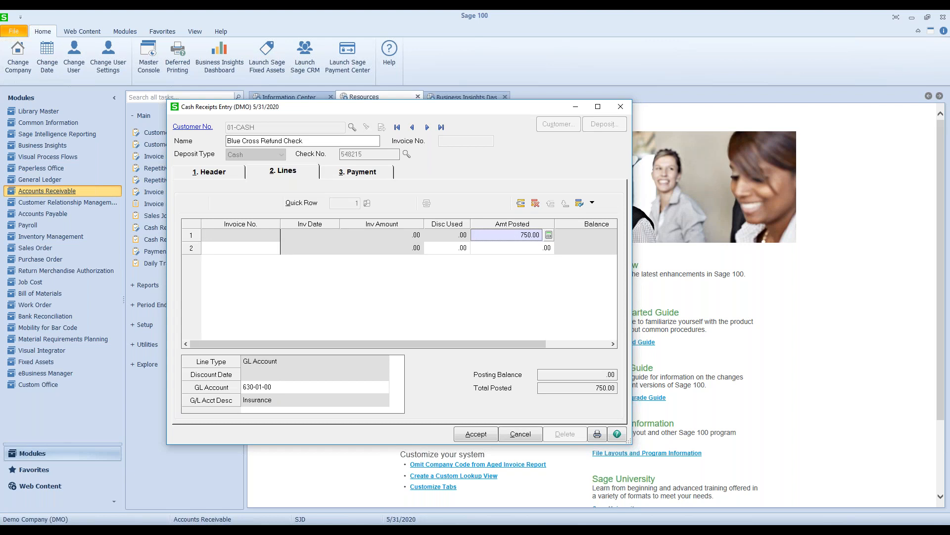
key(Tab)
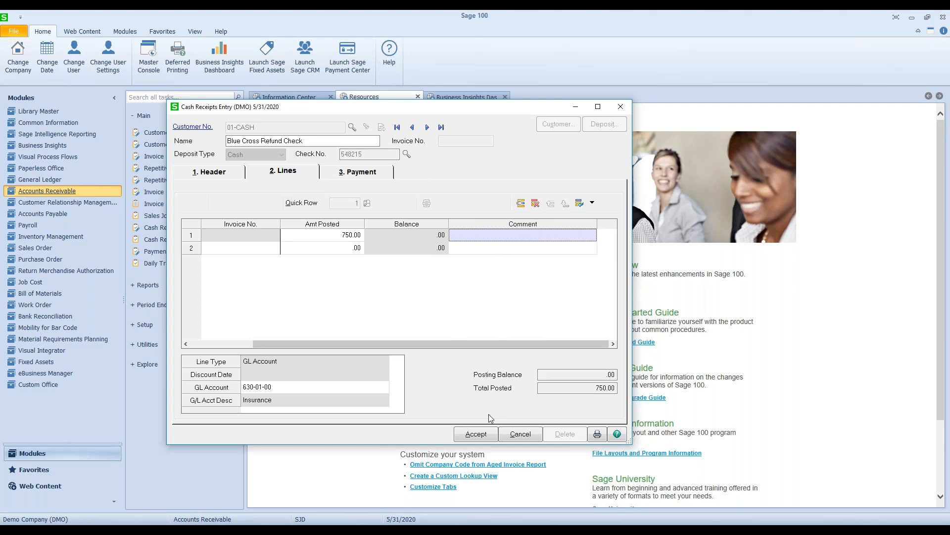
click(476, 434)
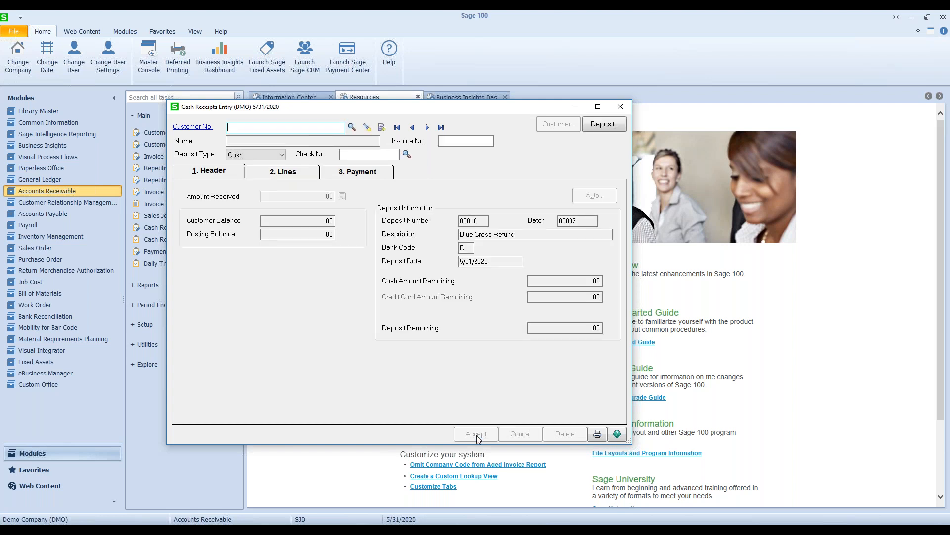
click(619, 108)
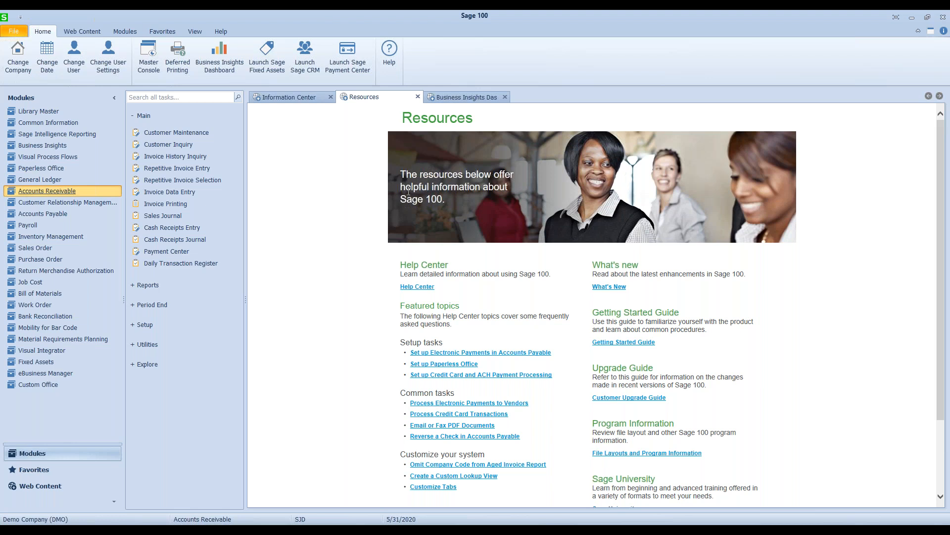
Reopen Cash Receipts Entry and return to the deposit entry of batch 00007.
click(185, 228)
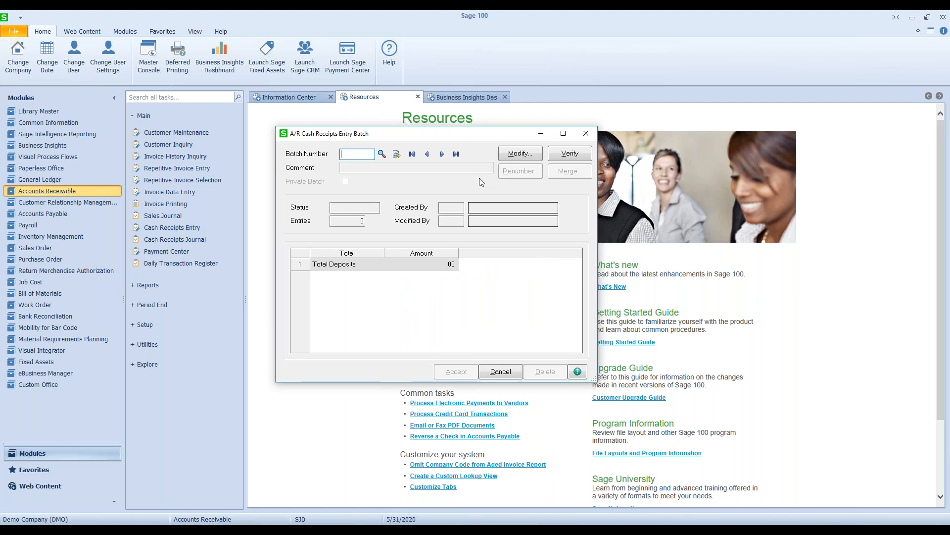
click(441, 154)
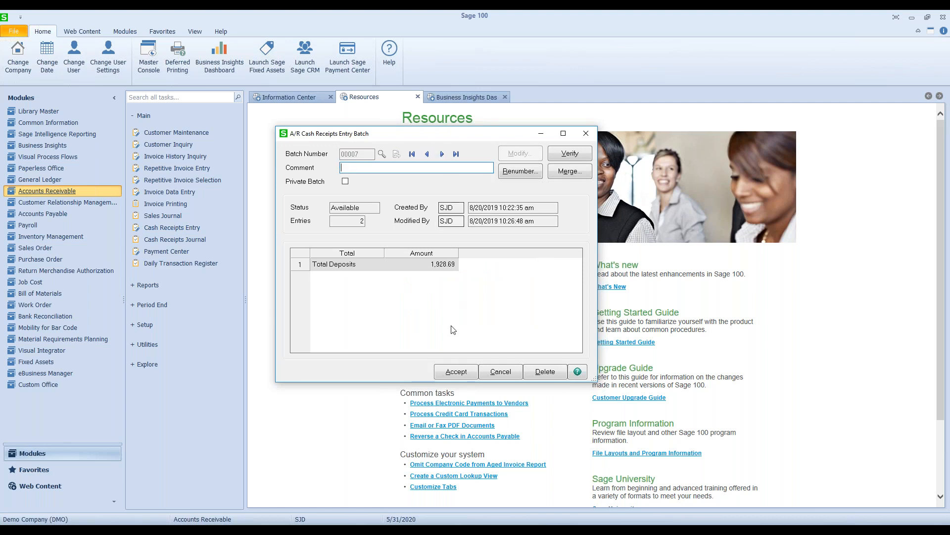
click(452, 372)
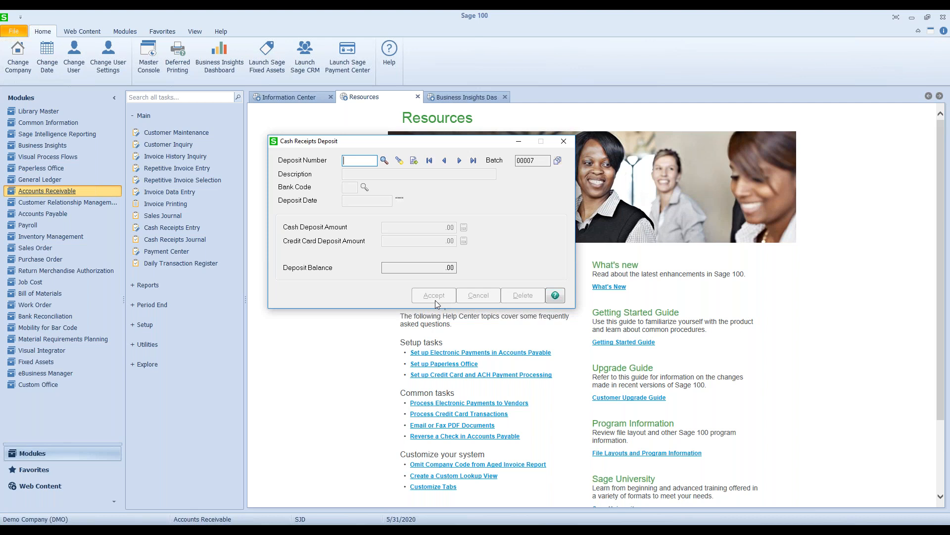
Create the next-numbered deposit with the description Bad Debt Write-Off, leave its deposit amounts at zero, and accept it.
click(414, 161)
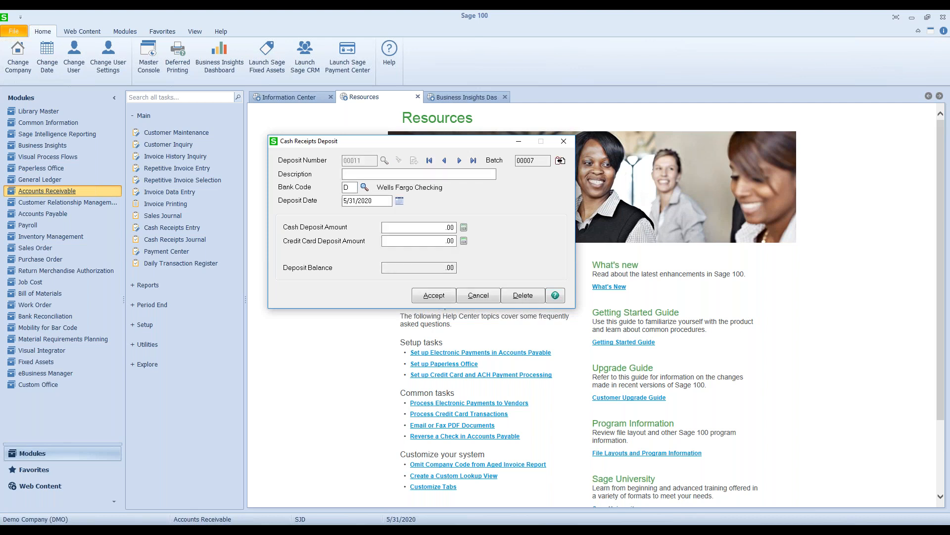
text(Baed)
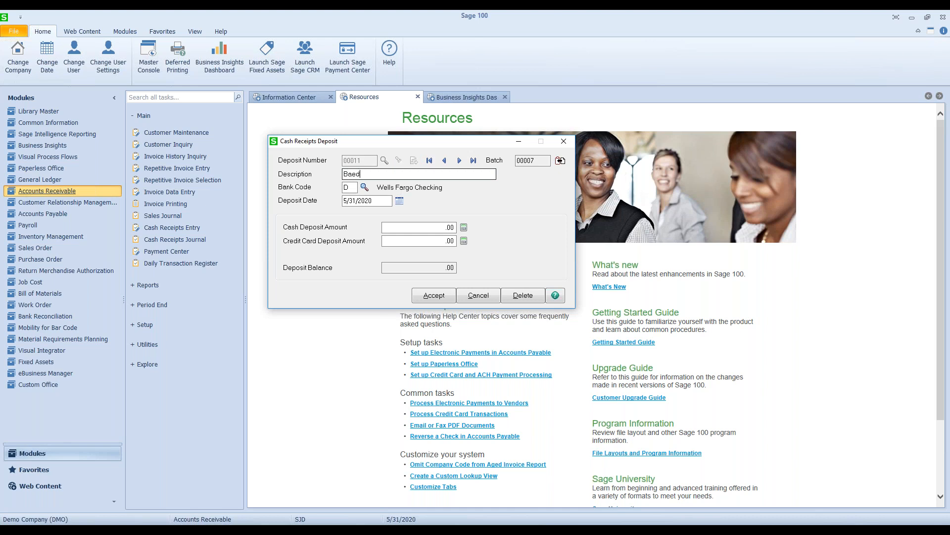
key(BackSpace)
key(BackSpace)
text(d Debt)
text(e-Off)
key(Tab)
key(Tab)
key(Tab)
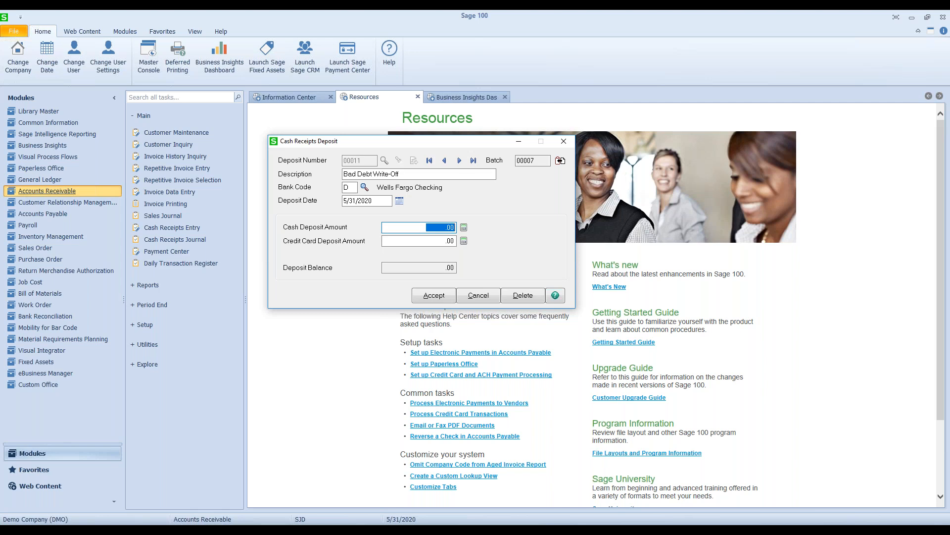
click(434, 296)
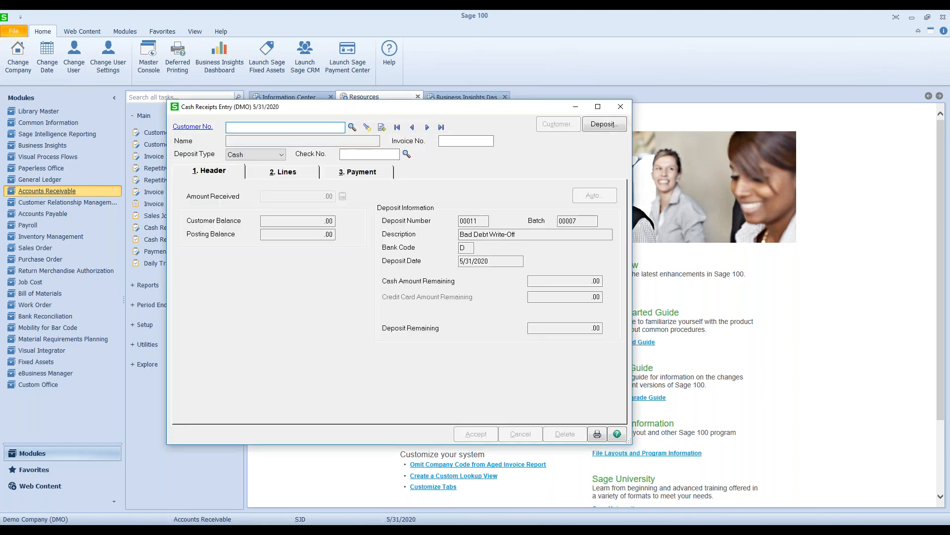
Start a cash receipt for customer Maverick Papers with BAD DEBT as the check number.
text(01-MAVRK)
key(Tab)
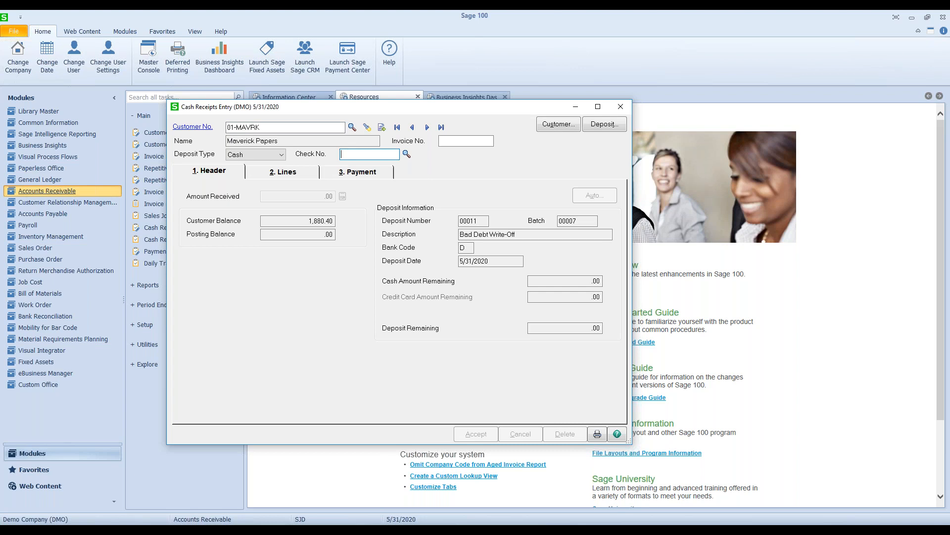
text(BAD DEBT)
key(Tab)
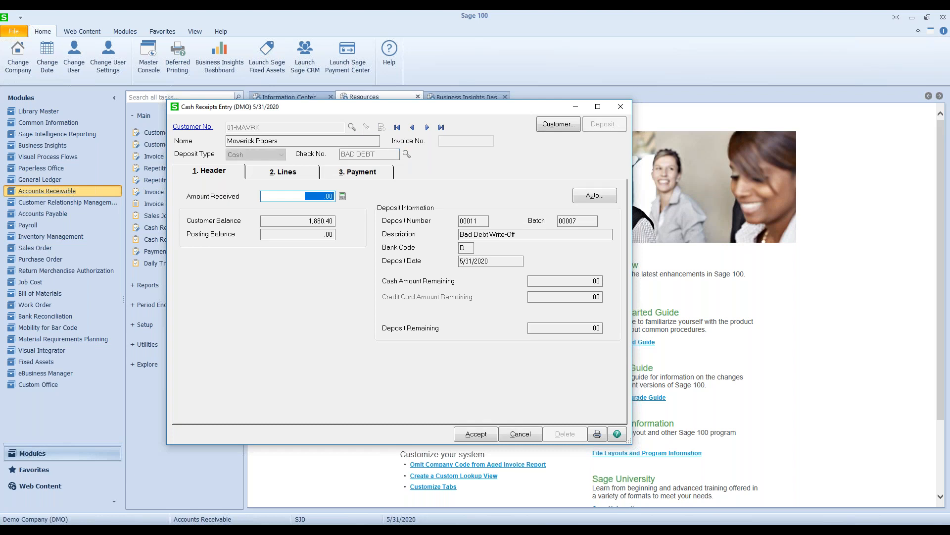
Add invoice 0100068-IN to the receipt lines from the customer's open invoices.
click(305, 172)
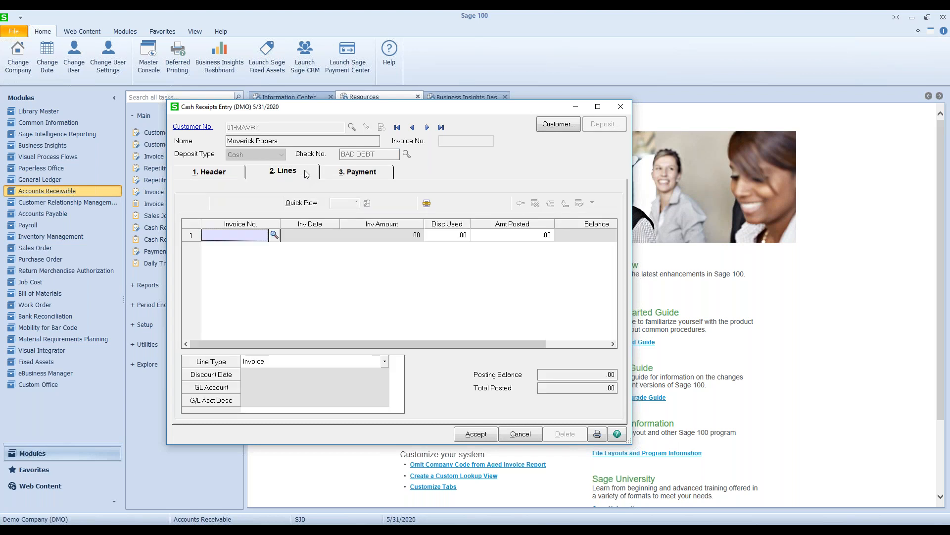
click(429, 208)
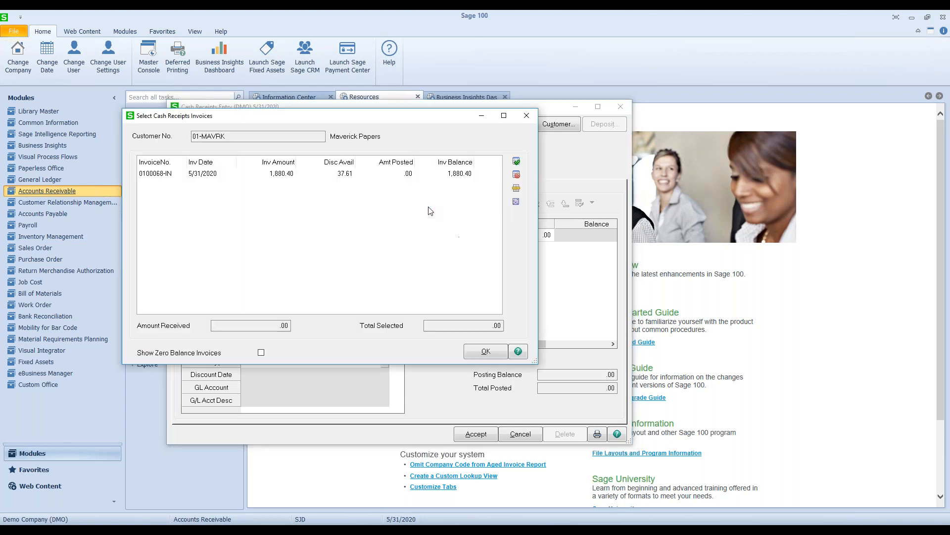
click(201, 175)
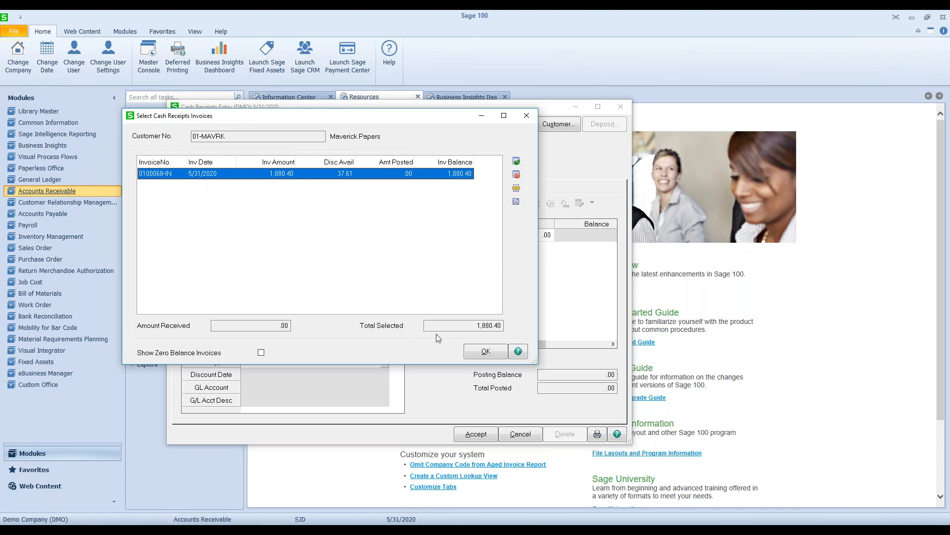
click(484, 353)
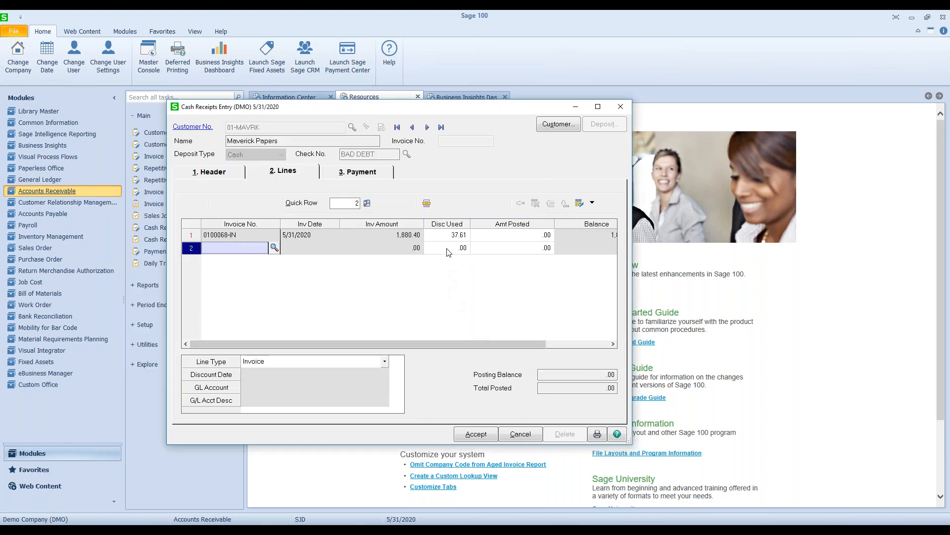
Set the invoice line's discount used to .00 and its amount posted to 1,880.40.
click(444, 239)
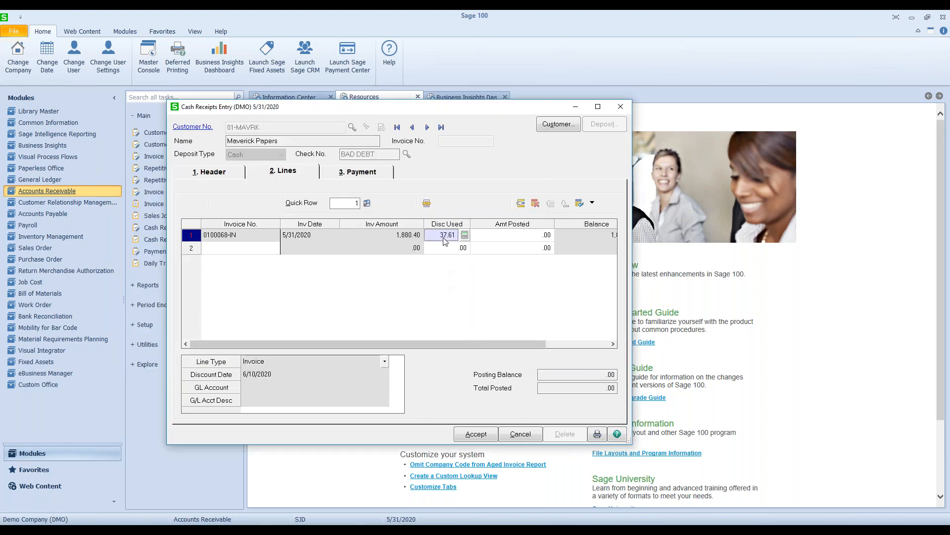
text(.00)
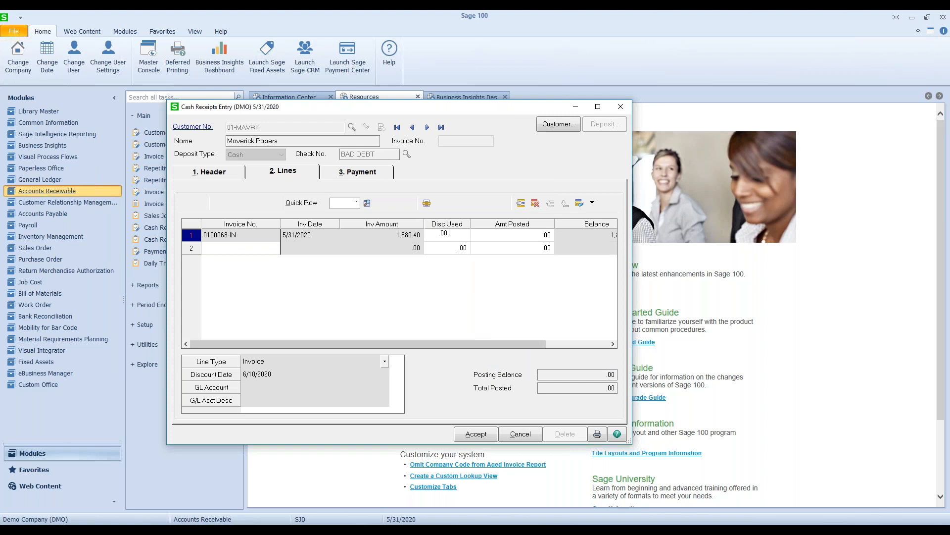
key(Tab)
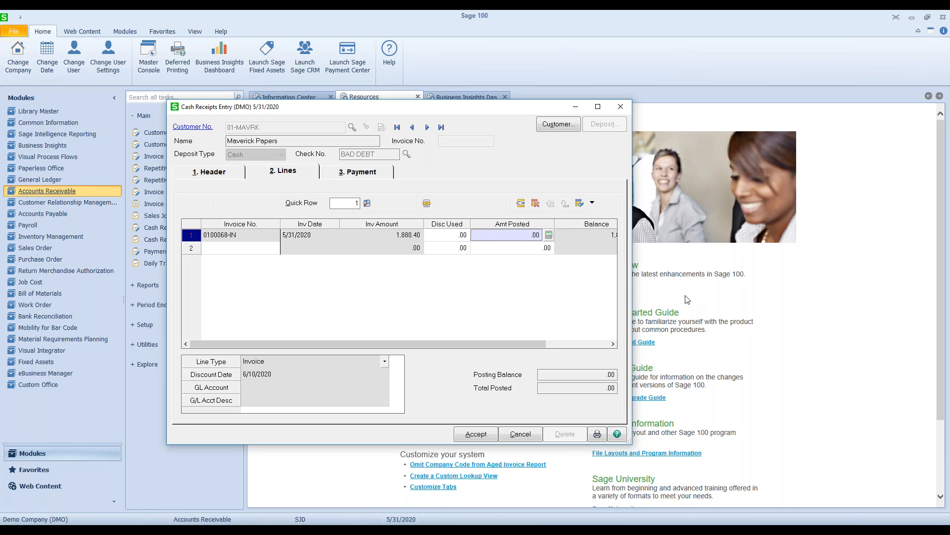
key(Tab)
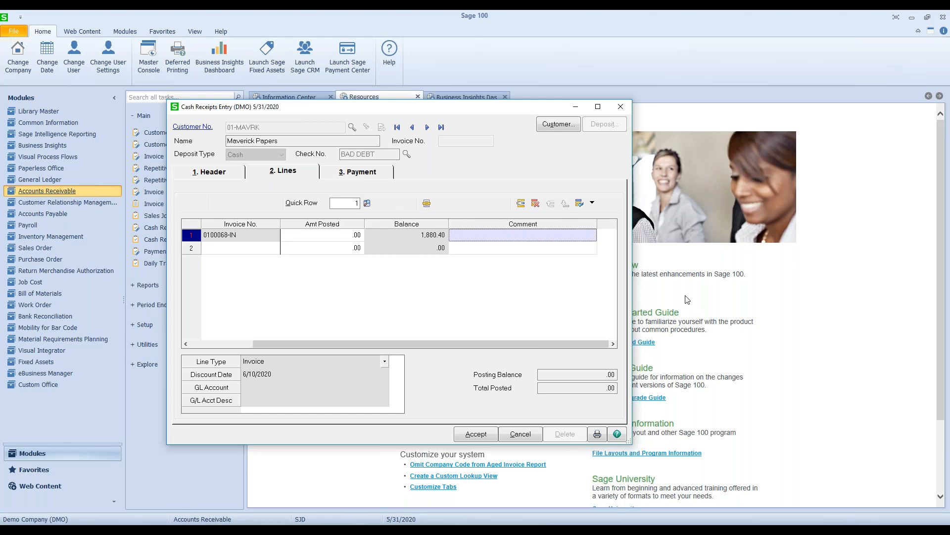
click(308, 237)
text(1,880)
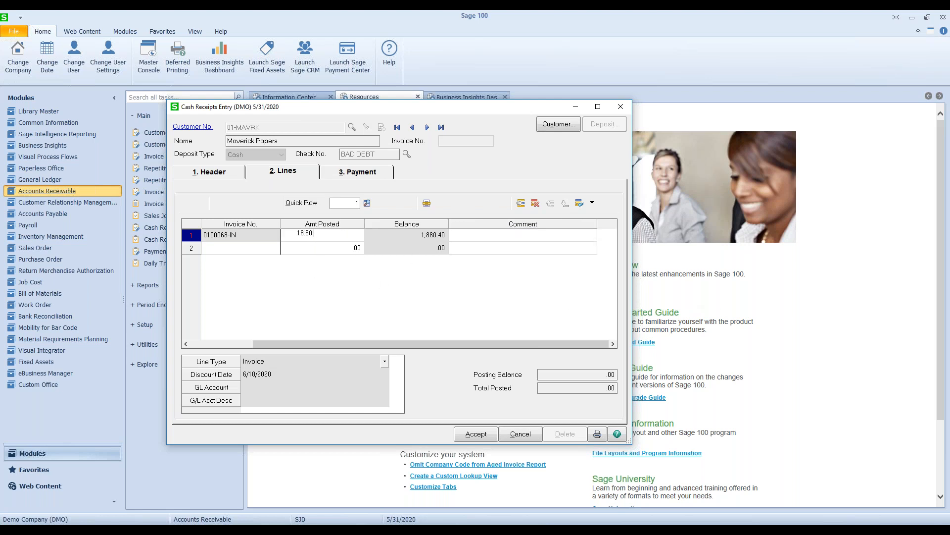
text(.40)
key(Tab)
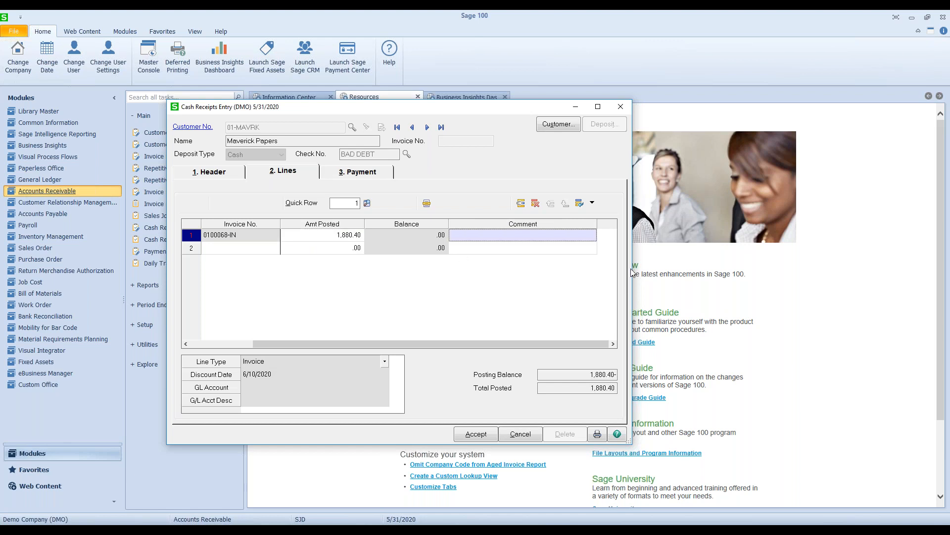
drag(634, 271, 682, 272)
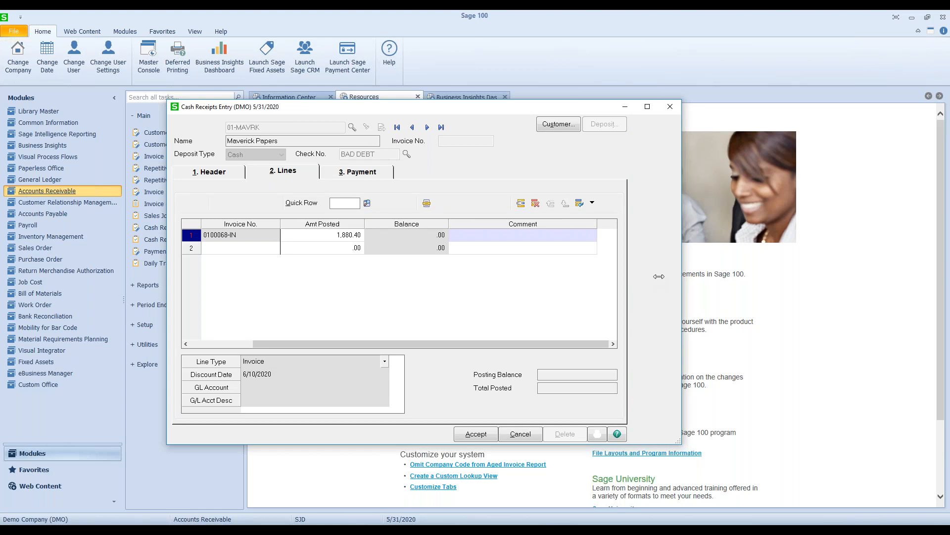
key(Tab)
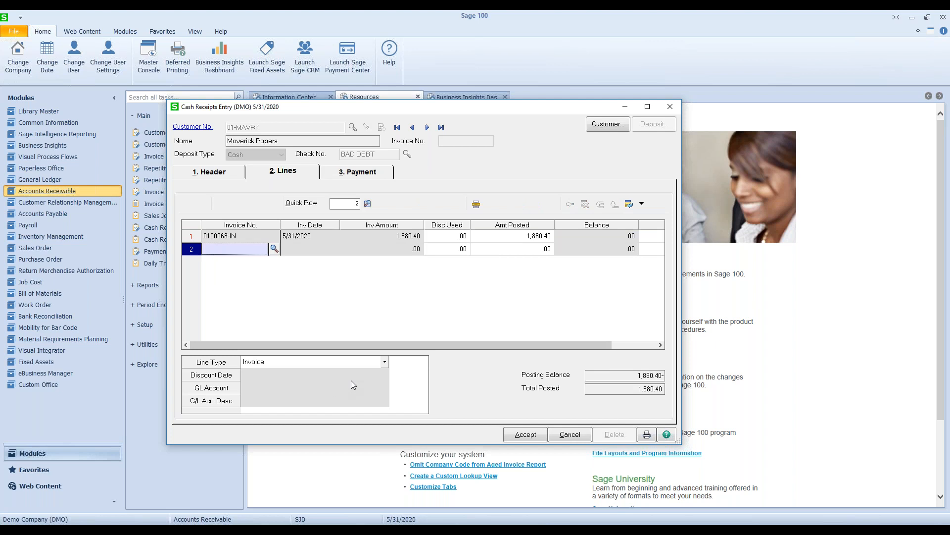
Add a GL Account line posting -1,880.40 to the Bad Debt Write-off account 960-00-04, and accept the receipt.
click(385, 363)
click(310, 381)
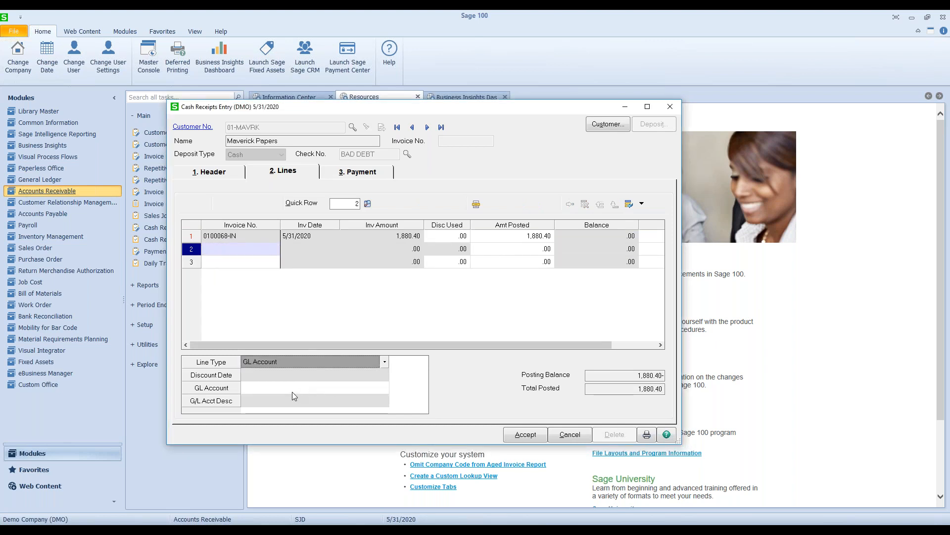
click(292, 391)
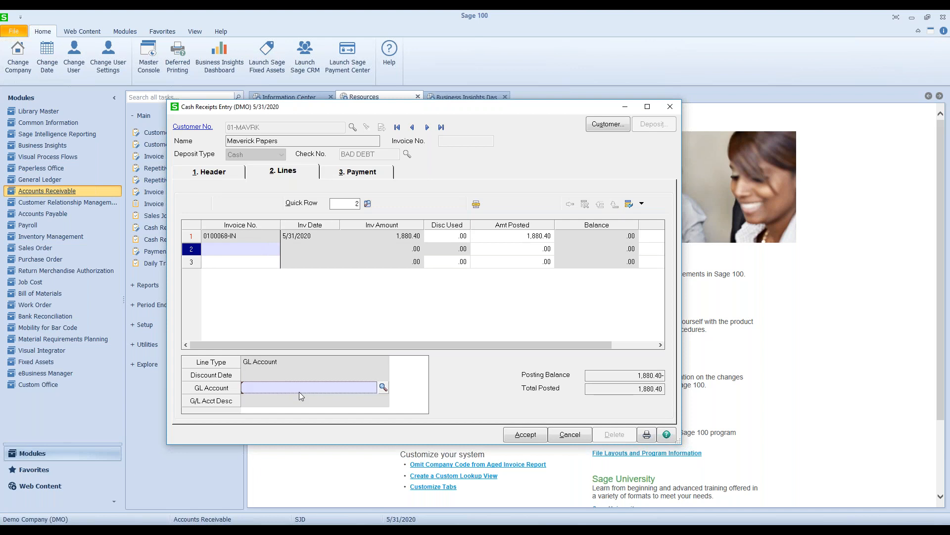
text(960000)
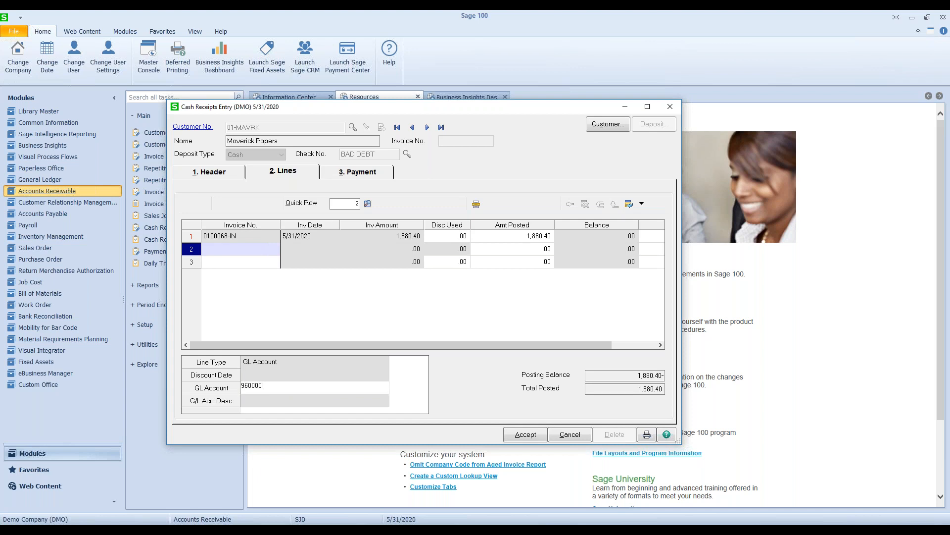
key(Tab)
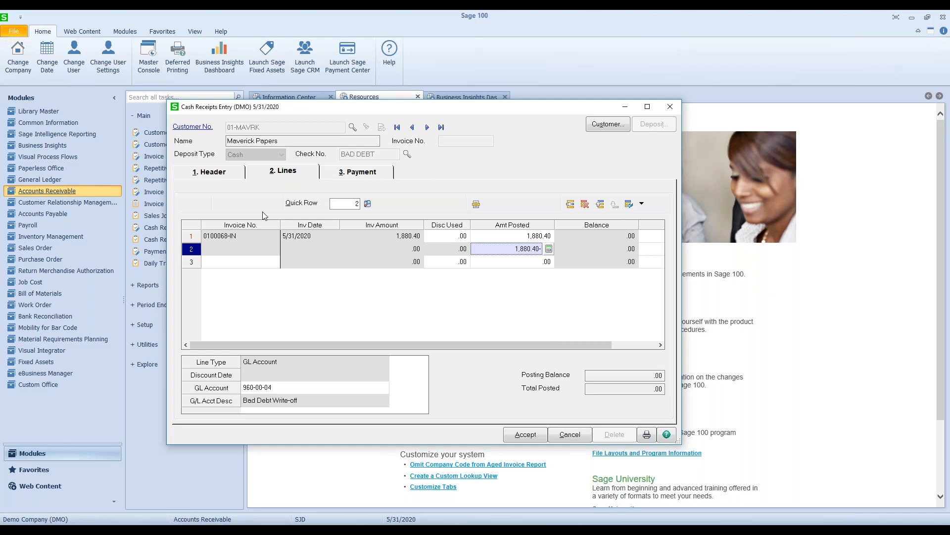
click(526, 434)
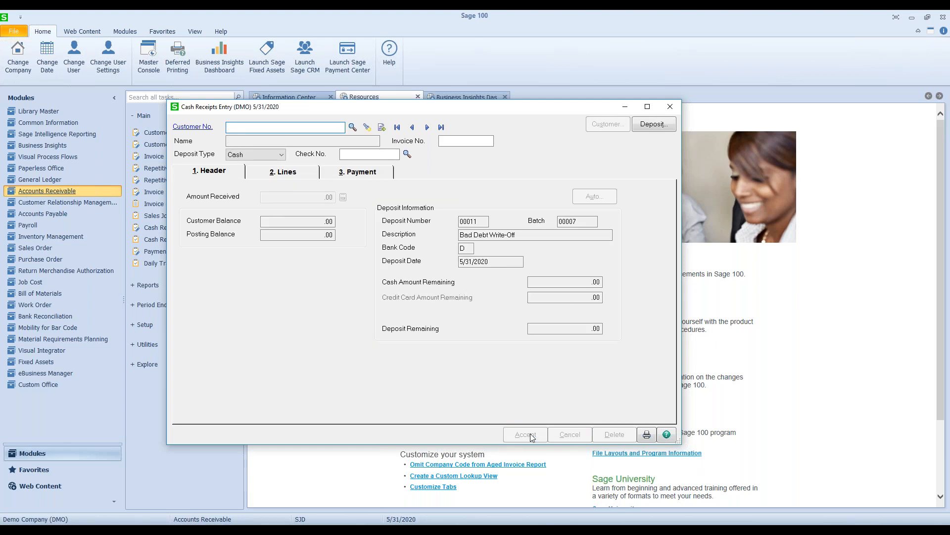
Close and reopen Cash Receipts Entry, returning to the deposit entry of batch 00007.
click(669, 107)
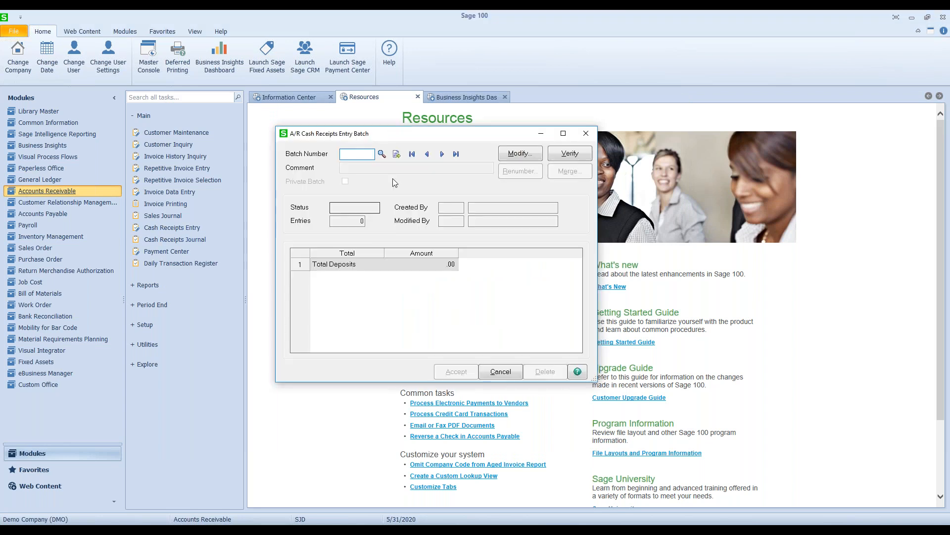
click(442, 154)
click(461, 370)
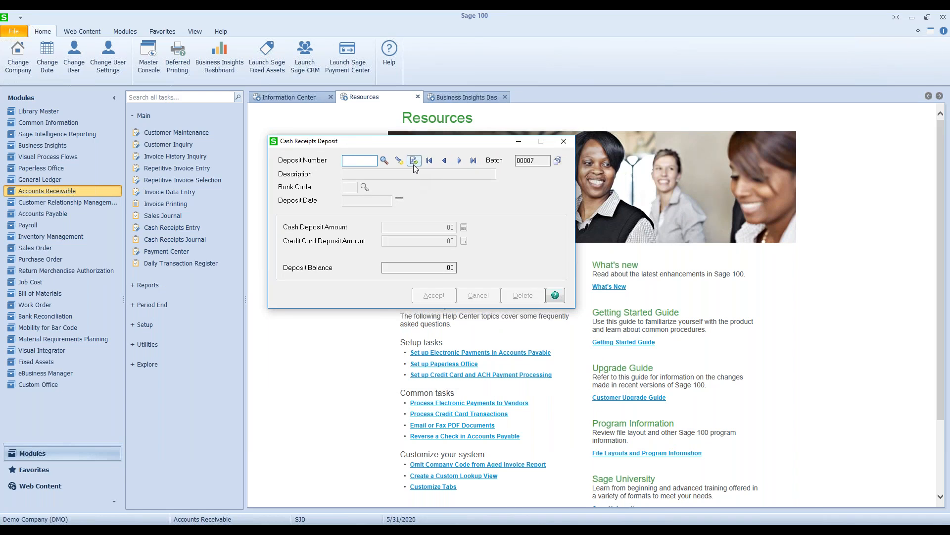
Create the next-numbered deposit with the description NSF Check and a cash deposit amount of -1,045.89, and accept it.
click(414, 164)
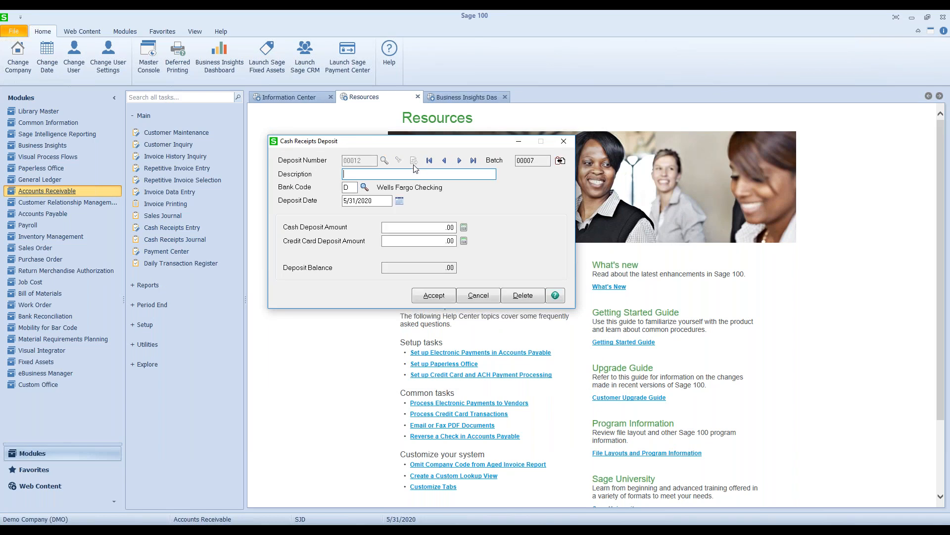
text(NSF Check)
key(Tab)
key(Tab)
key(Tab)
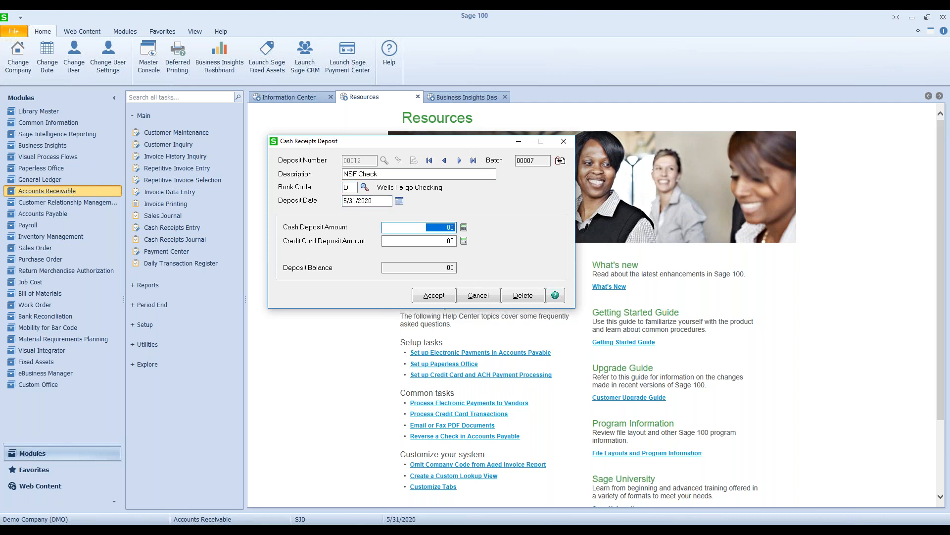
text(10.45-)
text(89)
key(Tab)
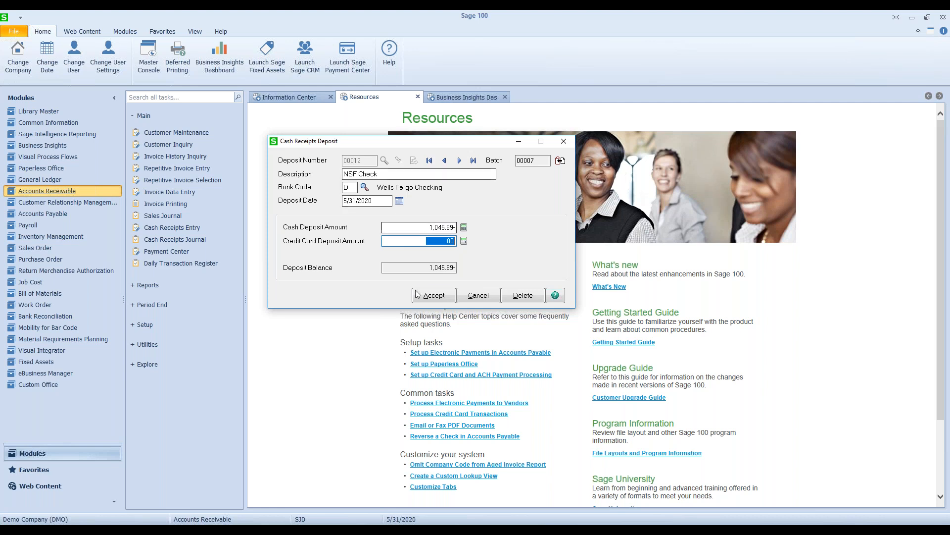
click(429, 296)
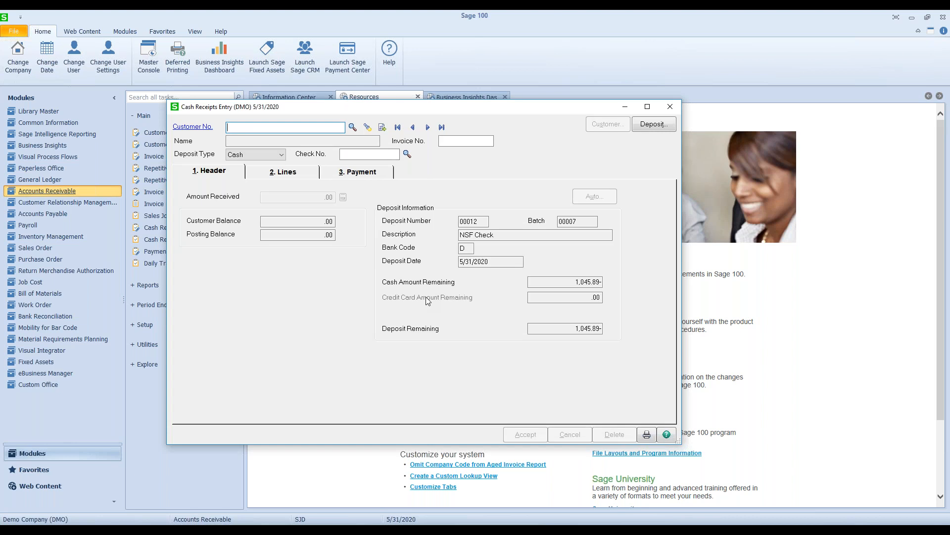
Enter a cash receipt for American Concrete Service with check number 1096NSF and an amount received of -1,045.89.
text(02-)
text(AMER)
text(CON)
key(Tab)
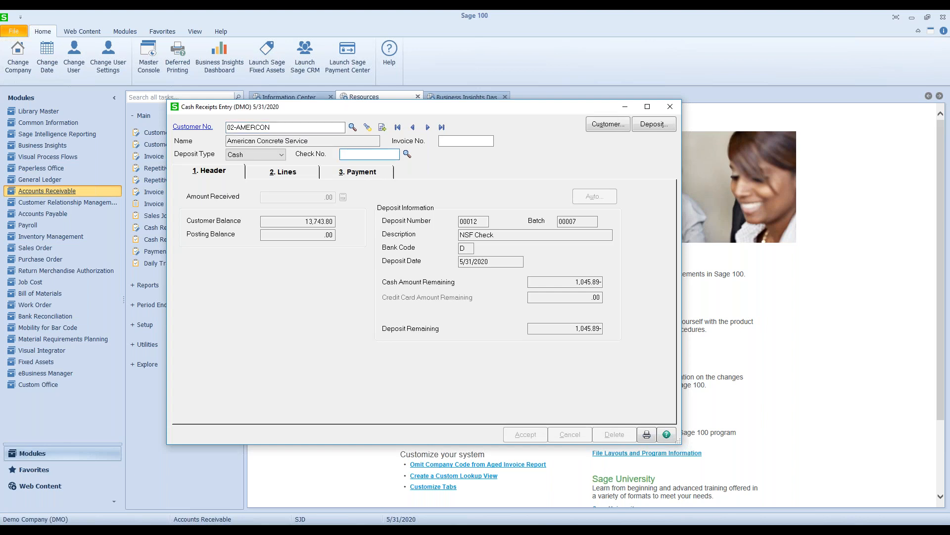
text(1096)
text(NSF)
key(Tab)
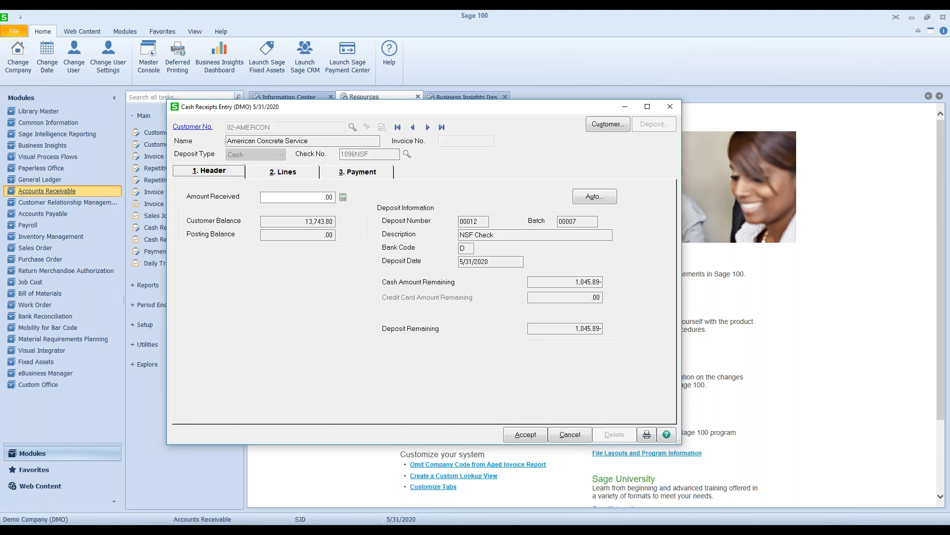
key(Tab)
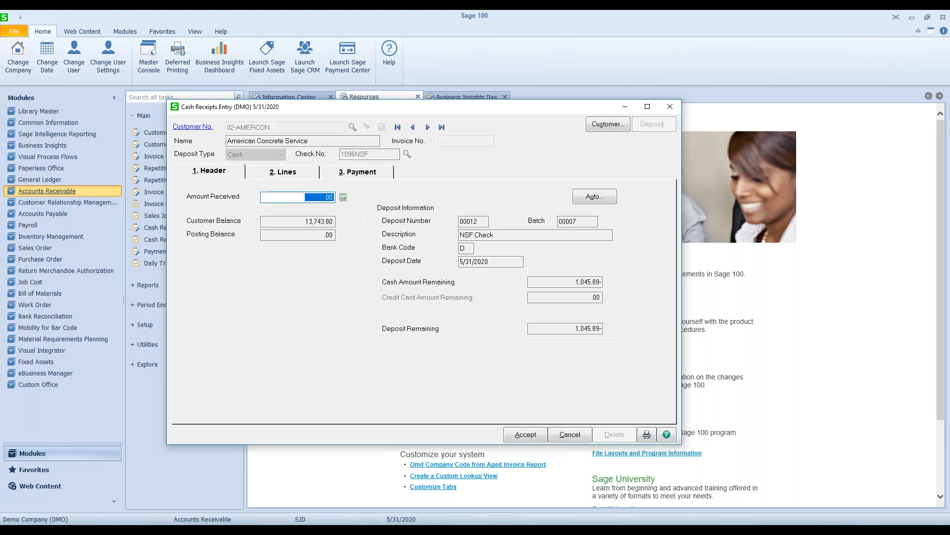
text(-1045.9)
key(BackSpace)
text(89)
key(Tab)
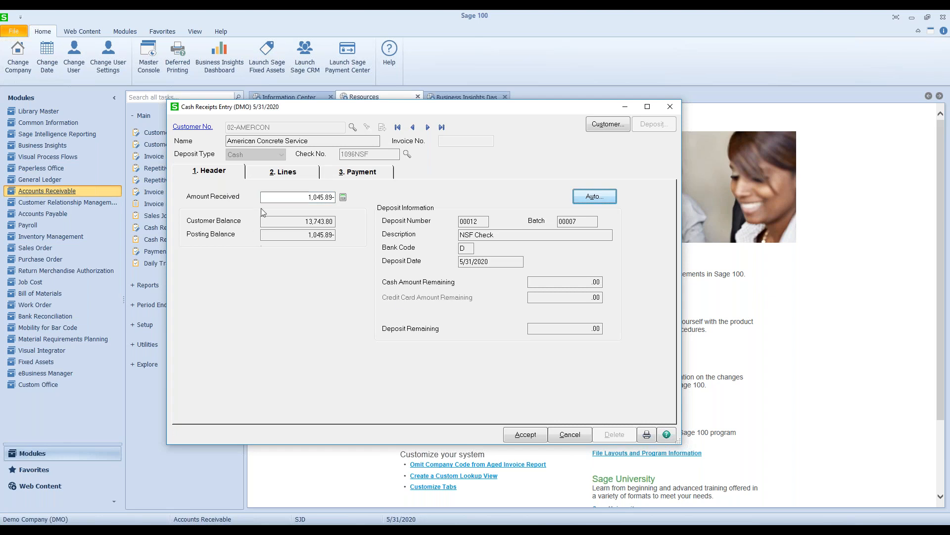
Post the receipt's -1,045.89 to invoice 0000120-IN on the first line.
click(284, 173)
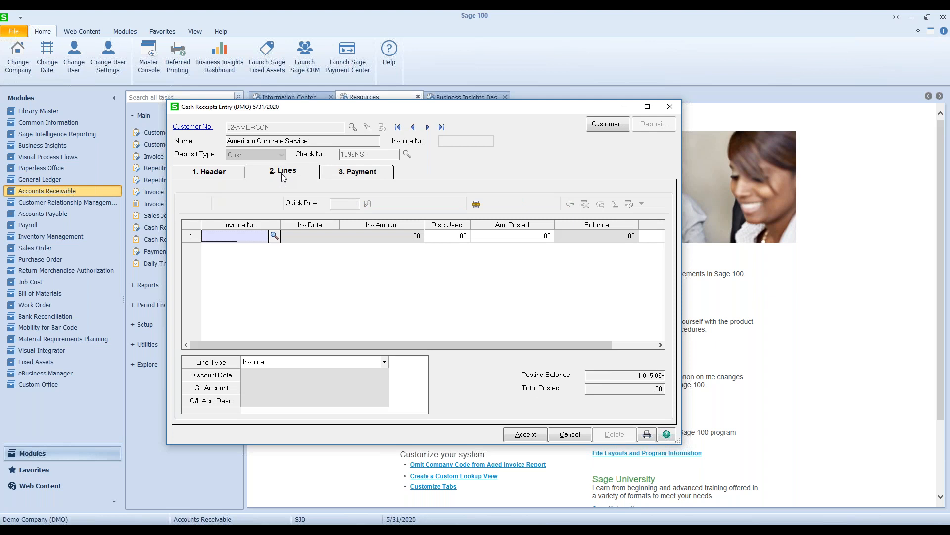
text(120)
key(Tab)
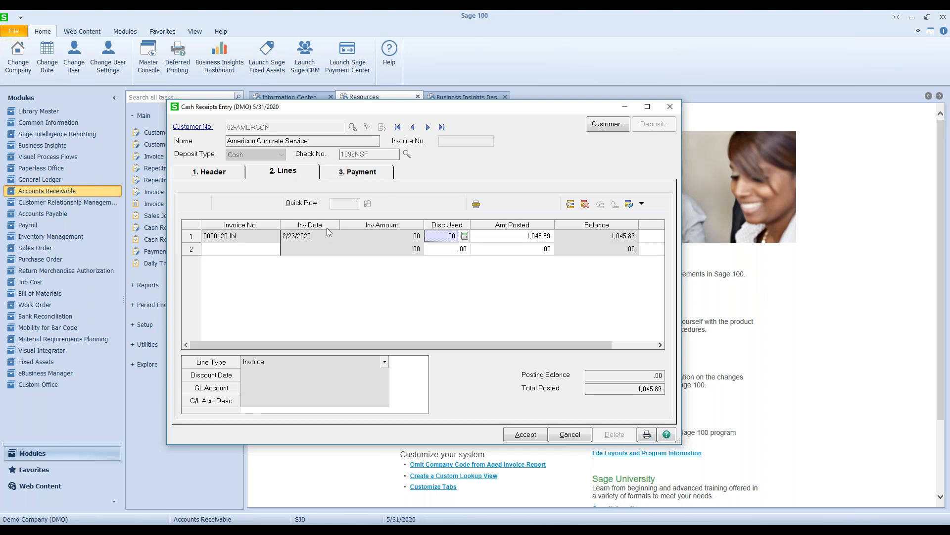
Accept the American Concrete Service NSF receipt and close Cash Receipts Entry.
click(523, 436)
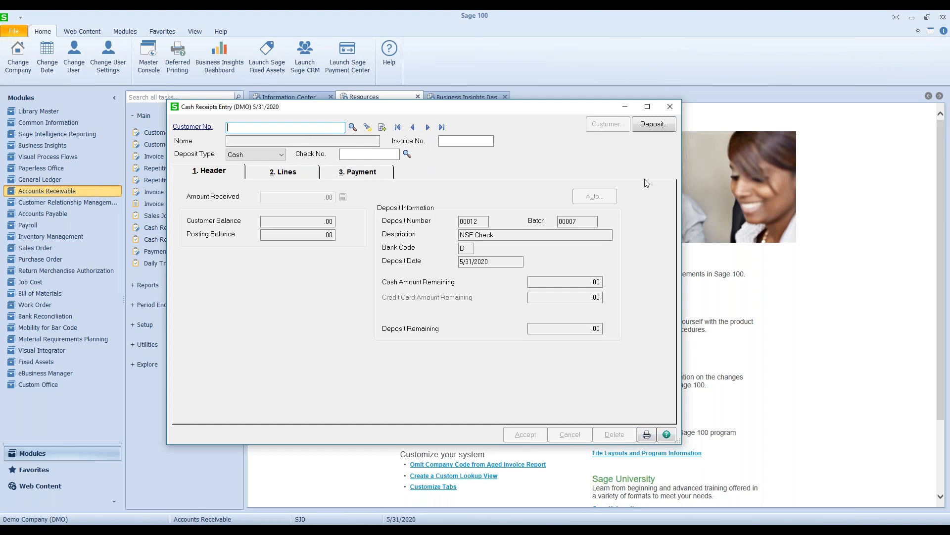
click(671, 107)
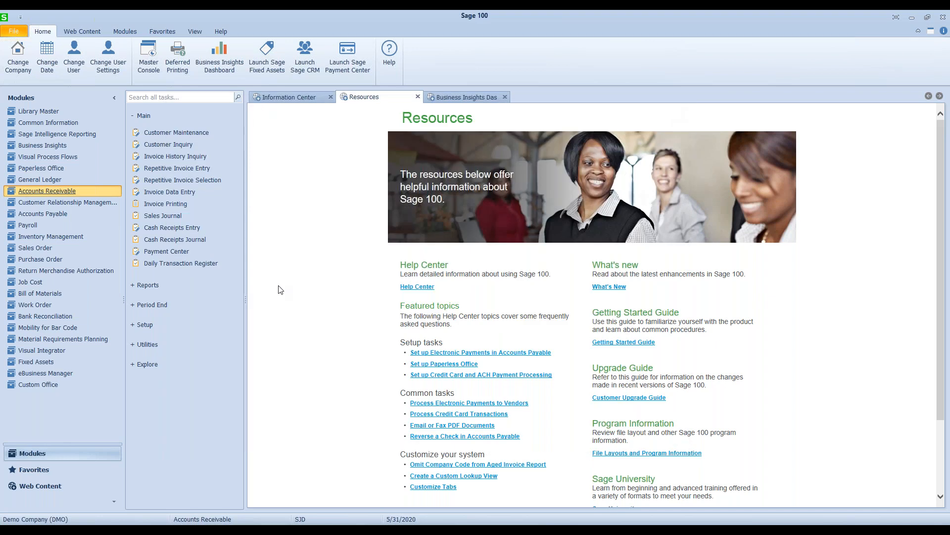
Print the Cash Receipts Journal for batch 00007.
click(175, 240)
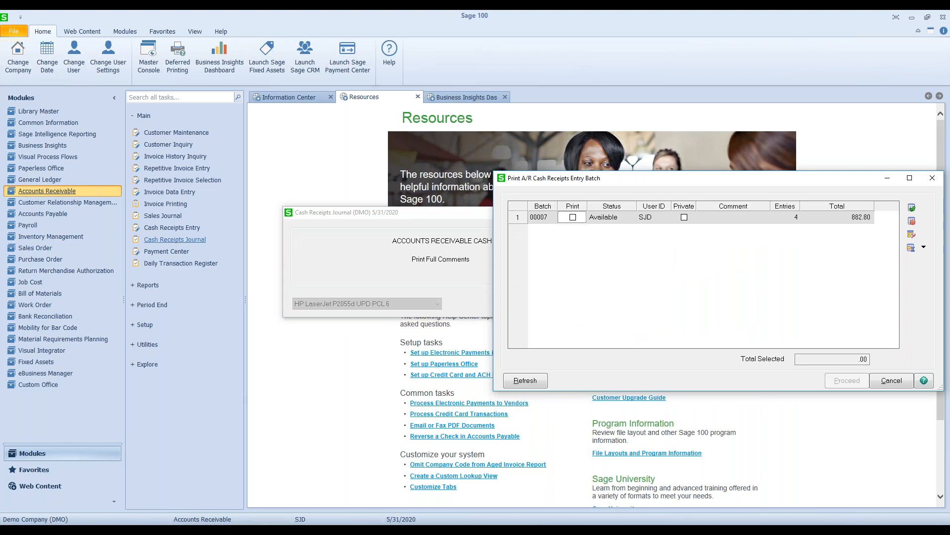
click(573, 217)
click(846, 381)
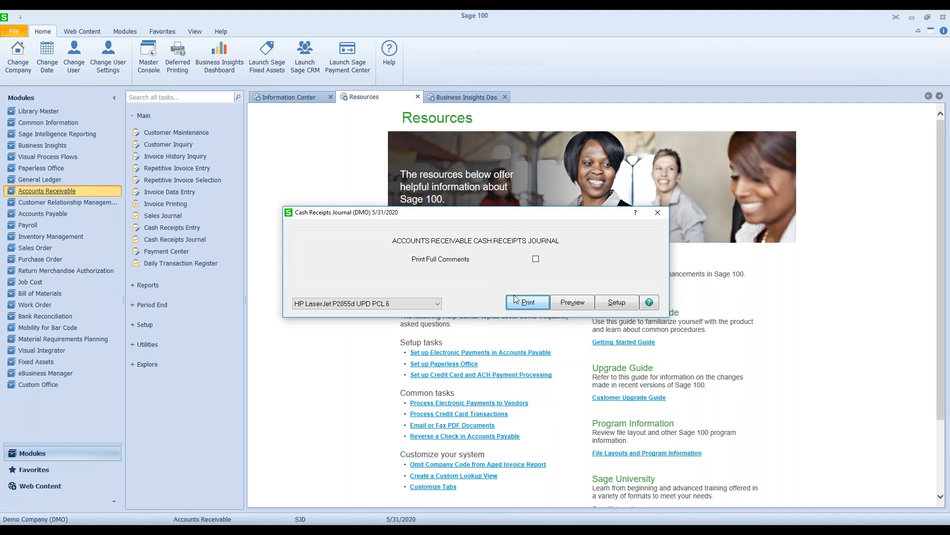
click(515, 299)
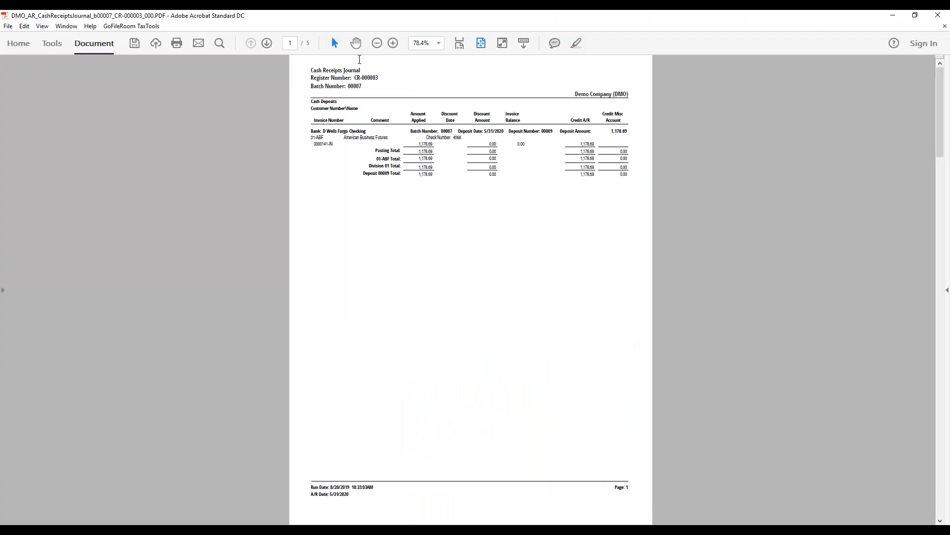
Review every page of the printed Cash Receipts Journal, close the report and update the journal.
click(394, 44)
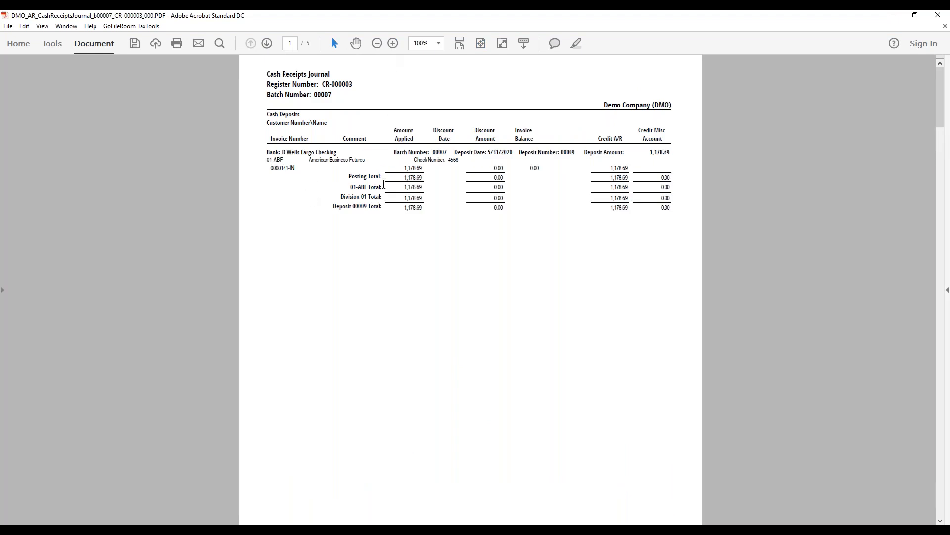
click(268, 44)
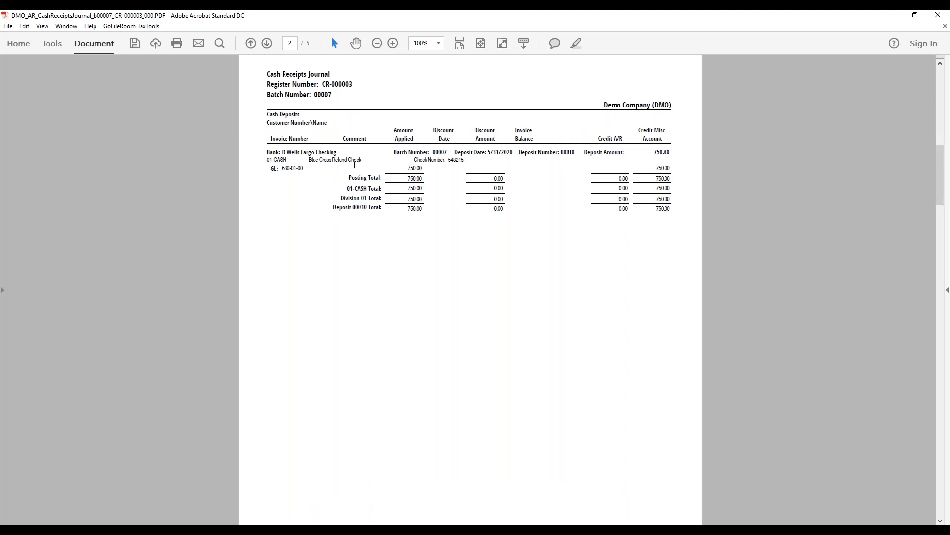
click(267, 44)
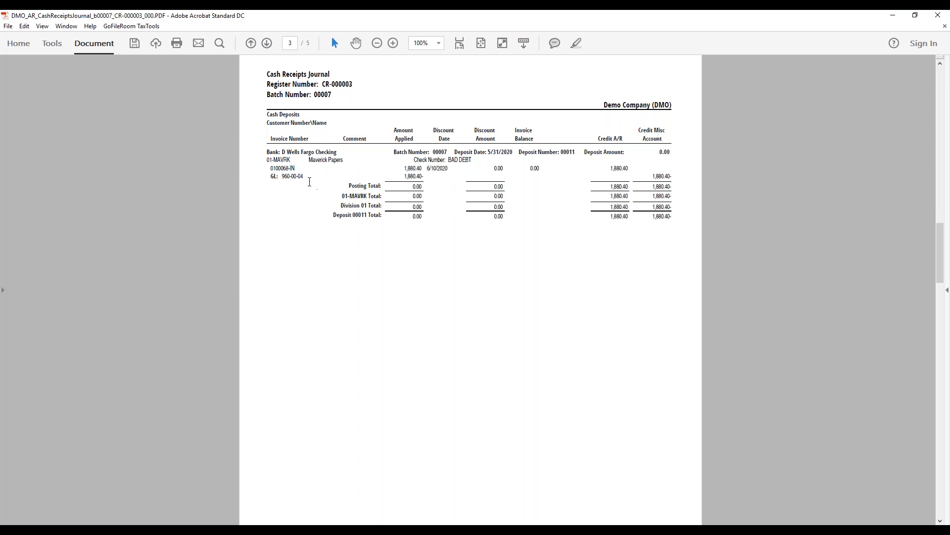
click(267, 44)
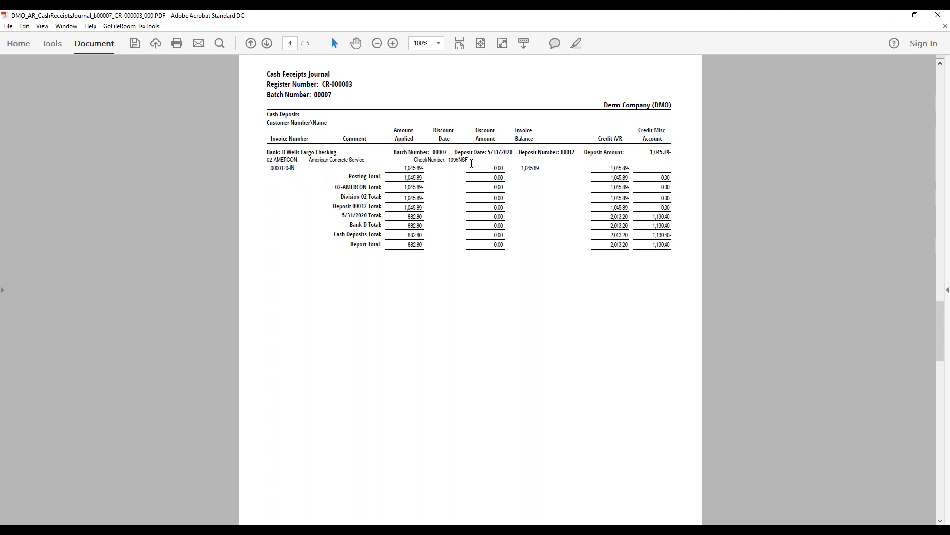
click(266, 44)
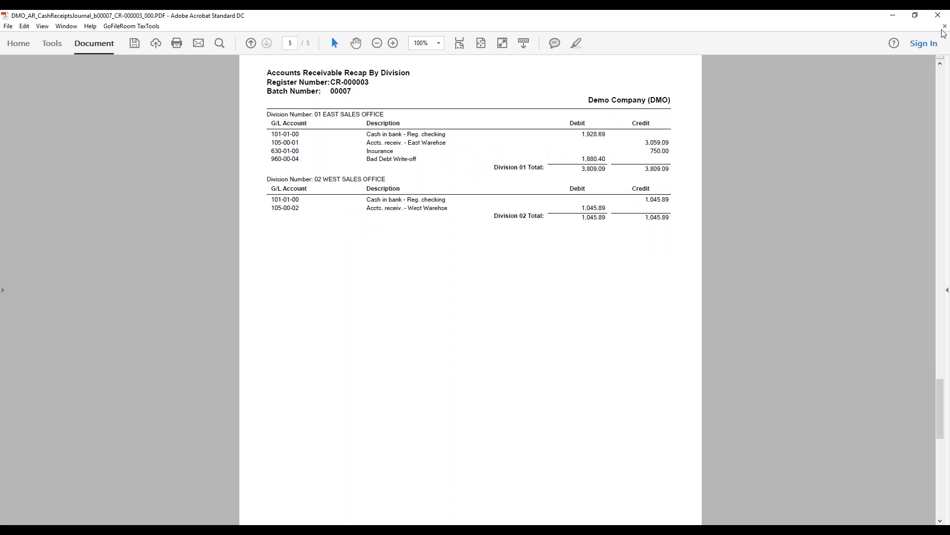
click(939, 15)
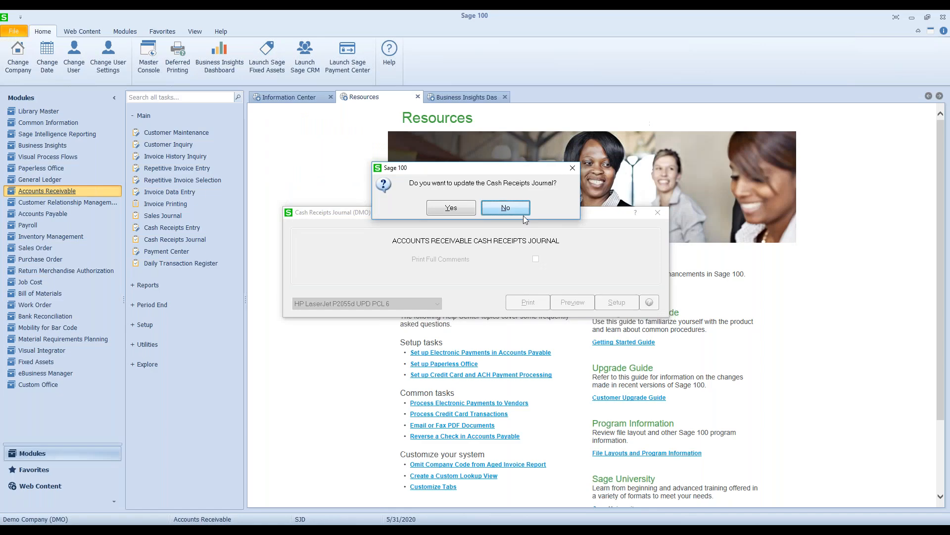
click(463, 209)
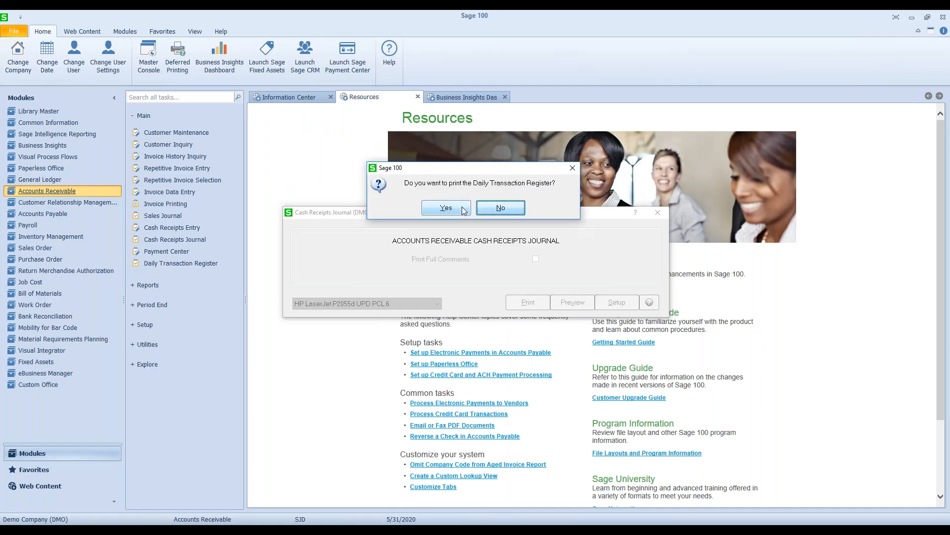
Print the Daily Transaction Register, close the report and update the register.
click(436, 210)
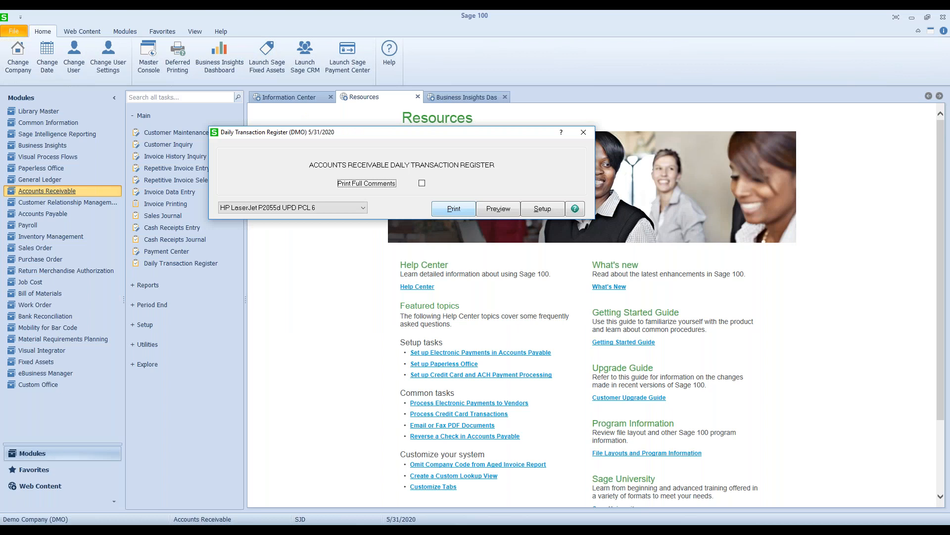
click(447, 209)
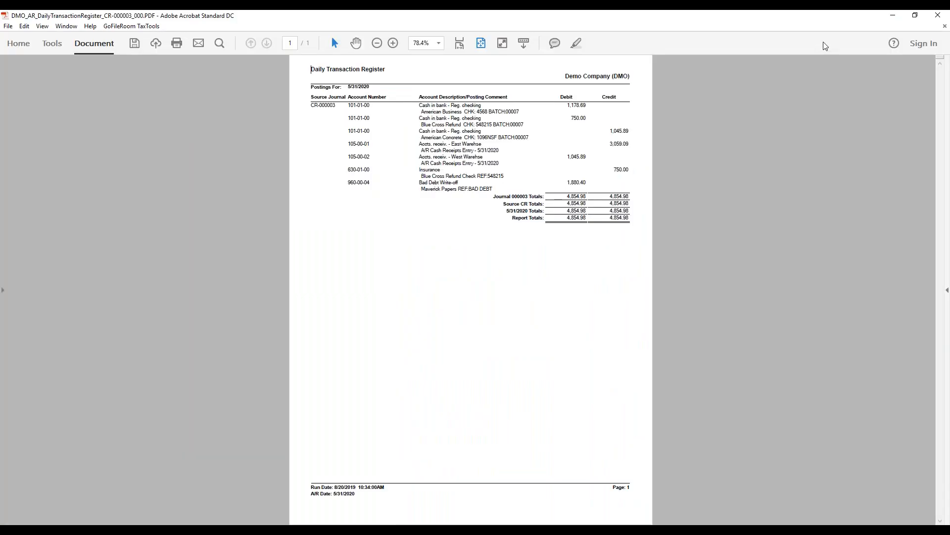
click(937, 16)
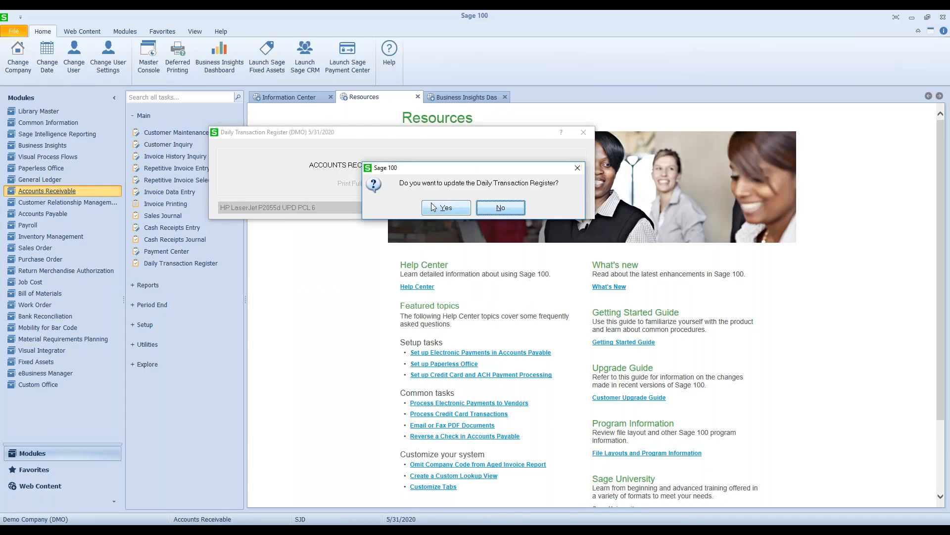
click(432, 207)
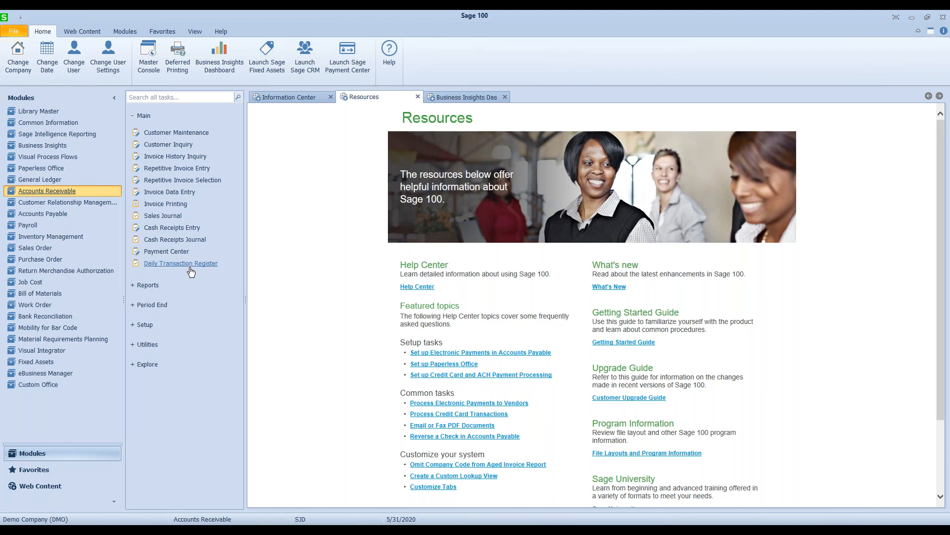
Start A/R Invoice Data Entry with a new next-numbered batch and accept the batch.
click(169, 192)
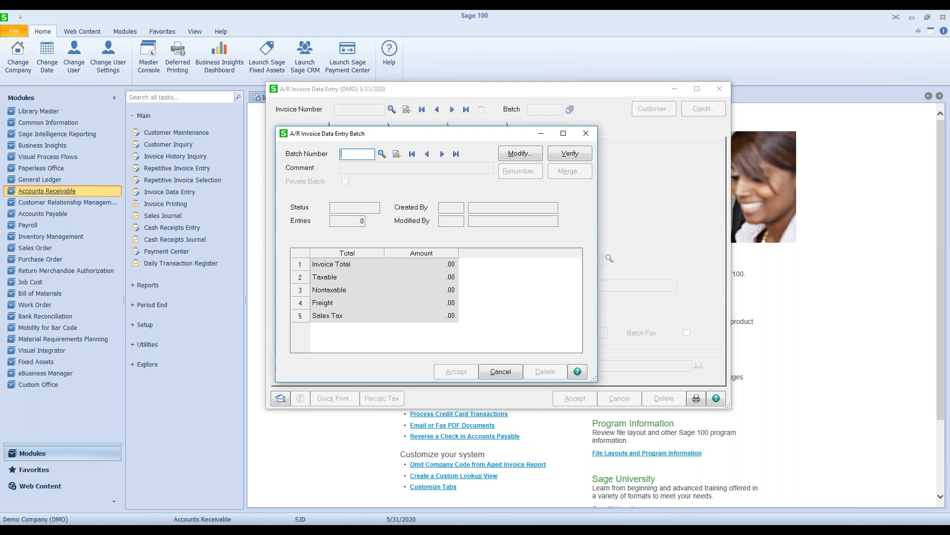
click(396, 155)
click(451, 373)
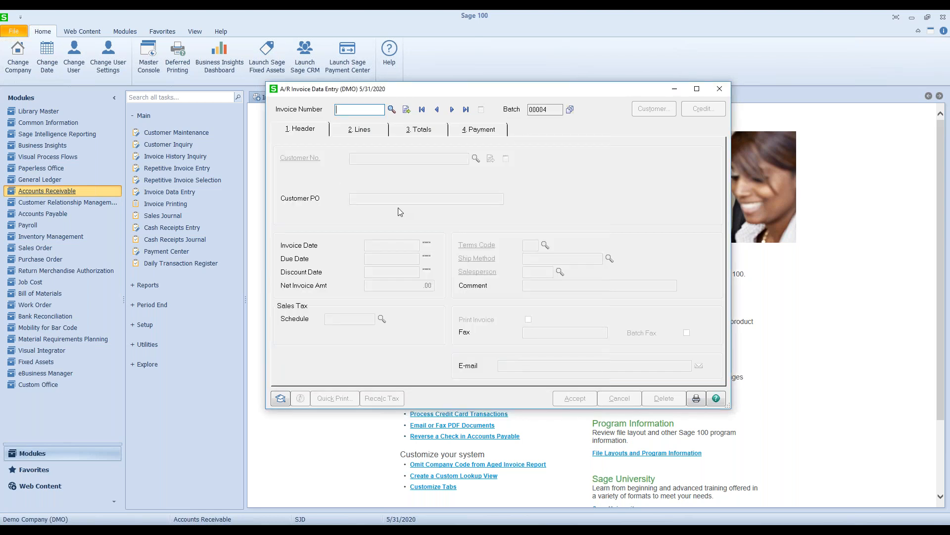
Enter invoice number 100074 for R & S Supply Corp., accepting the reused number, and choose to adjust the existing invoice.
text(100074)
key(Tab)
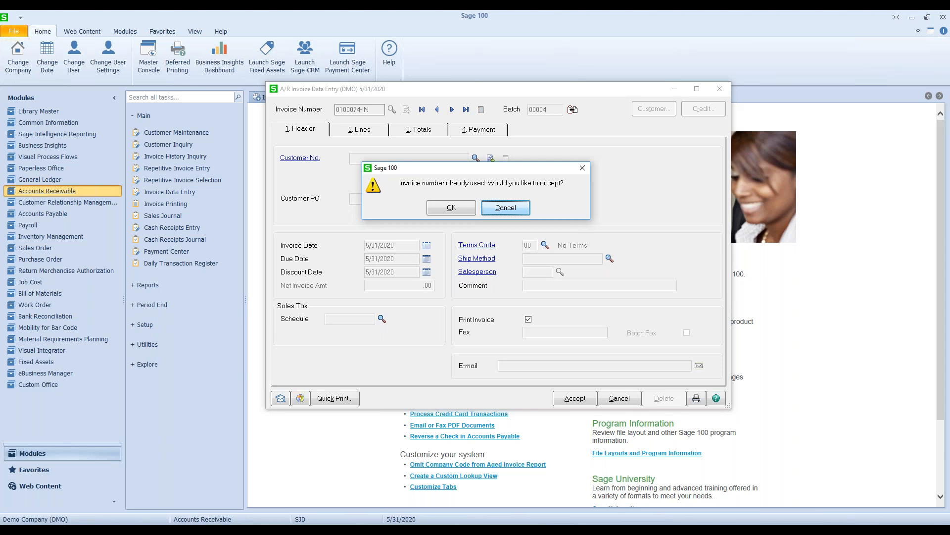
click(453, 208)
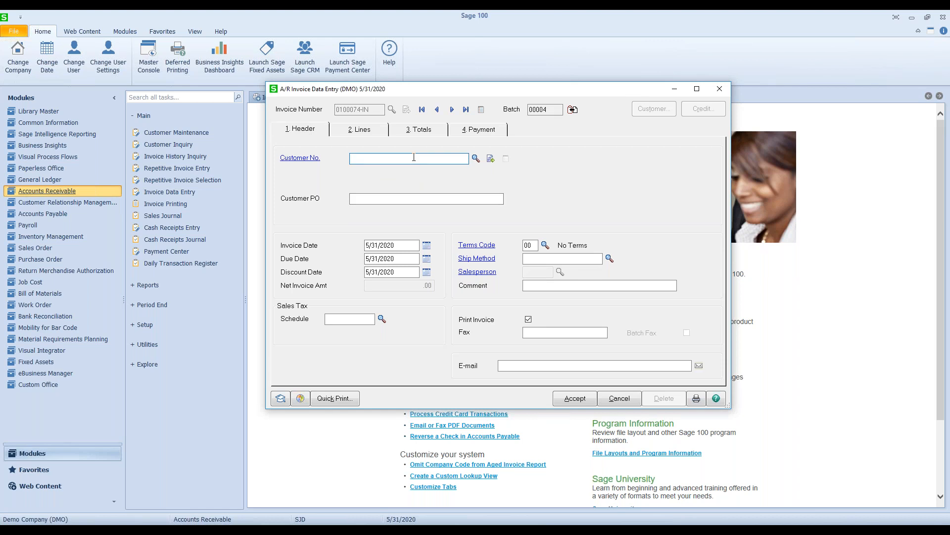
text(01-)
text(RS)
text(SUPPL)
key(Tab)
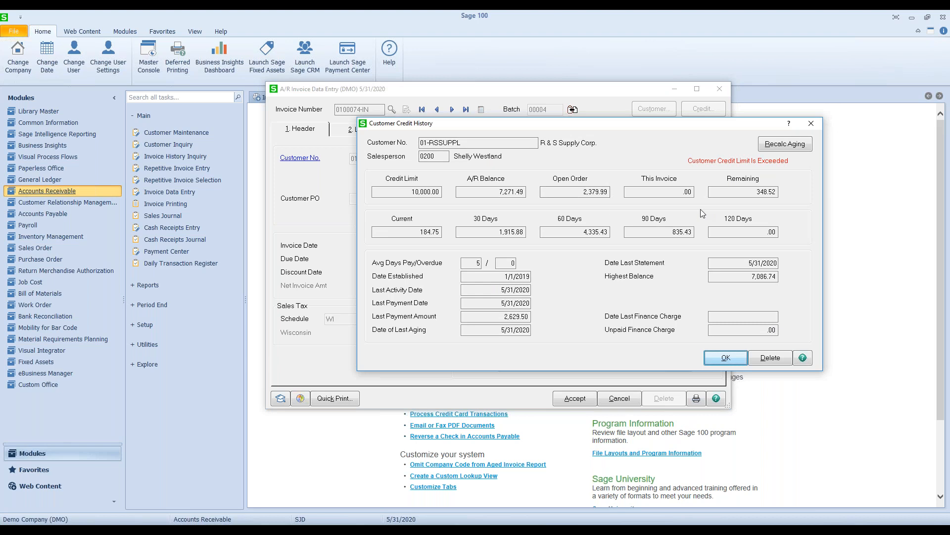
click(726, 357)
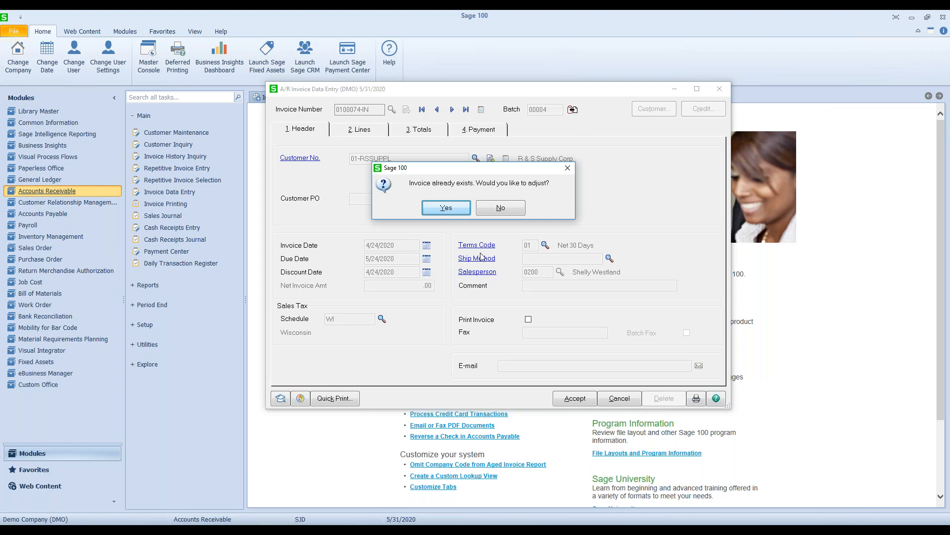
click(445, 209)
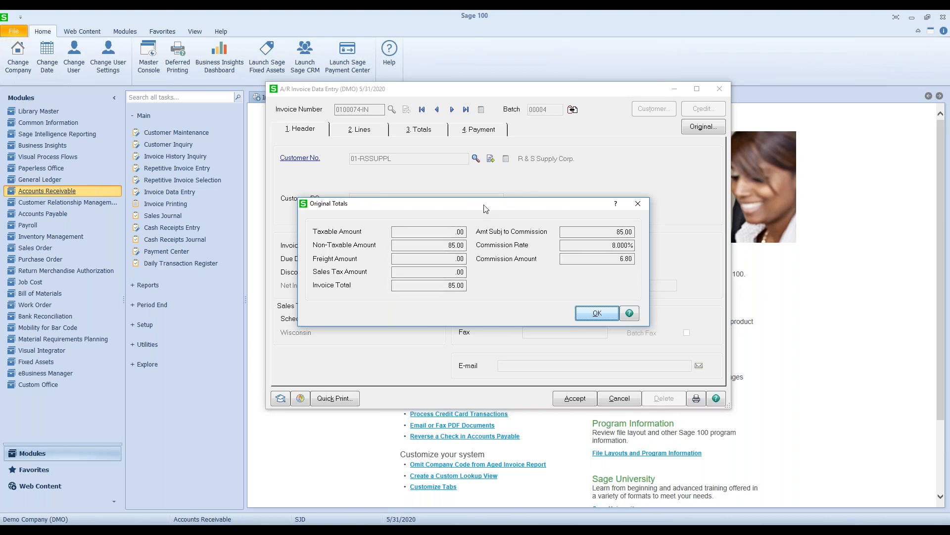
click(598, 314)
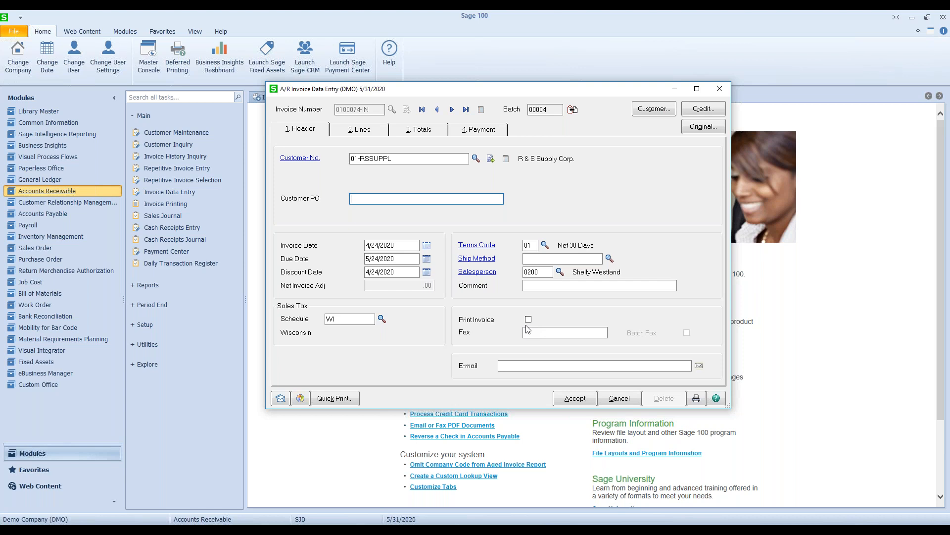
Check the invoice, due and discount dates and the salesperson on the adjustment's header.
click(370, 246)
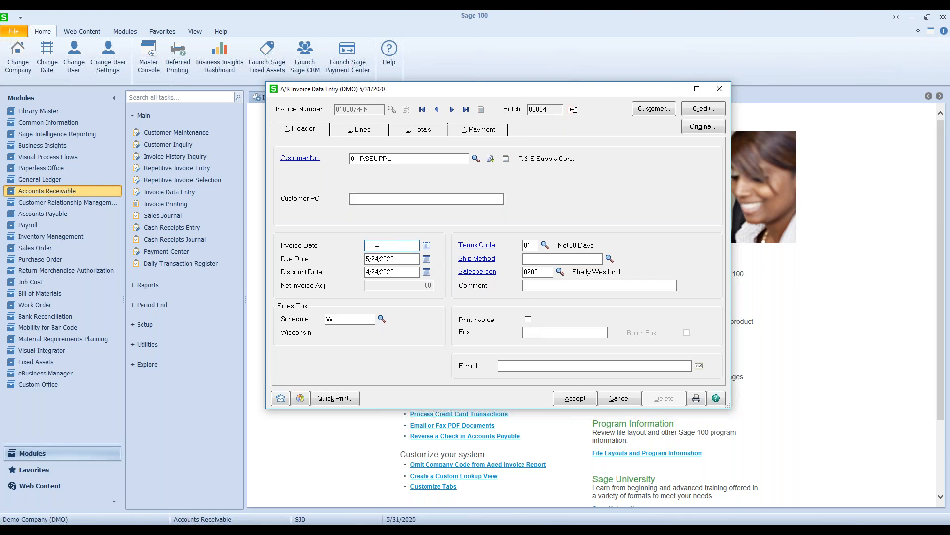
key(Tab)
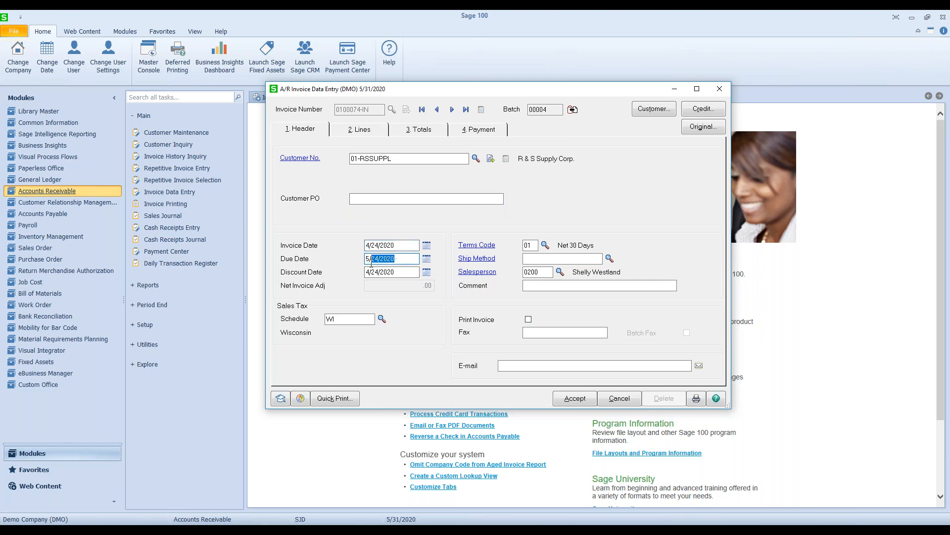
click(401, 274)
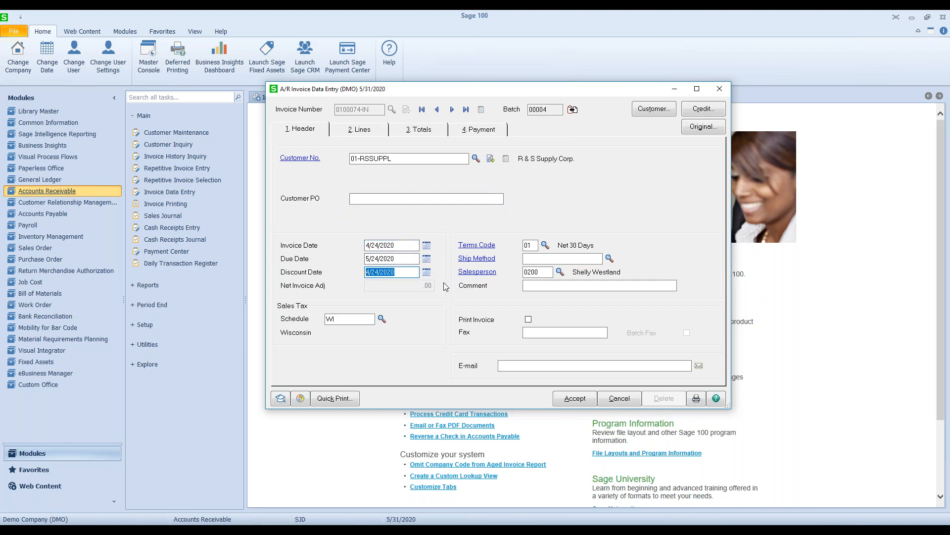
click(537, 271)
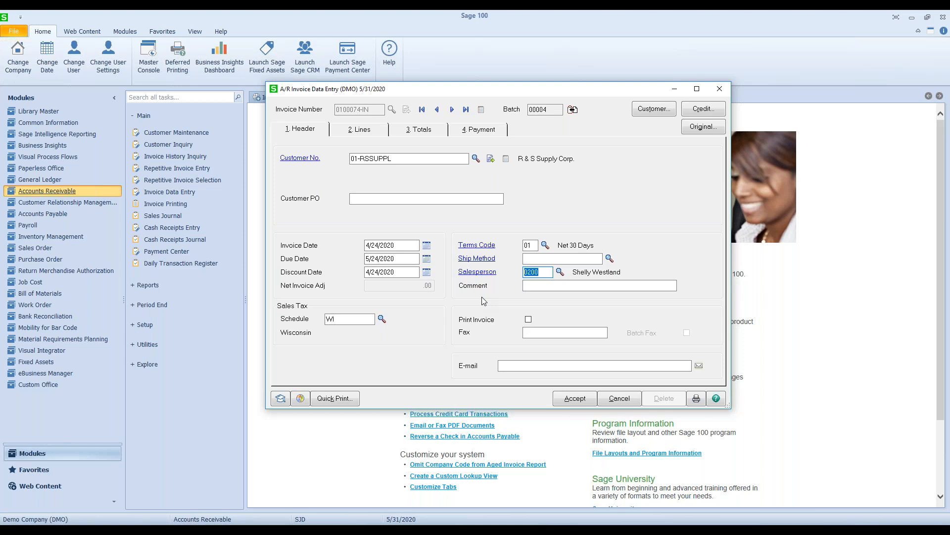
Add an adjustment line for item MAINT with a quantity of -1 and check its GL account.
click(363, 132)
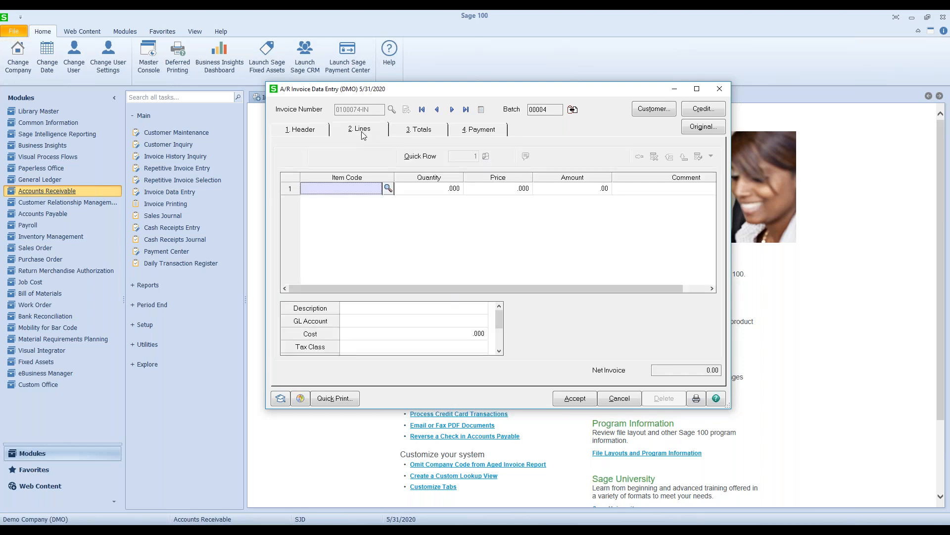
text(MAINT)
key(Tab)
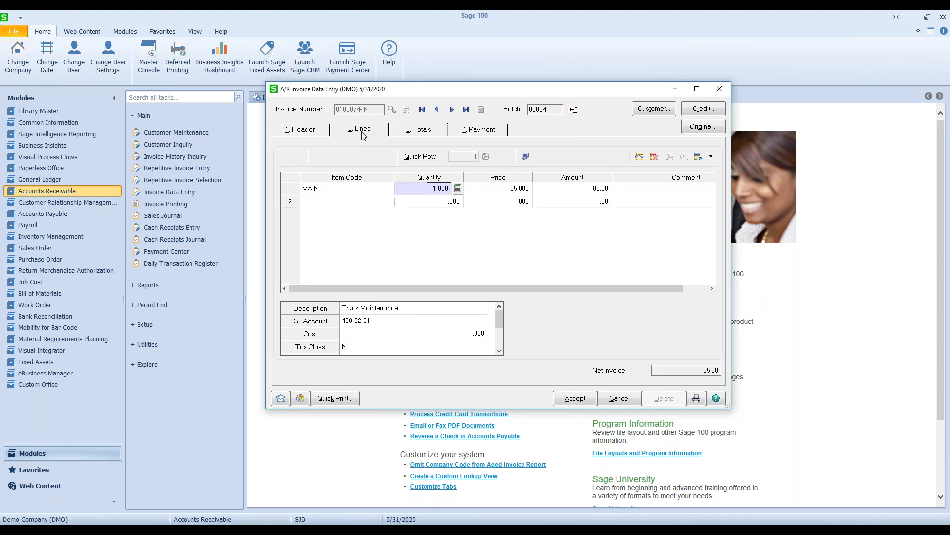
text(-1)
key(Tab)
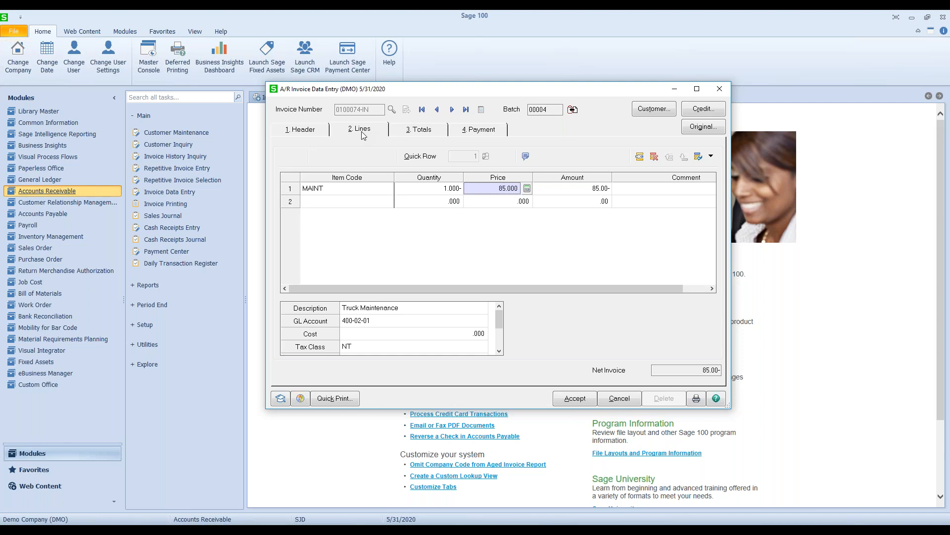
key(Tab)
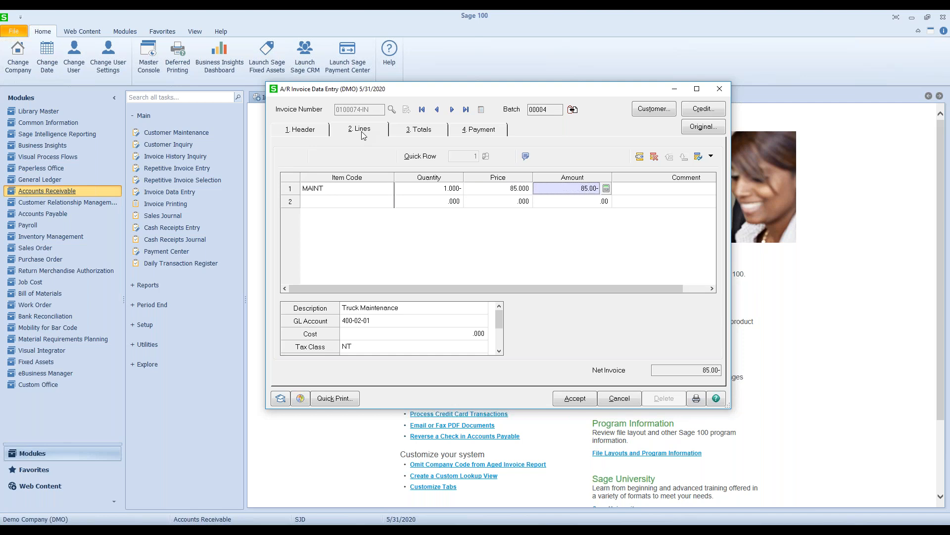
key(Tab)
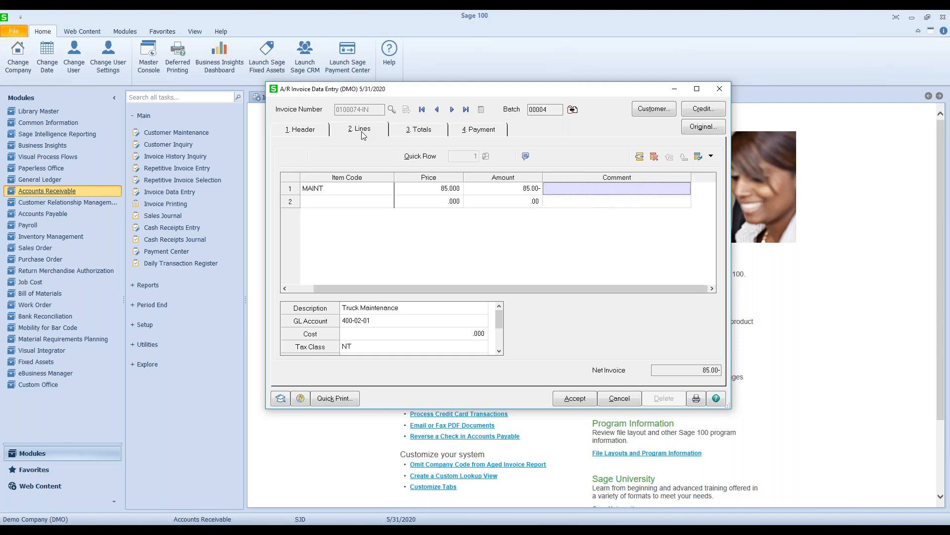
click(381, 322)
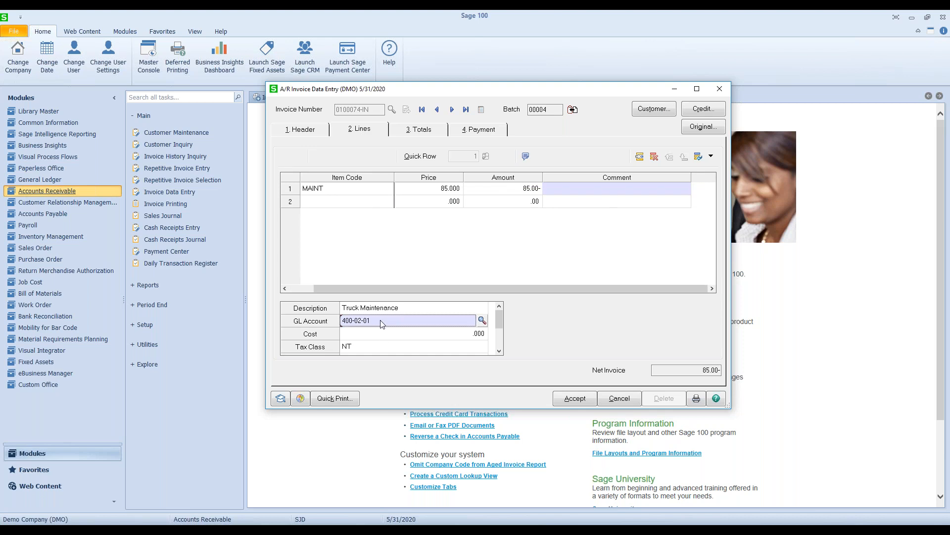
key(Tab)
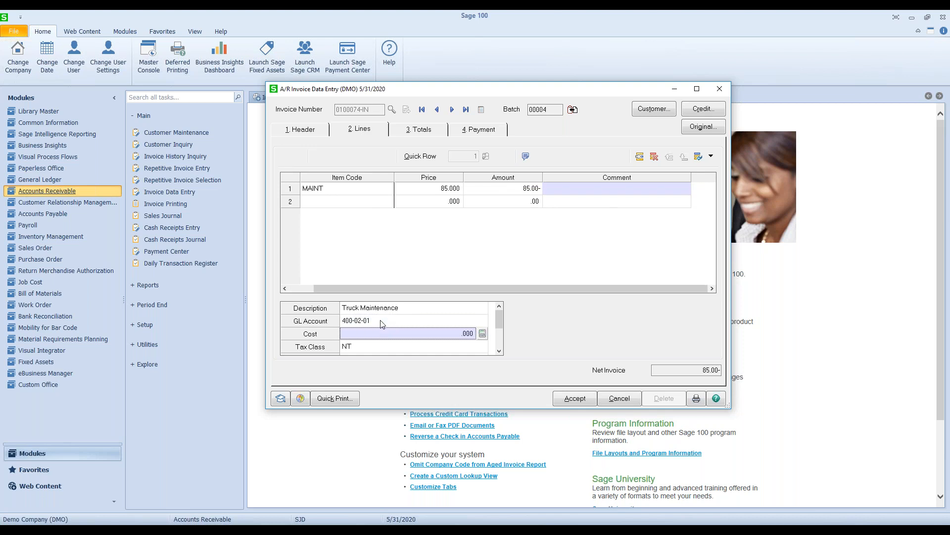
Check the adjustment's totals and commission, accept the invoice adjustment, and leave invoice data entry.
click(328, 201)
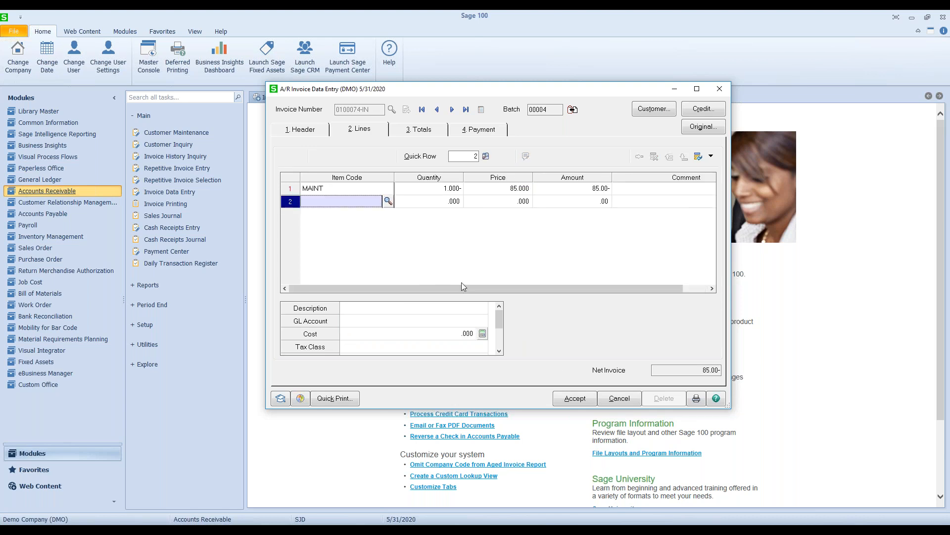
click(420, 128)
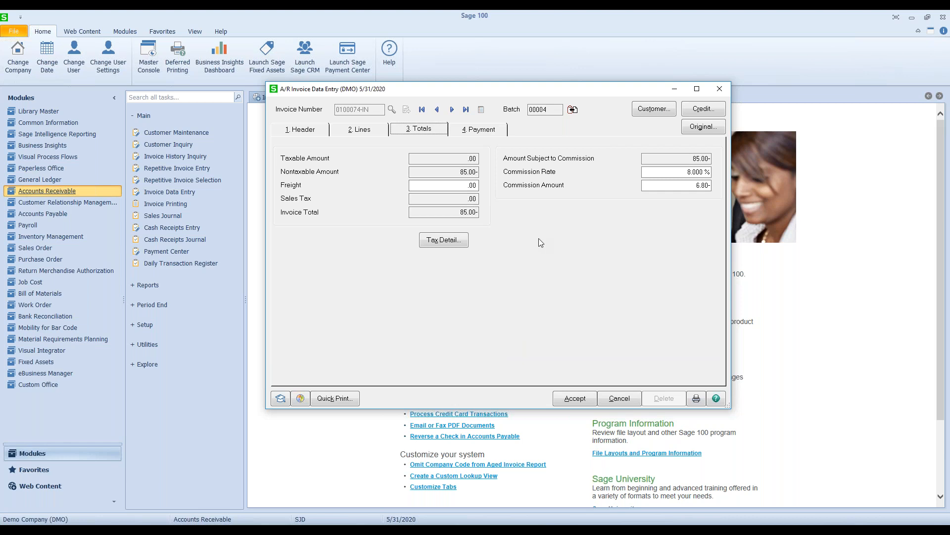
click(570, 402)
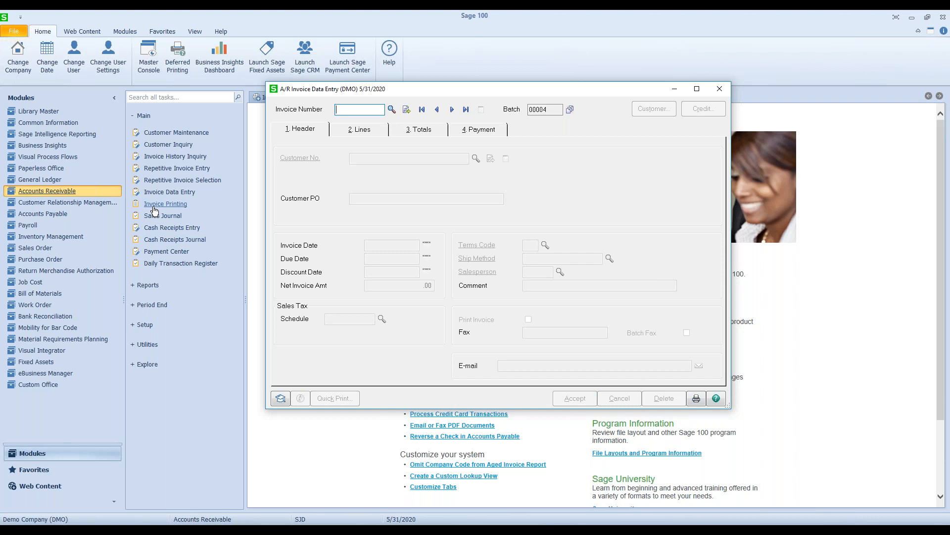
click(719, 90)
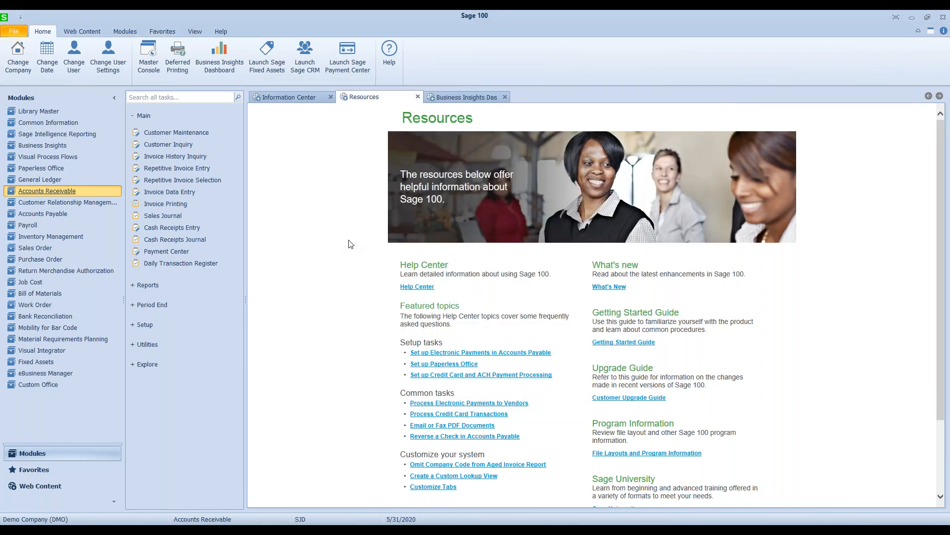
Print the Accounts Receivable Sales Journal for batch 00004, declining the Gross Profit Journal.
click(163, 216)
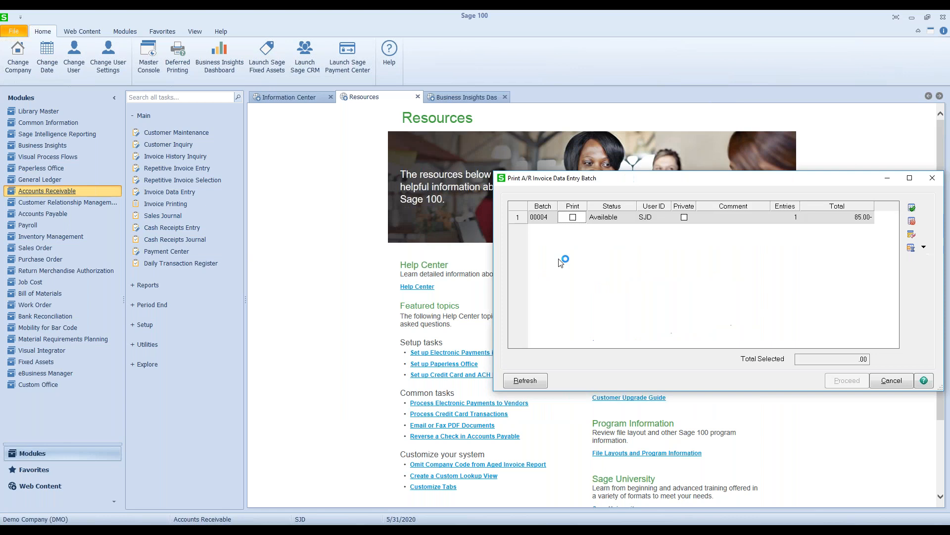
click(574, 217)
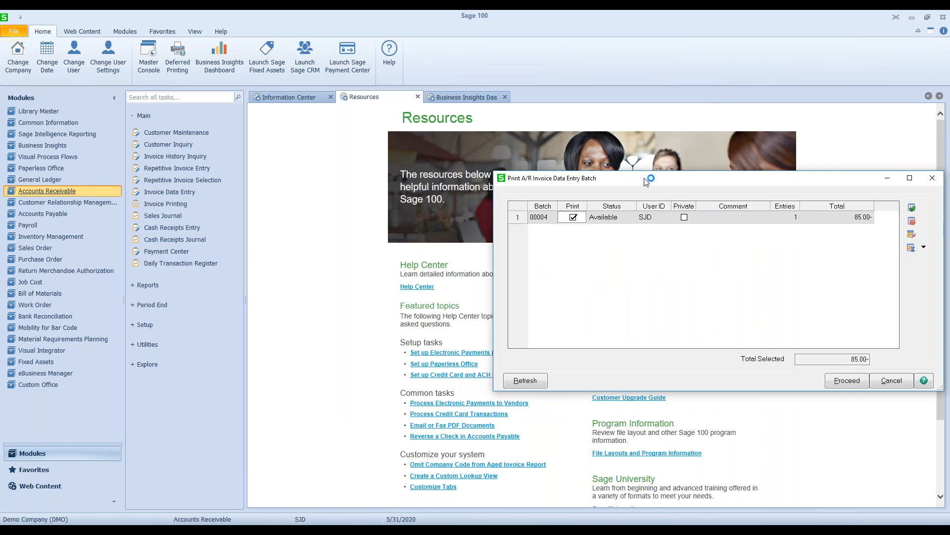
click(627, 337)
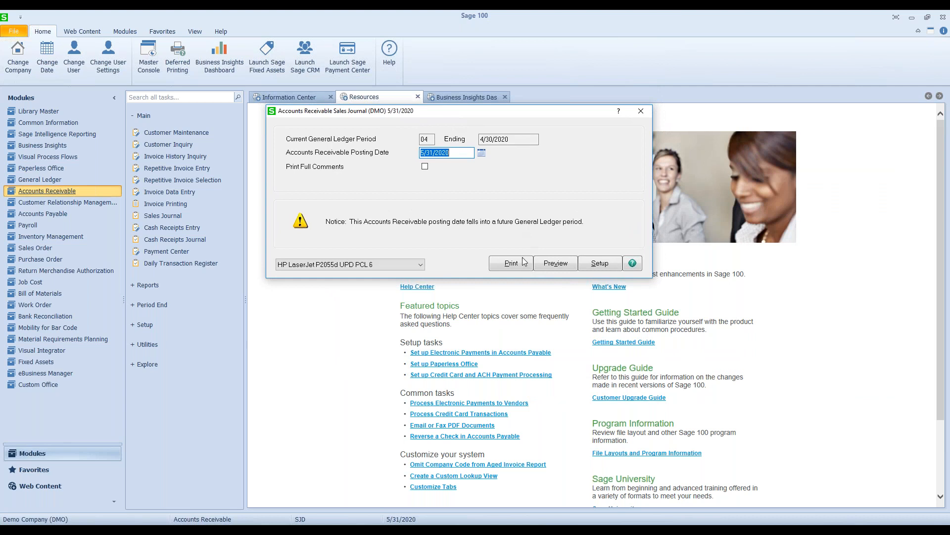
click(512, 264)
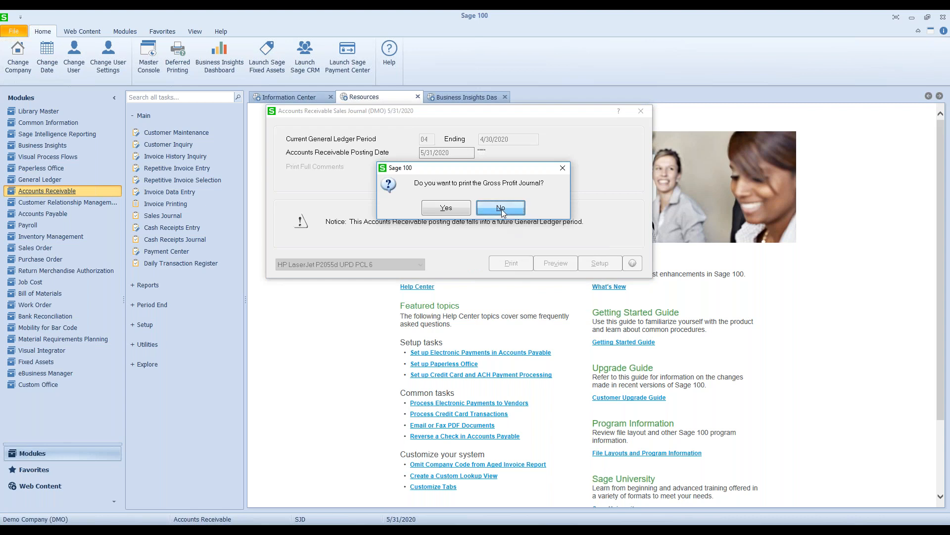
key(Return)
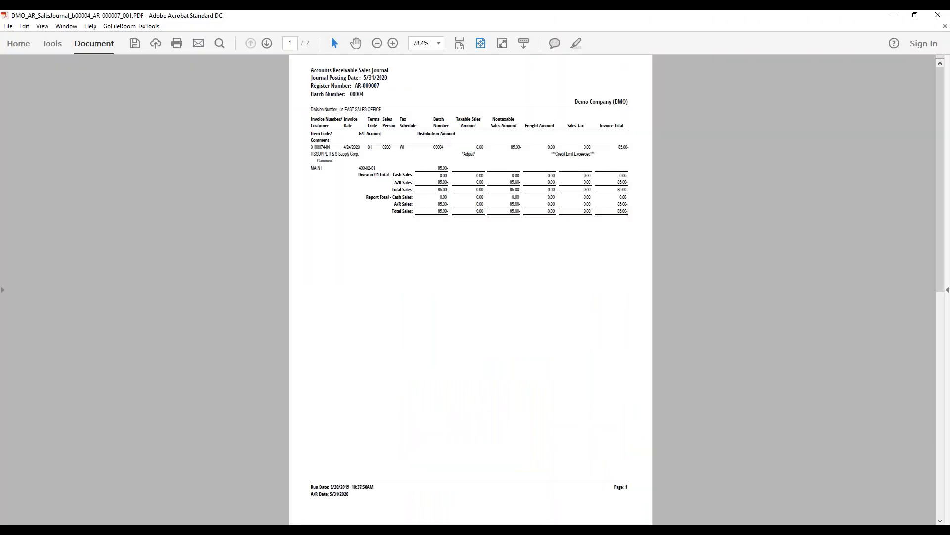
Enlarge the printed journal to check the adjustment entry's marking, and update the Accounts Receivable Sales Journal.
click(393, 43)
click(394, 43)
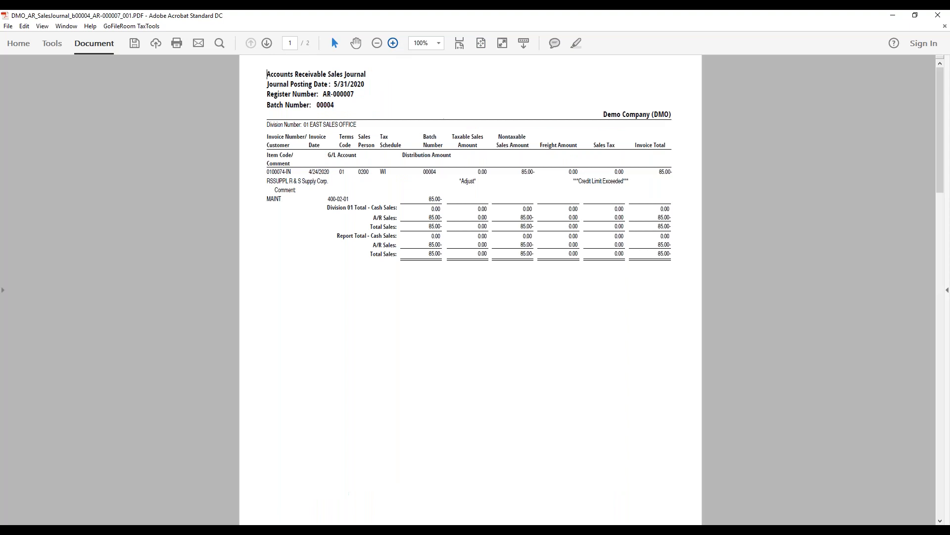
drag(478, 213, 456, 213)
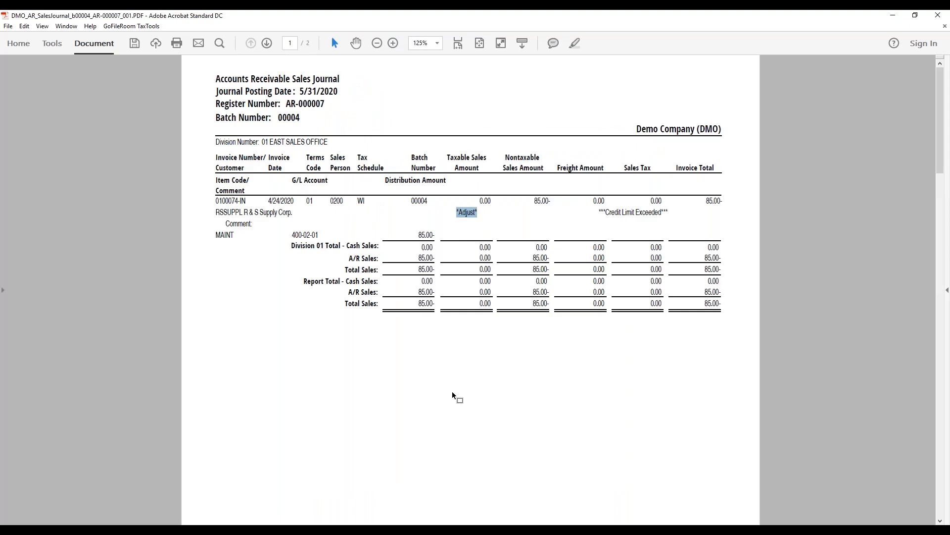
click(939, 17)
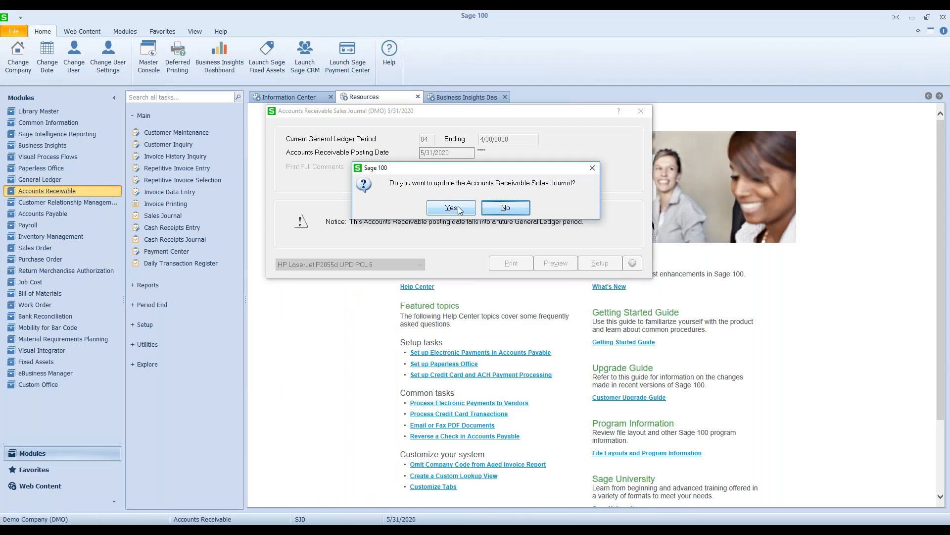
click(459, 210)
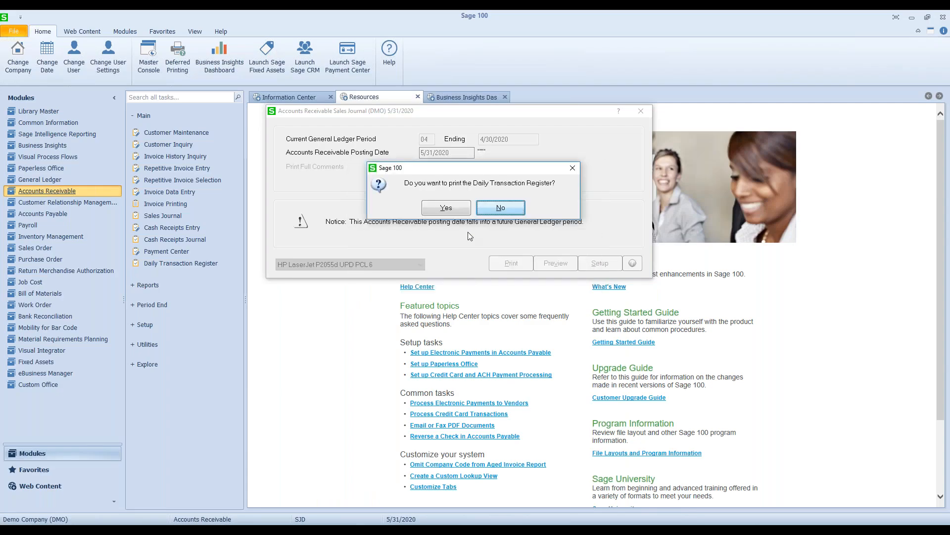
Print the Daily Transaction Register for the adjustment, review its postings, and update the register.
click(454, 210)
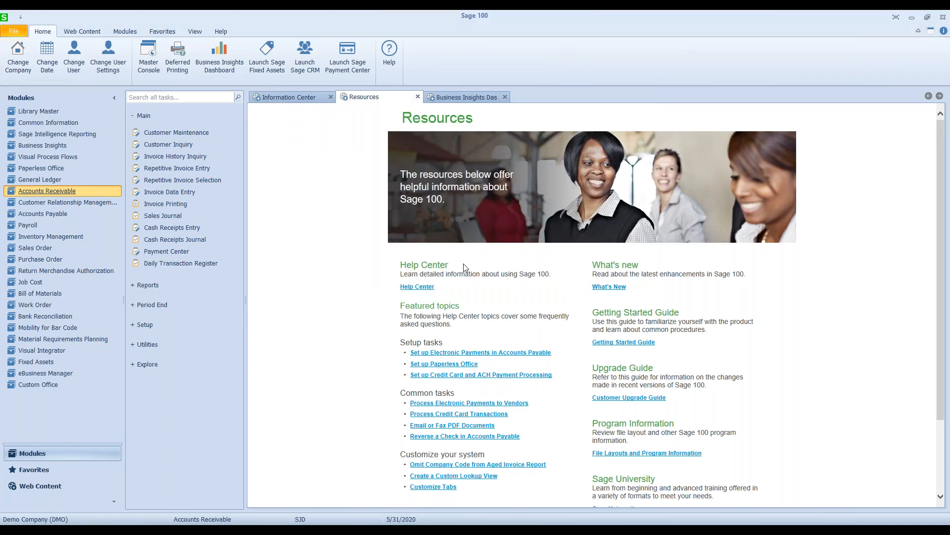
click(462, 213)
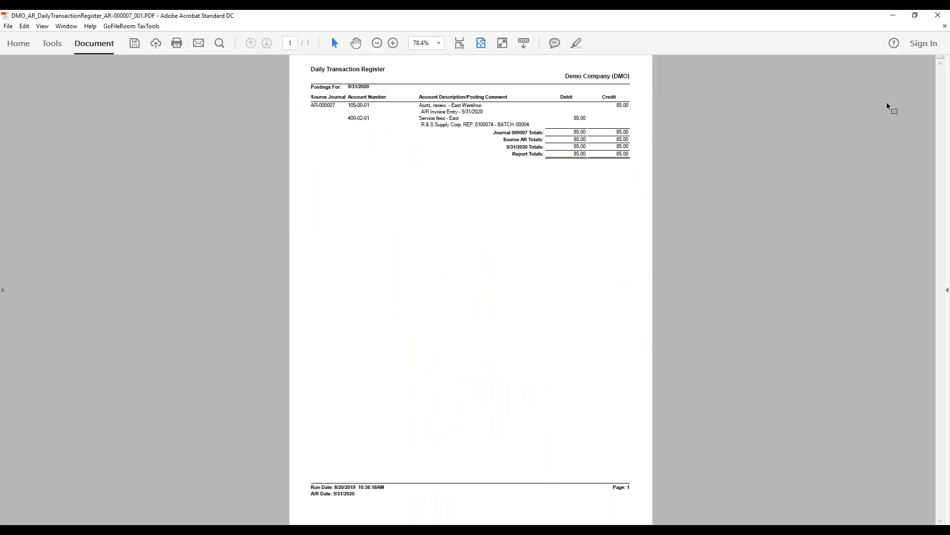
click(938, 15)
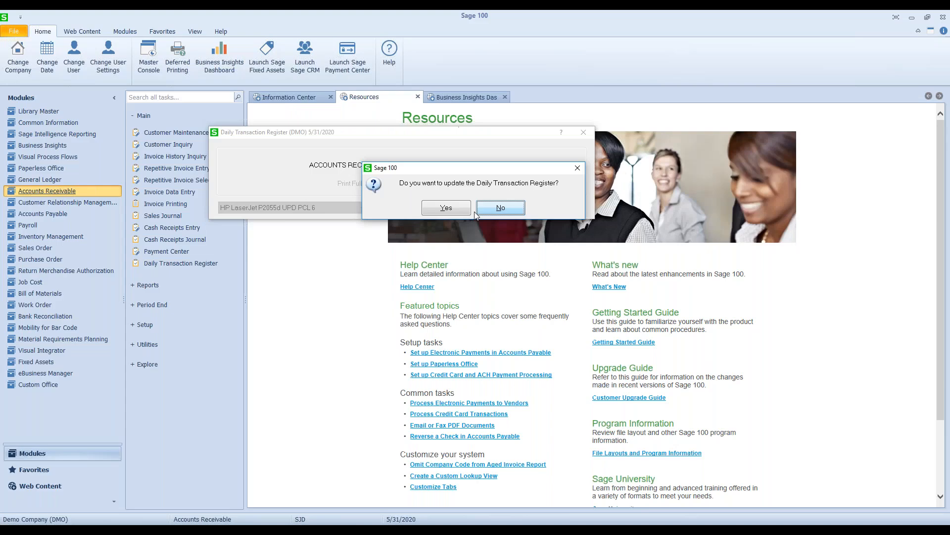
click(455, 210)
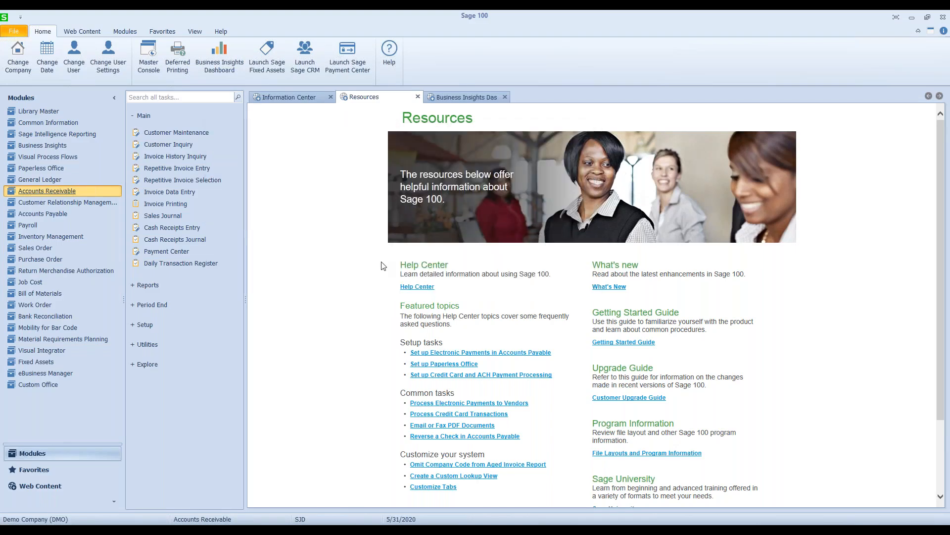
In Customer Maintenance, look up R & S Supply Corp. and examine the adjustment transaction on the invoice dated 4/24/2020.
click(184, 132)
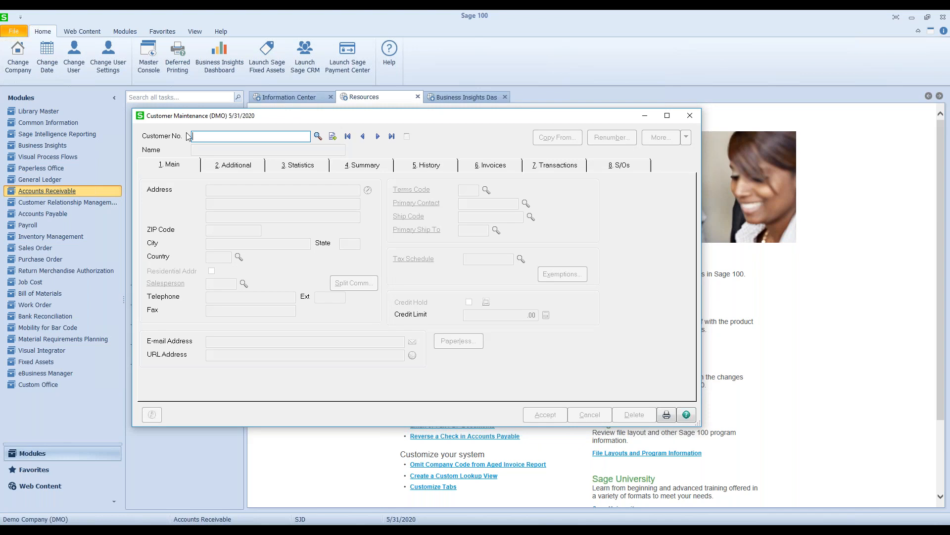
text(01-RSSUPPL)
key(Tab)
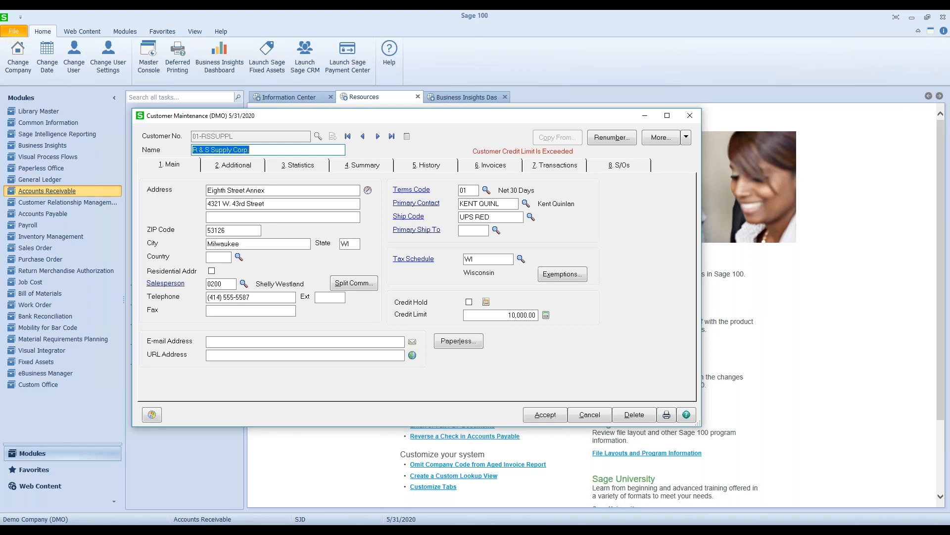
click(494, 171)
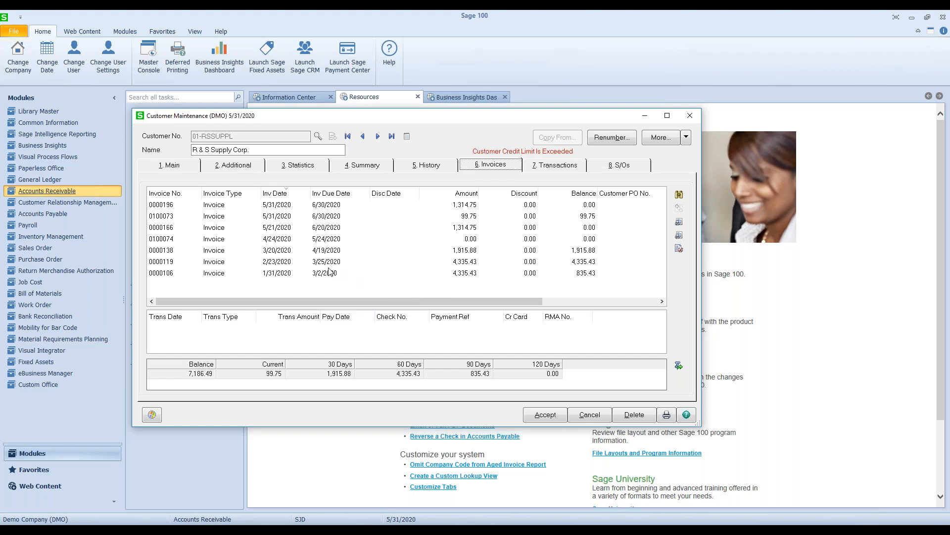
scroll(286, 262, right, 1)
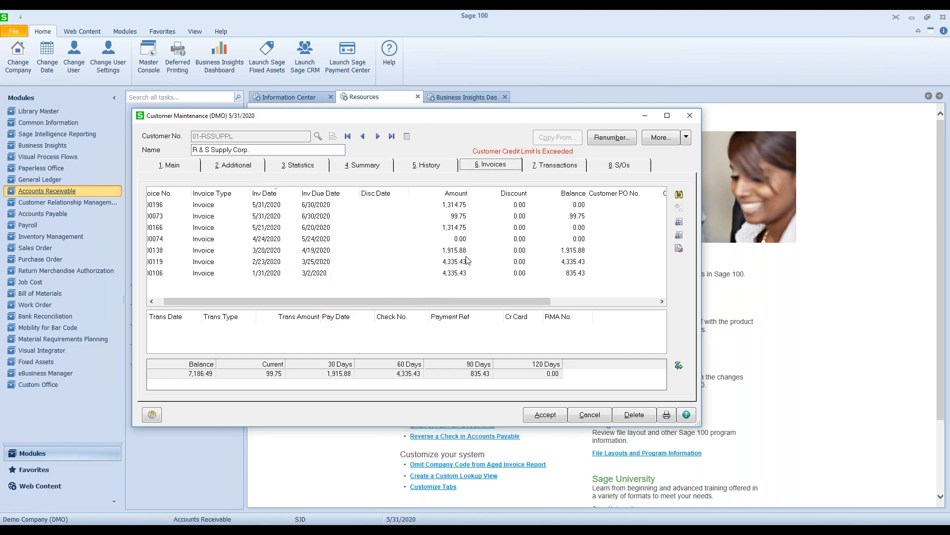
click(454, 240)
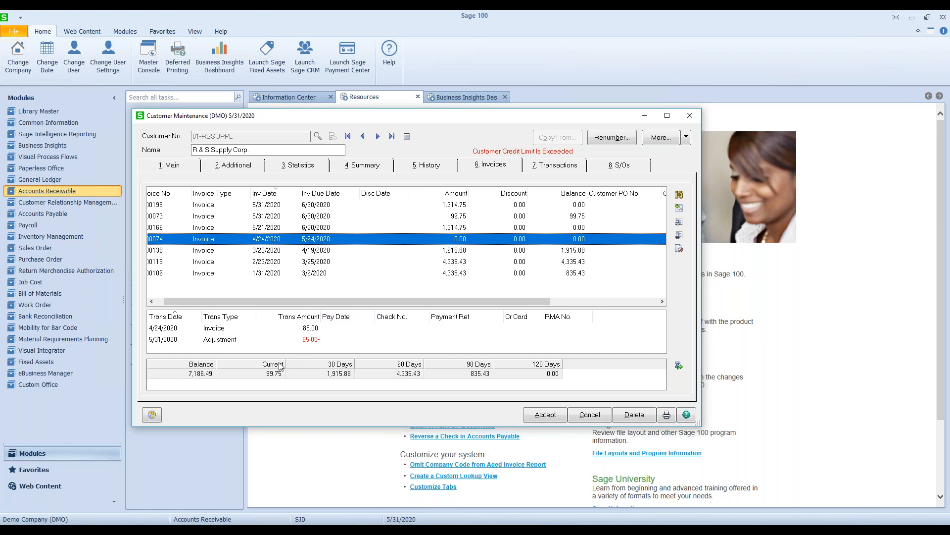
click(186, 340)
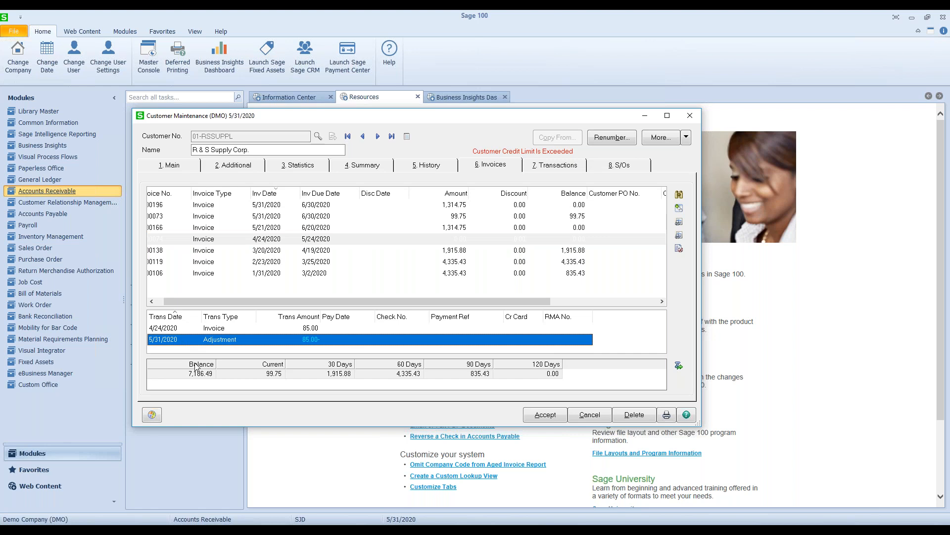
click(547, 414)
Look up American Concrete Service and examine the original and NSF payment transactions on the invoice dated 2/23/2020.
text(02)
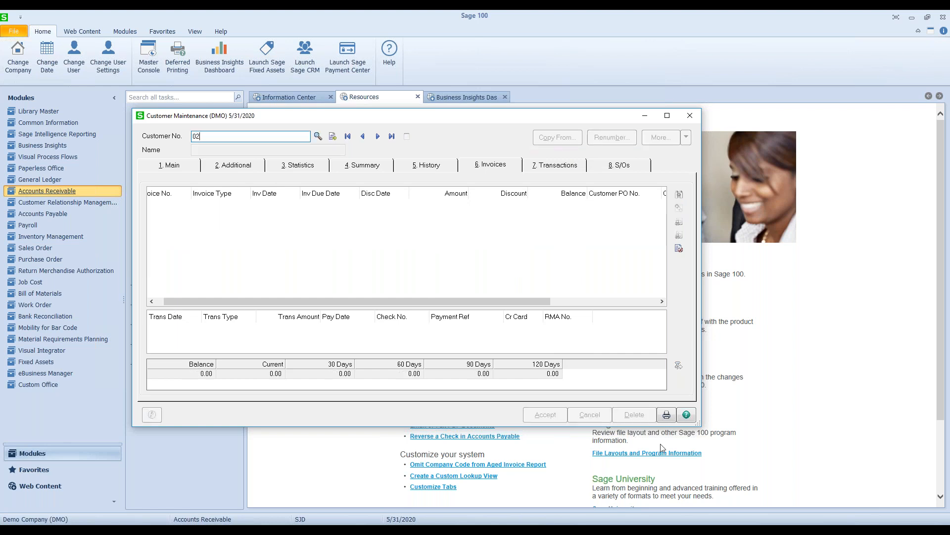
text(AMERCON)
key(Tab)
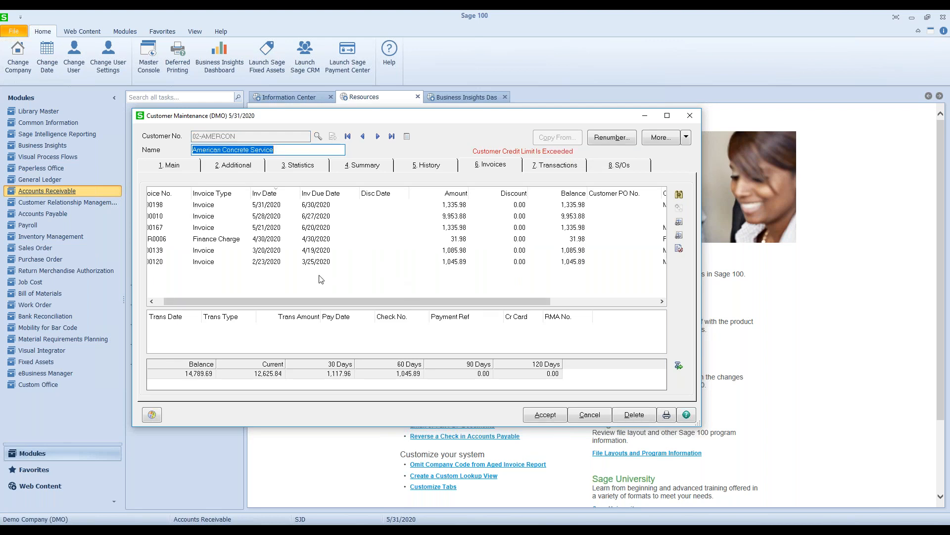
click(251, 266)
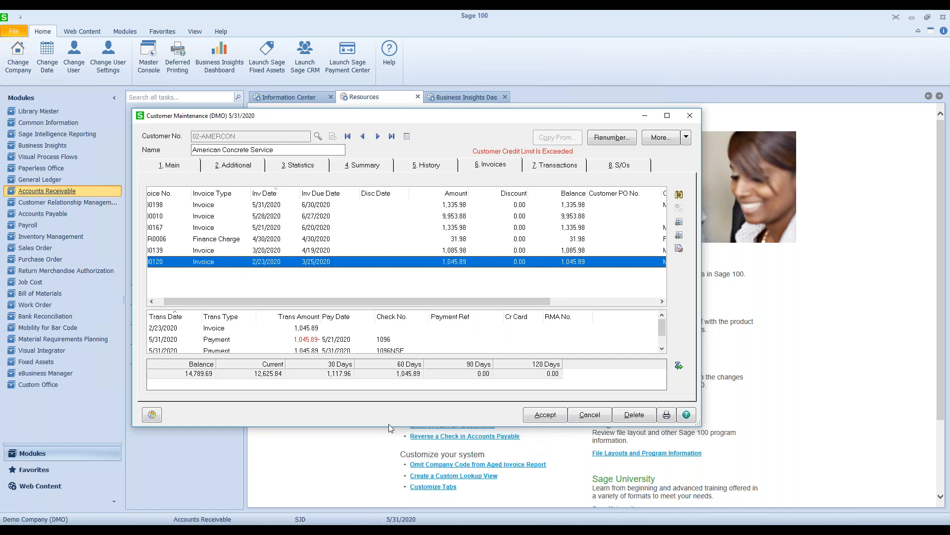
drag(385, 427, 386, 436)
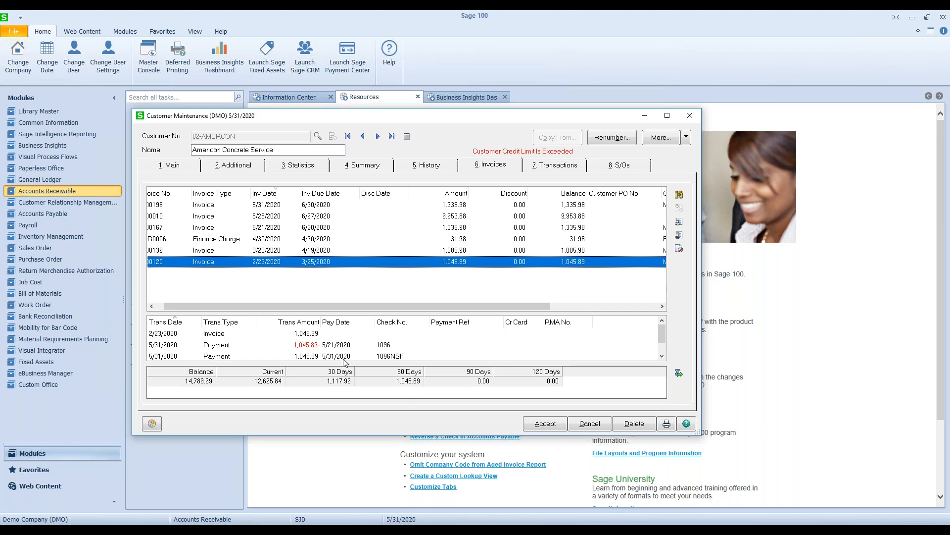
click(305, 335)
click(305, 345)
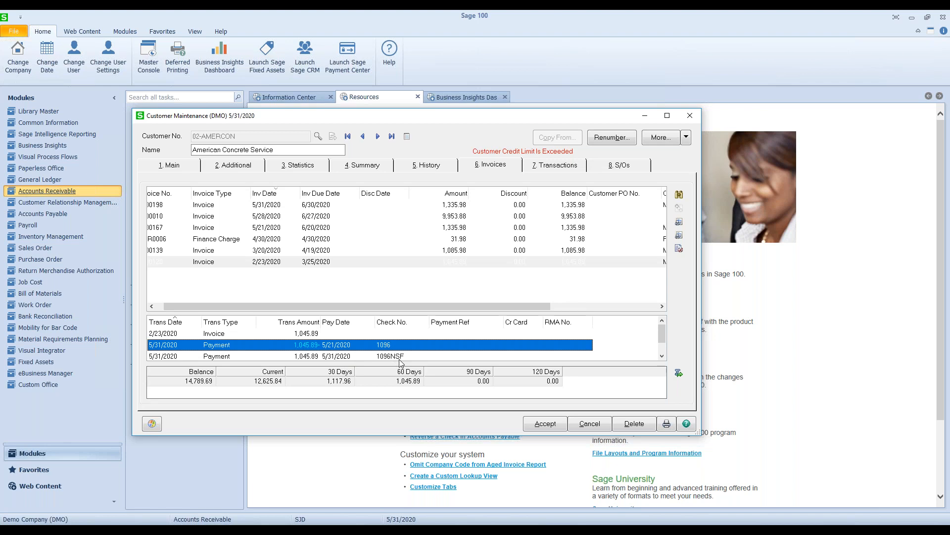
click(545, 423)
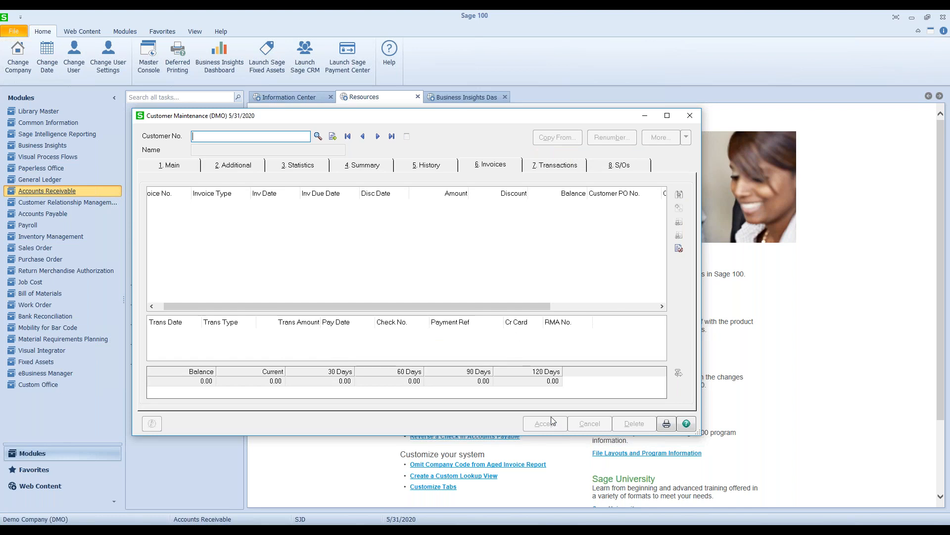
Look up Maverick Papers and examine the write-off transaction on its 5/31/2020 invoice.
text(01MAVRK)
key(Tab)
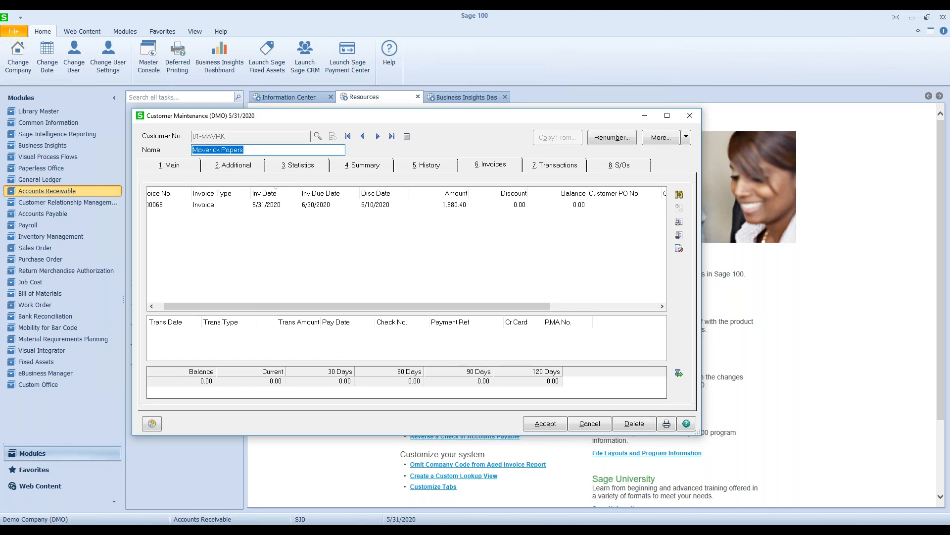
click(583, 206)
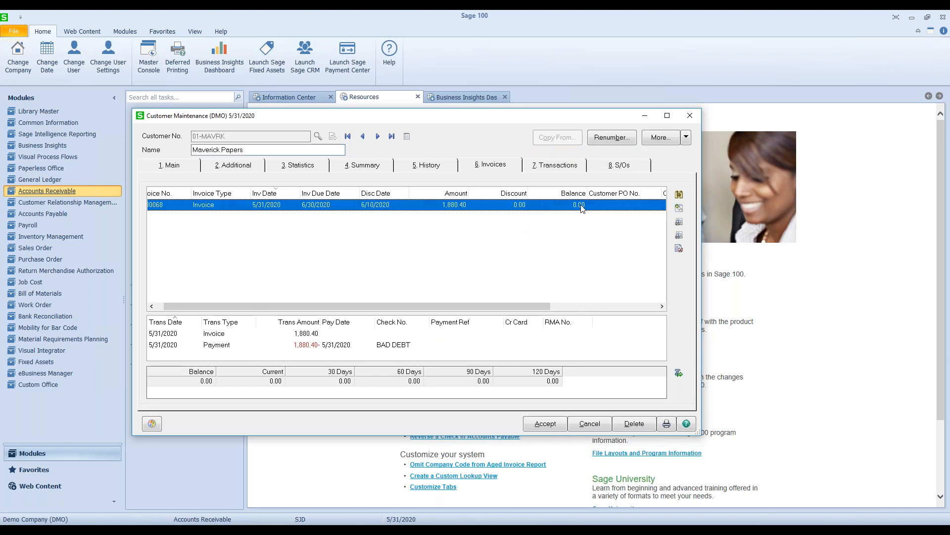